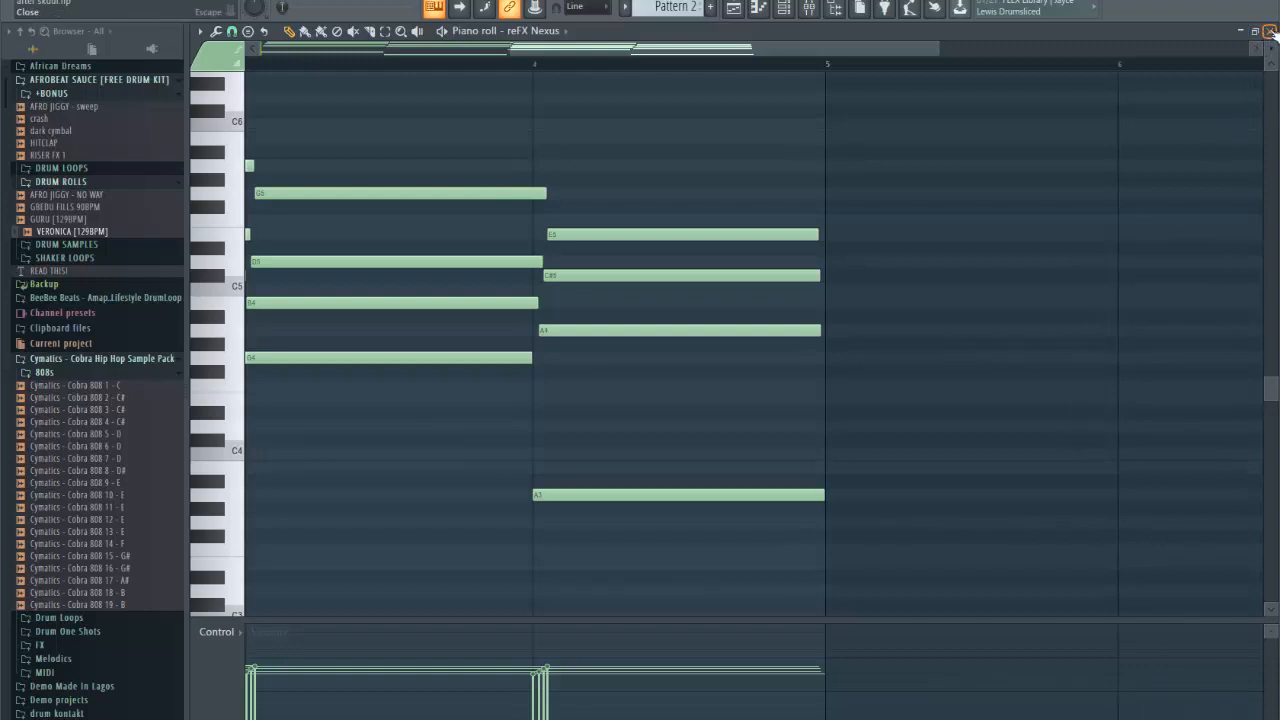
# Step: Close the piano roll, play the whole song arrangement from the start in the playlist, and stop playback
pyautogui.click(1270, 31)
pyautogui.click(834, 58)
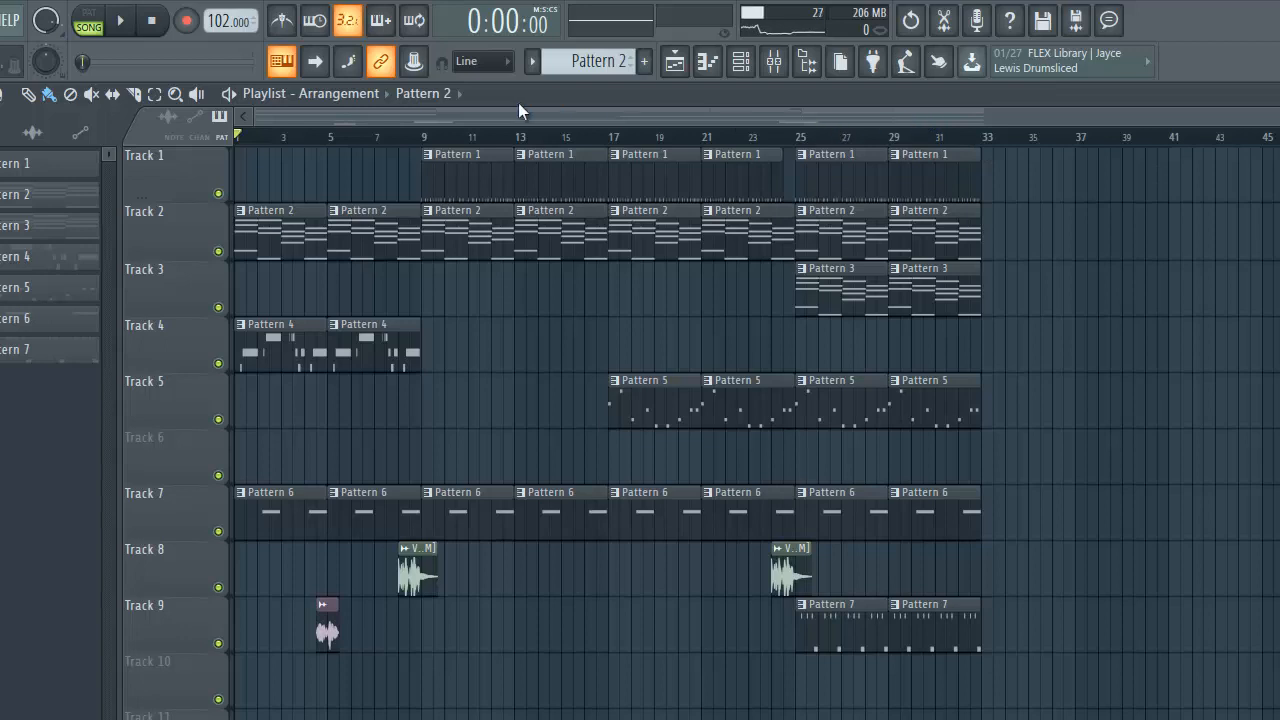
pyautogui.click(121, 21)
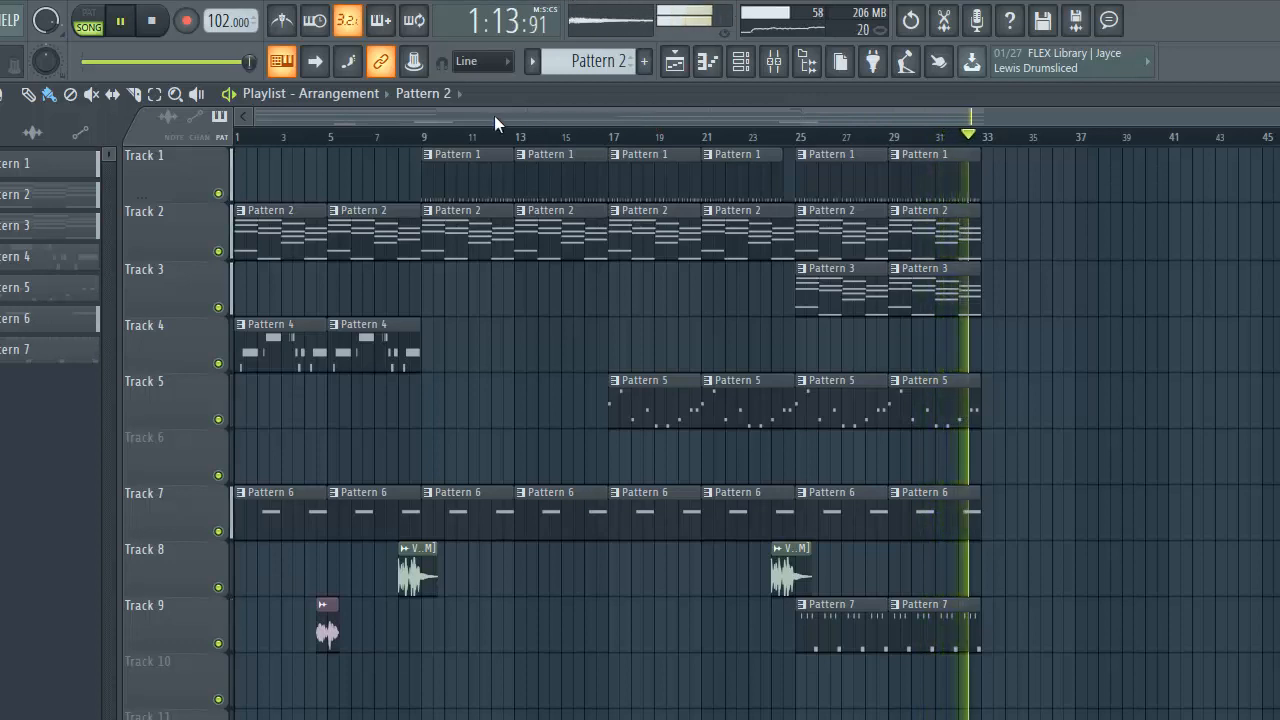
pyautogui.click(157, 21)
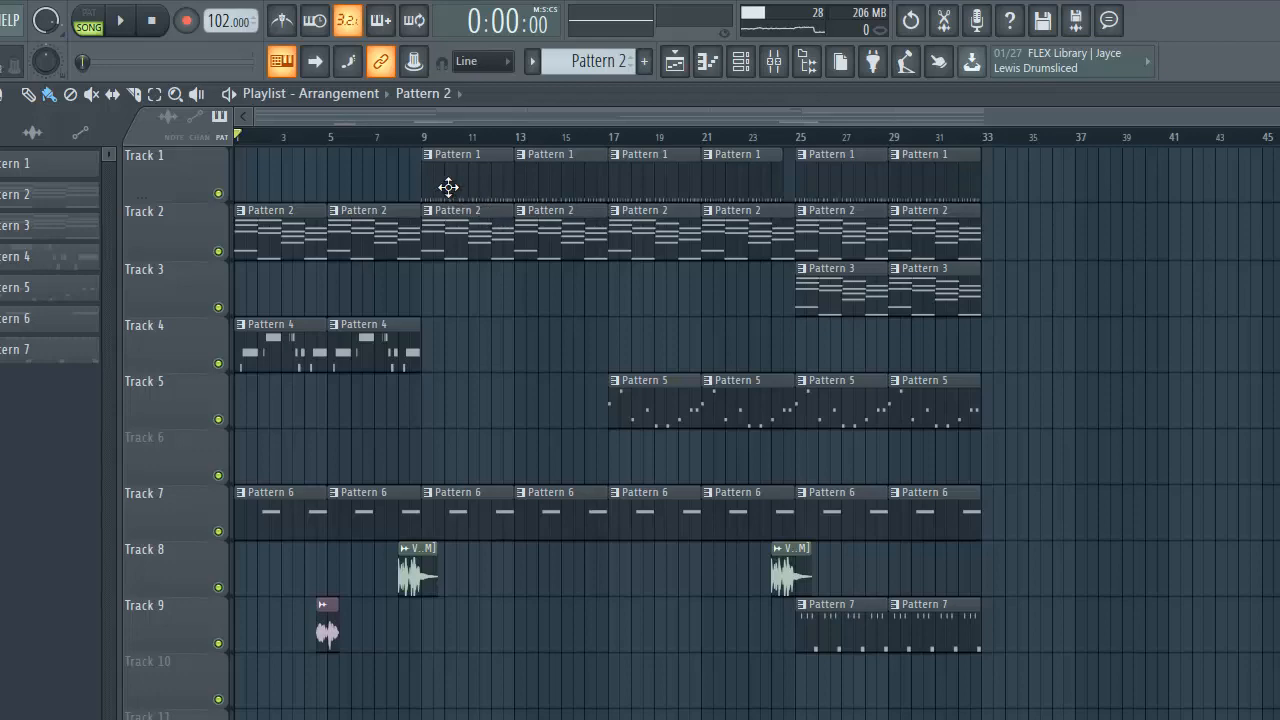
# Step: Select Pattern 1, show its drum channels in the channel rack and play the pattern on its own
pyautogui.click(565, 153)
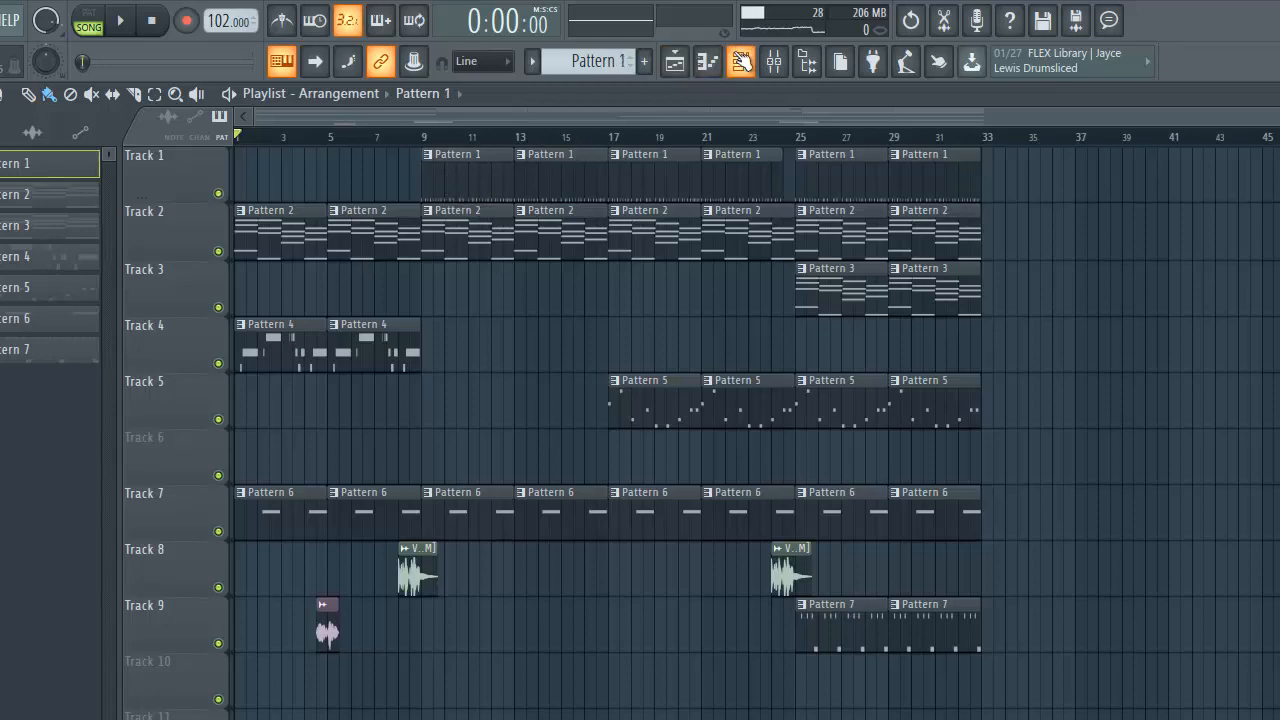
pyautogui.click(741, 61)
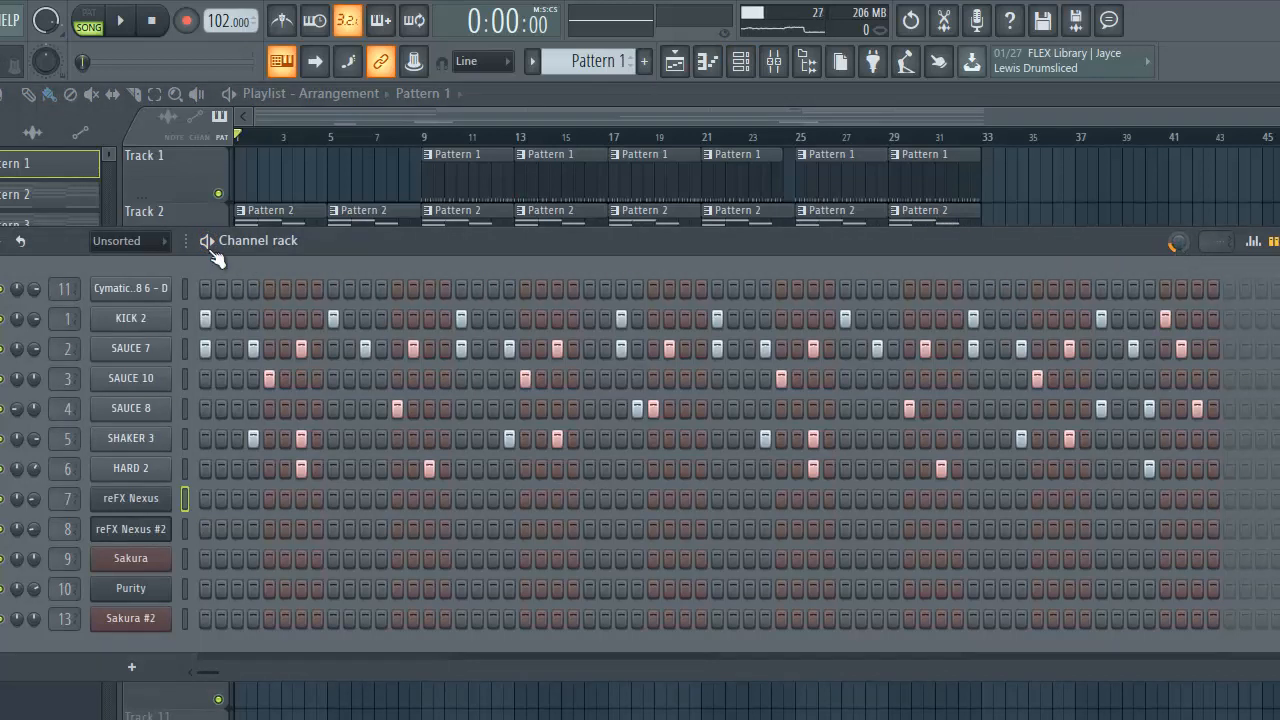
pyautogui.press('space')
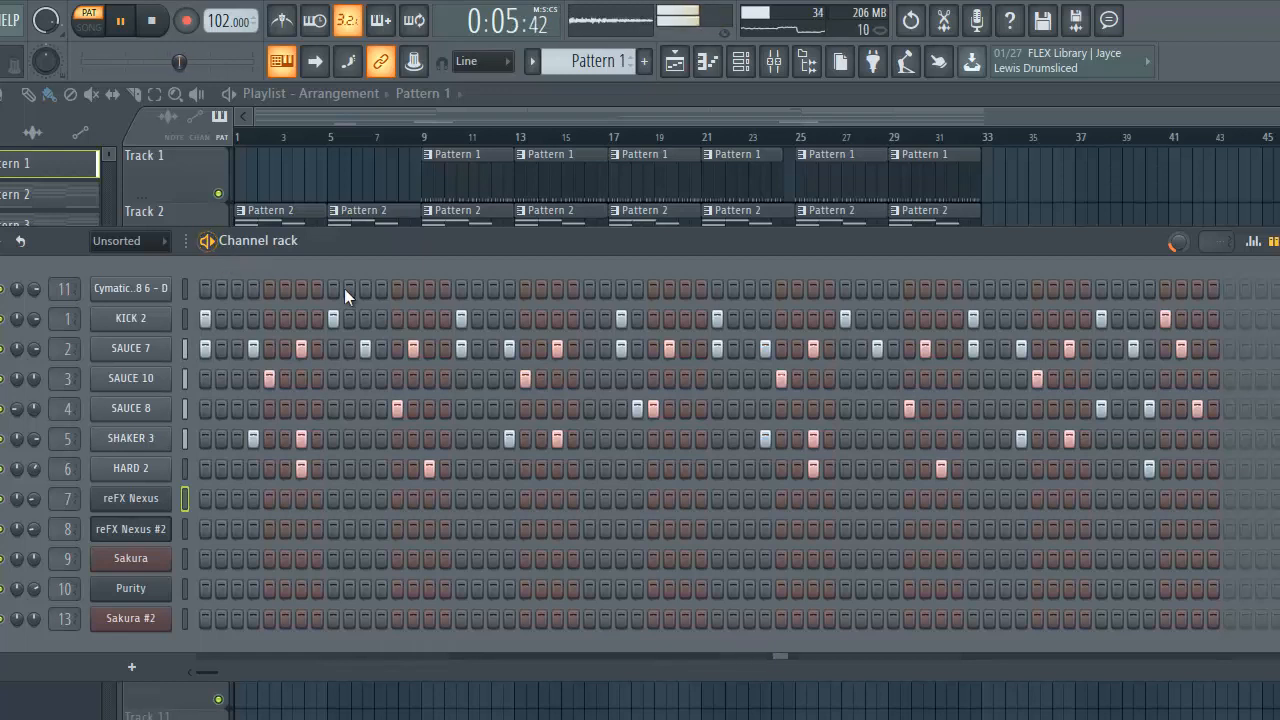
pyautogui.moveTo(430, 240); pyautogui.dragTo(465, 326)
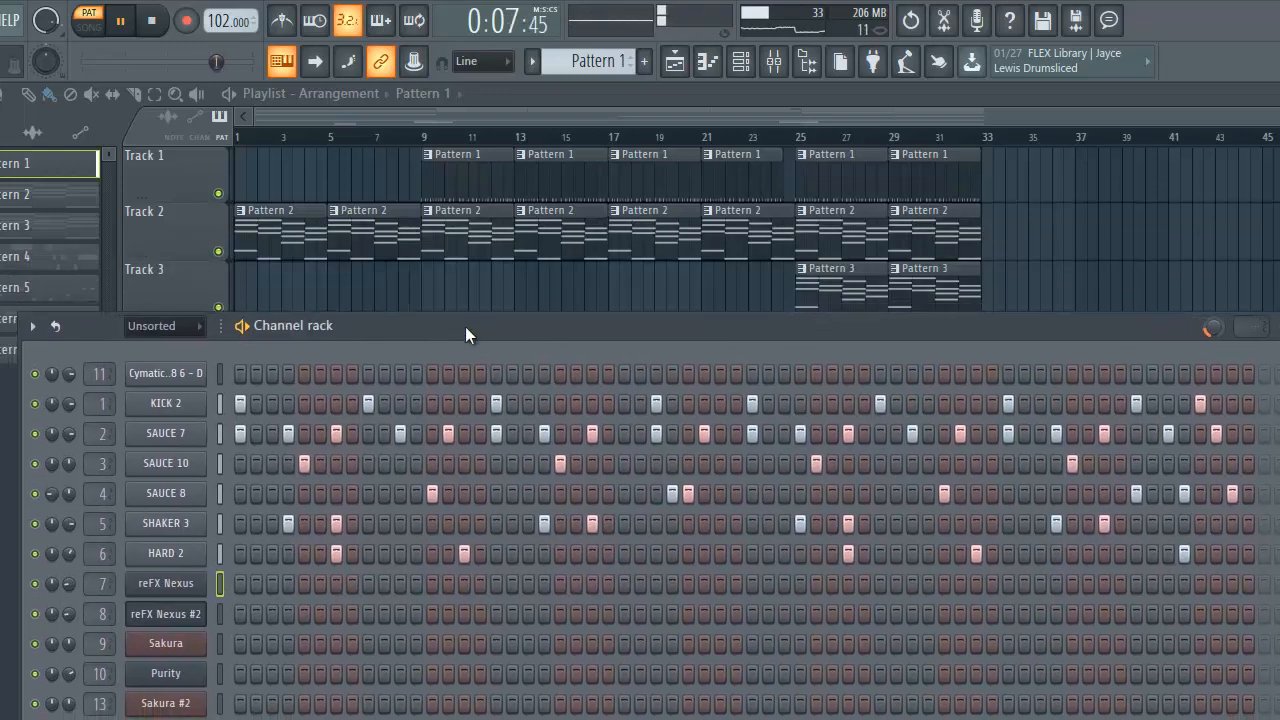
# Step: Solo KICK 2 and bring in SAUCE 7, SAUCE 10, SAUCE 8 and SHAKER 3 one by one to audition the drum layers
pyautogui.rightClick(36, 404)
pyautogui.click(104, 418)
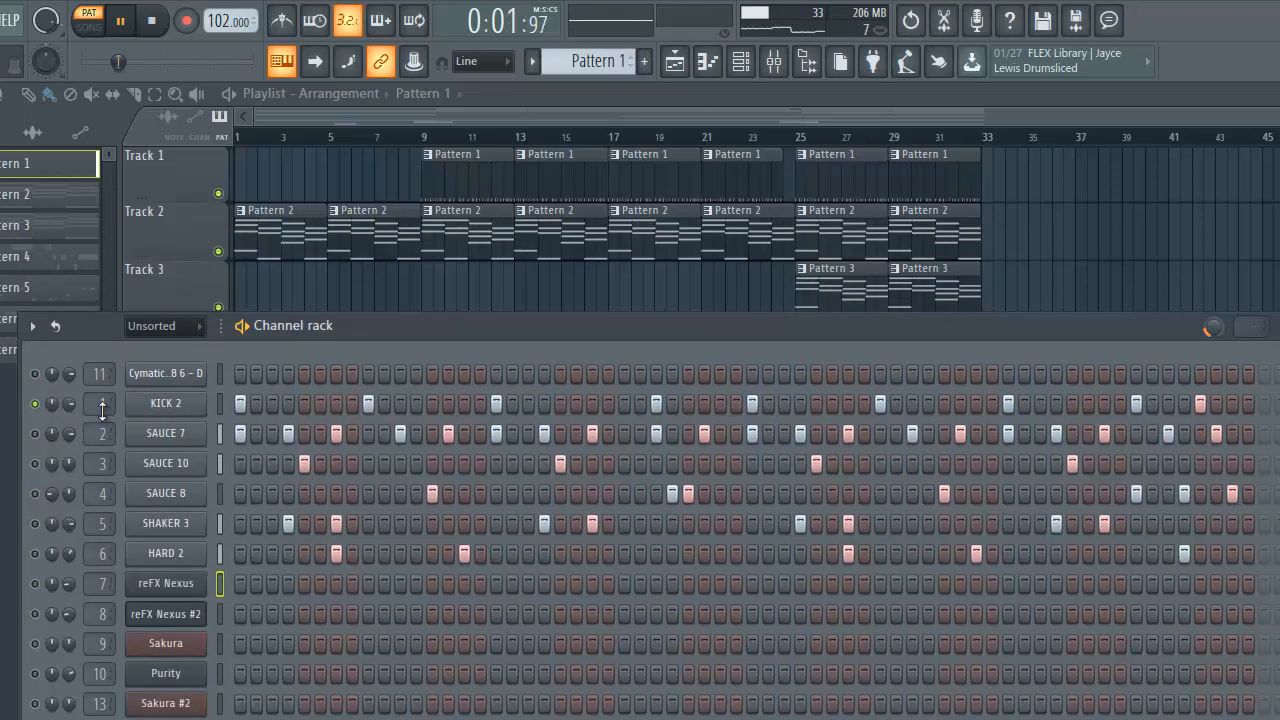
pyautogui.click(36, 434)
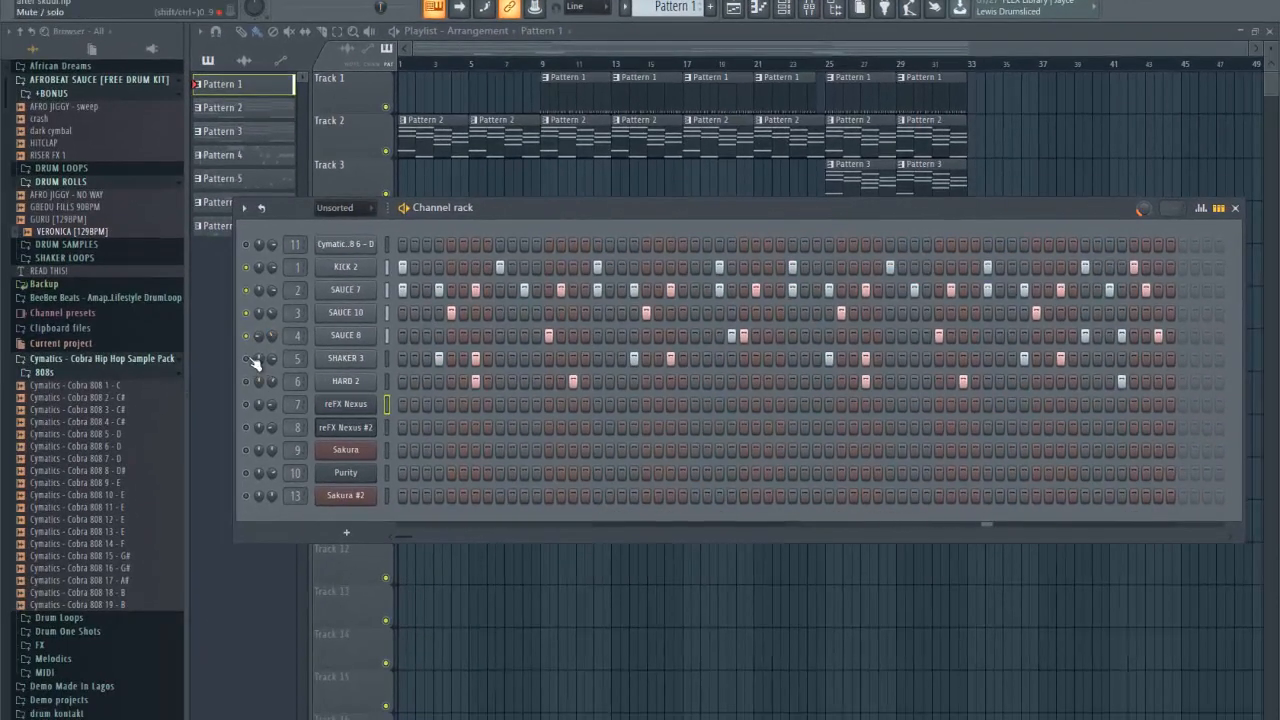
pyautogui.scroll(-2, 270, 384)
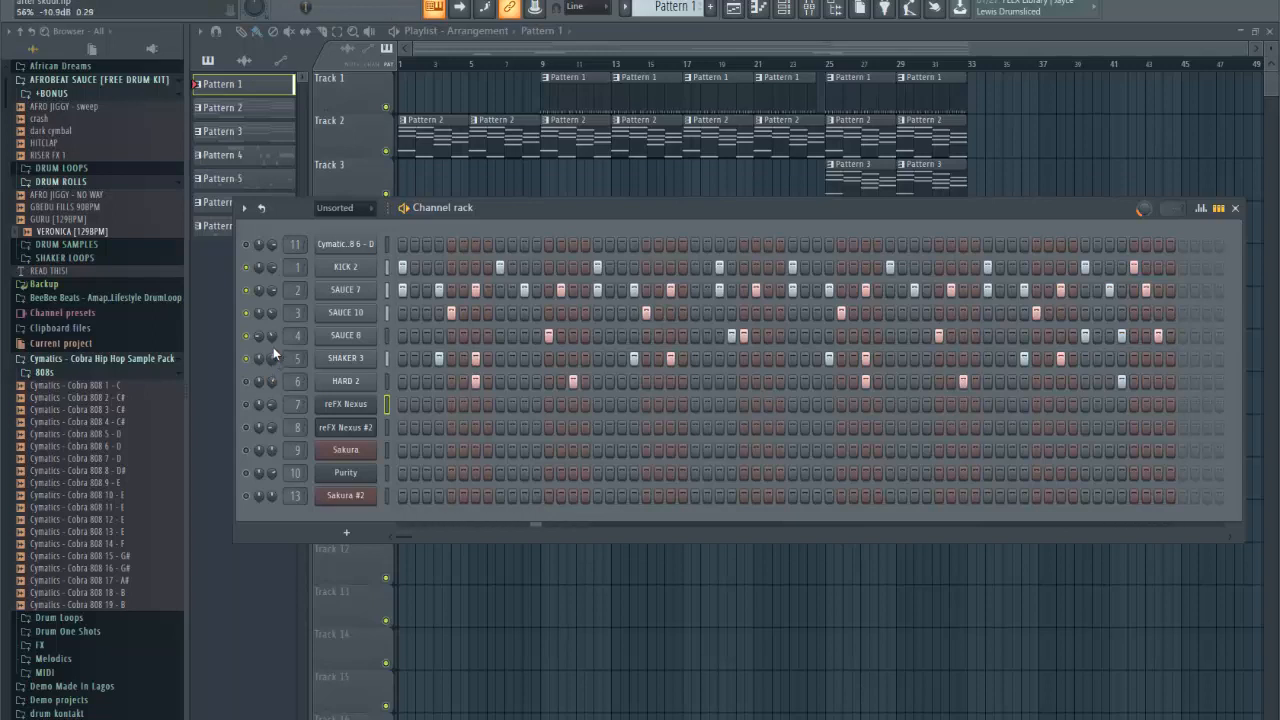
pyautogui.scroll(6, 273, 350)
# Step: Turn all channels back on, stop playback and close the channel rack
pyautogui.rightClick(247, 245)
pyautogui.click(259, 254)
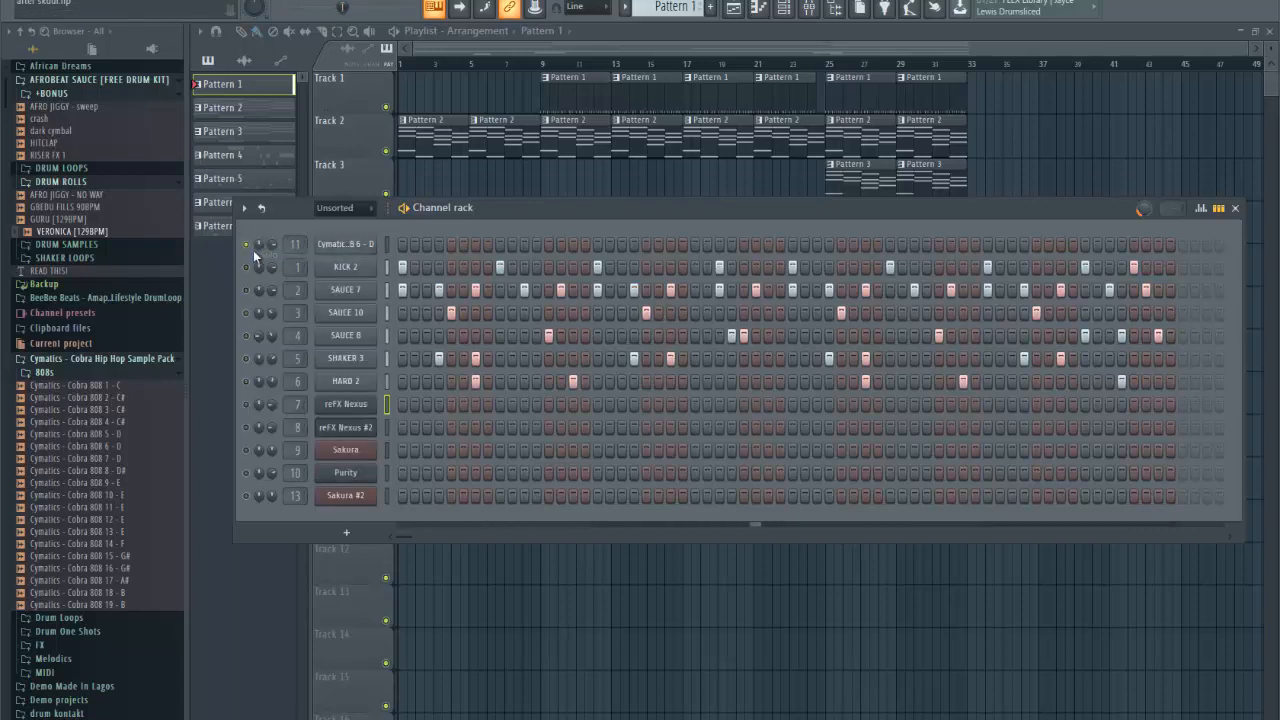
pyautogui.rightClick(249, 250)
pyautogui.click(275, 262)
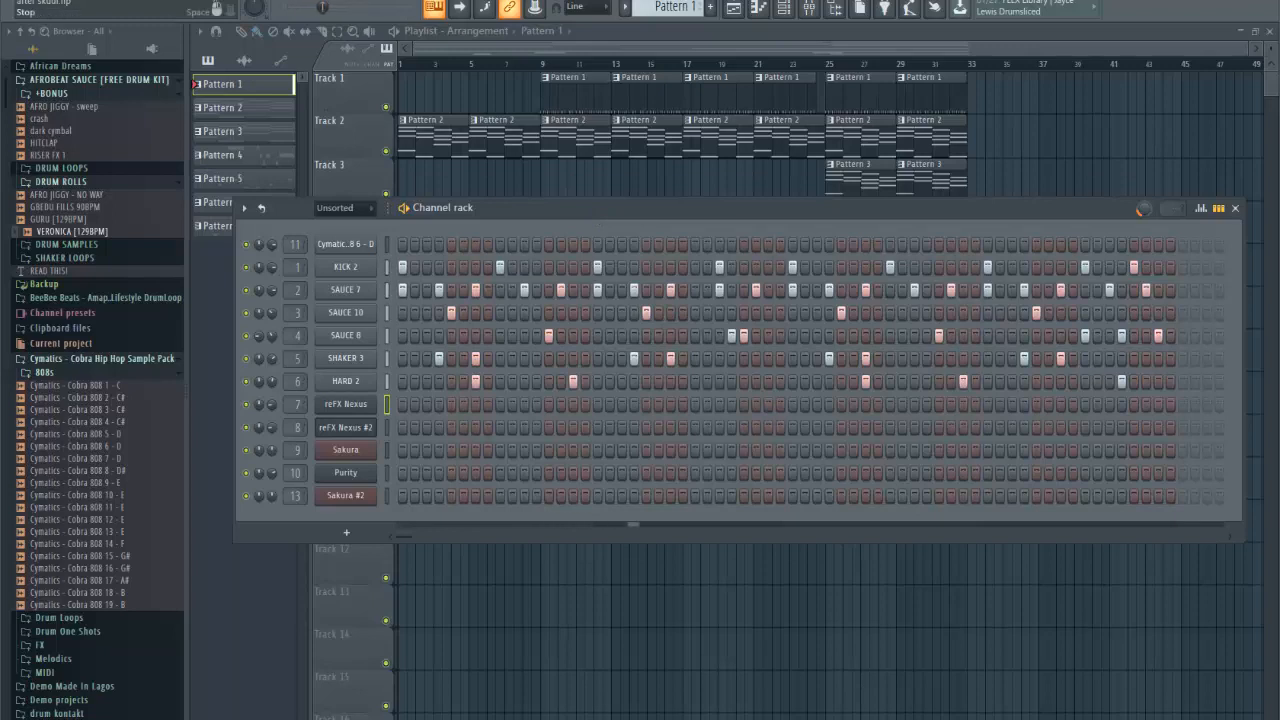
pyautogui.click(637, 42)
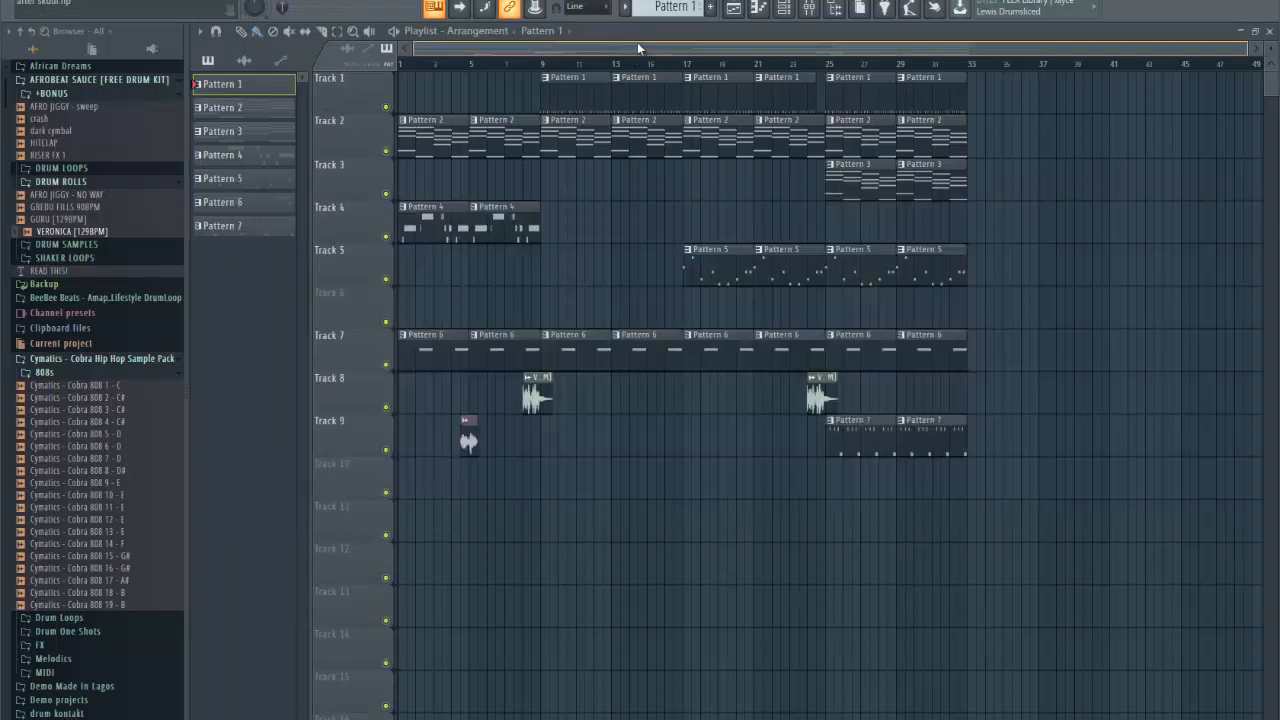
# Step: Open Pattern 2's reFX Nexus chords in the piano roll, fit all four bars in view and listen to them
pyautogui.doubleClick(516, 149)
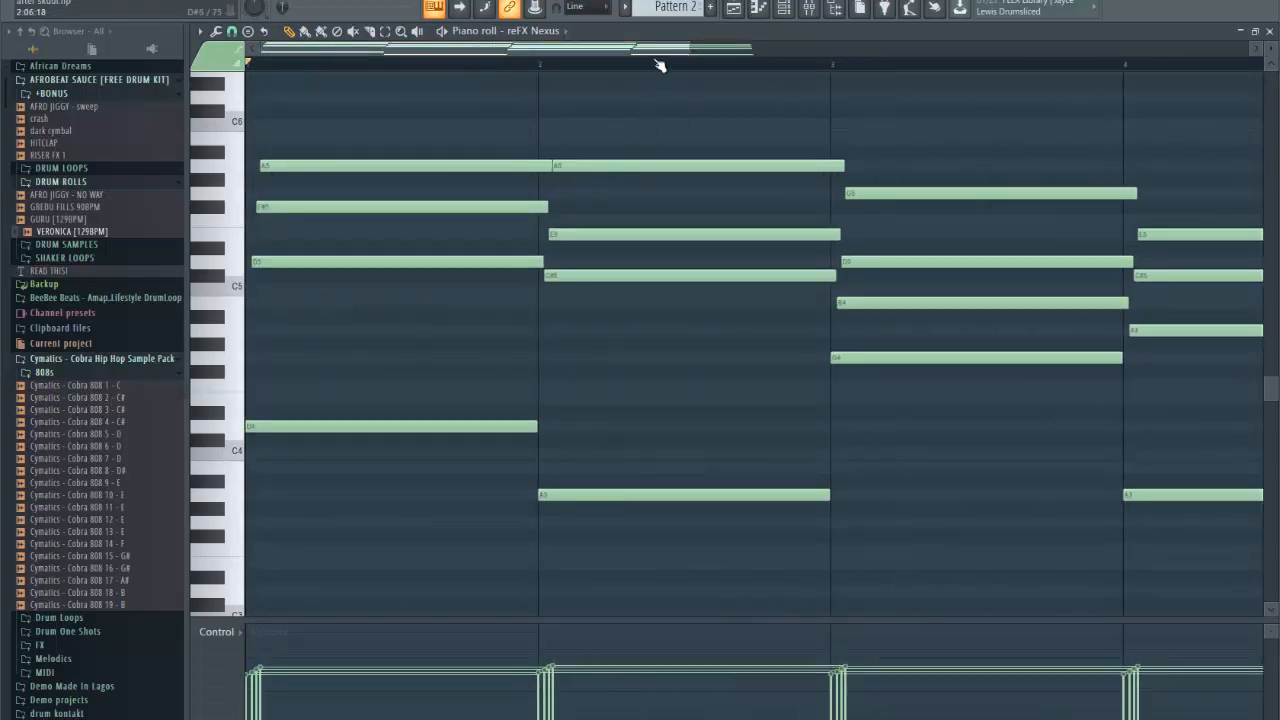
pyautogui.moveTo(687, 50); pyautogui.dragTo(960, 50)
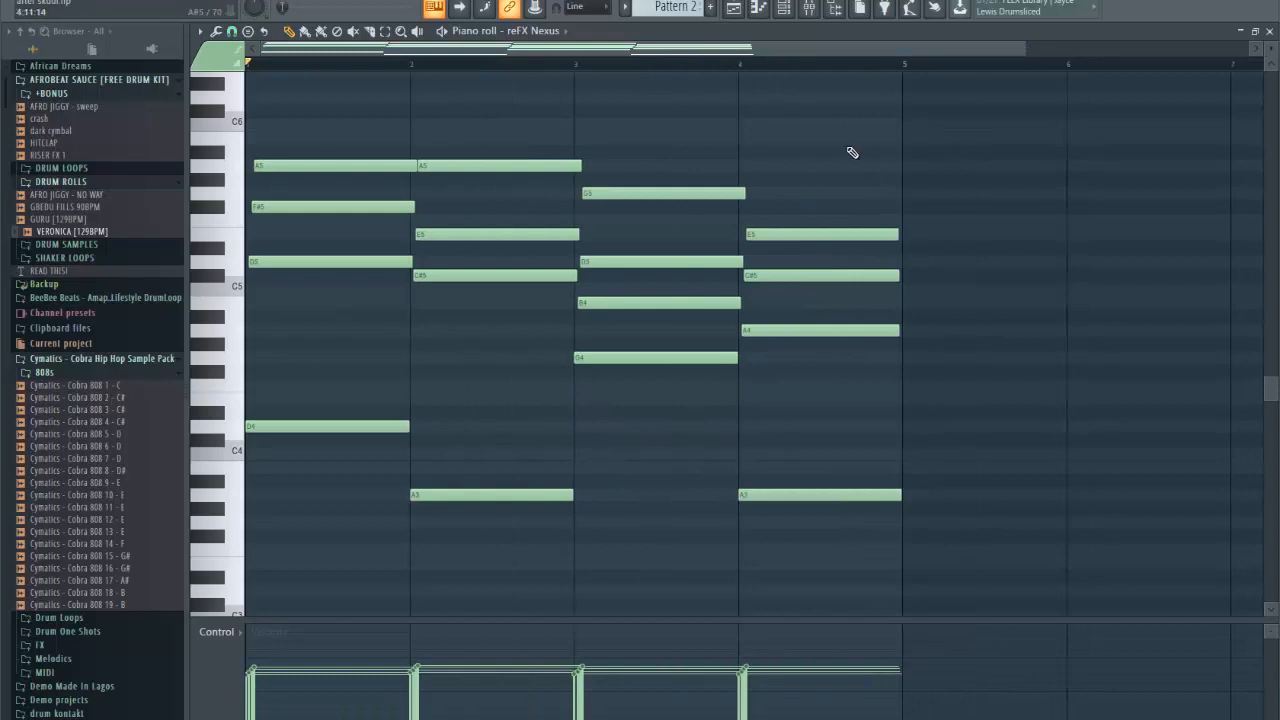
pyautogui.scroll(-1, 852, 152)
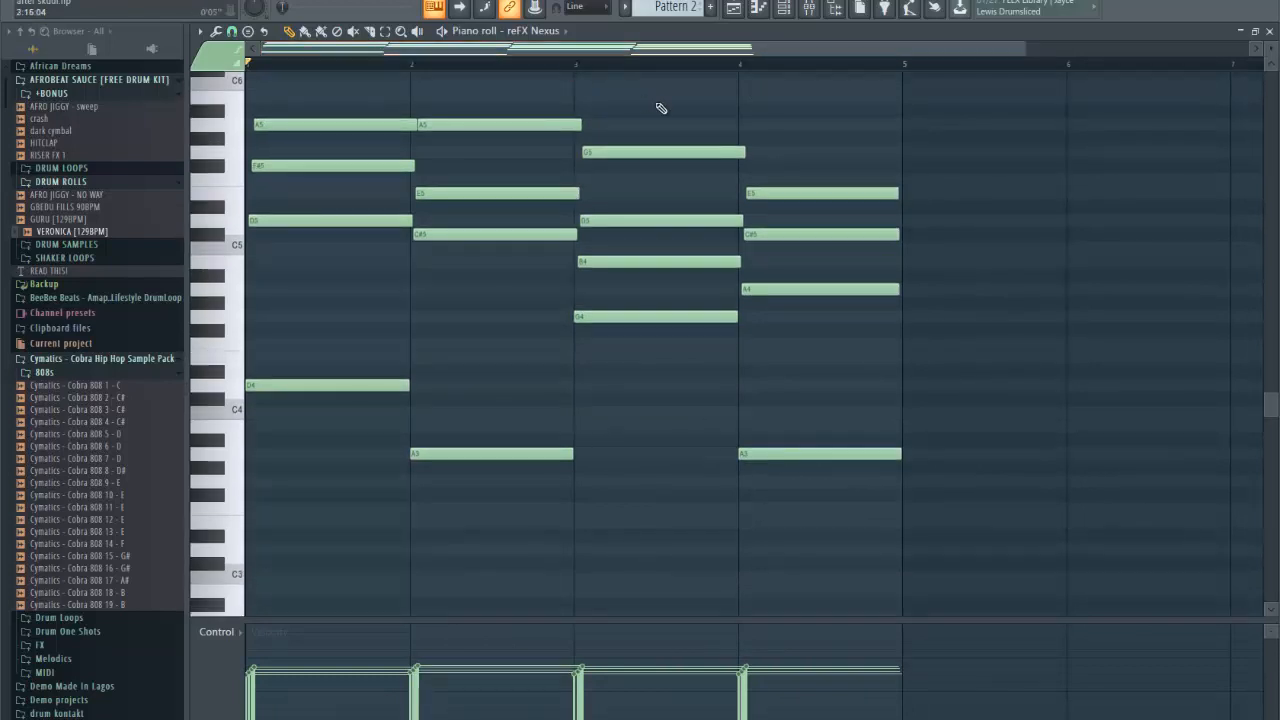
pyautogui.scroll(2, 660, 108)
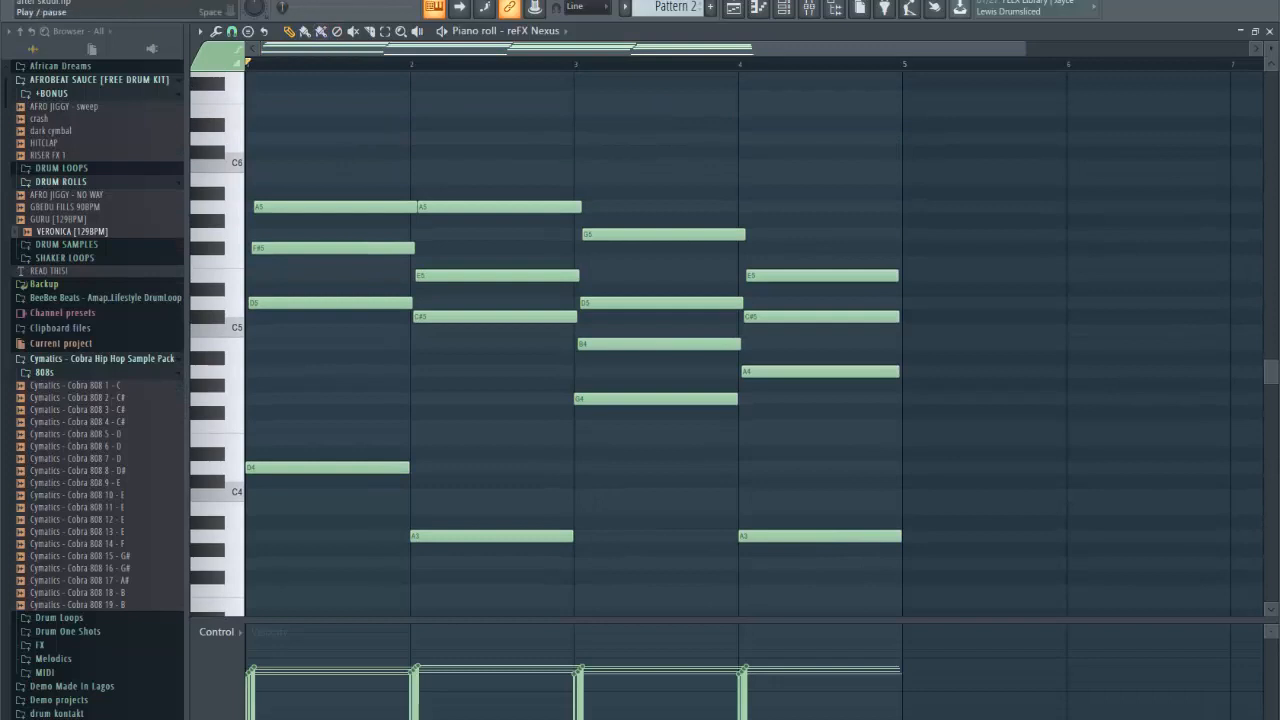
pyautogui.press('space')
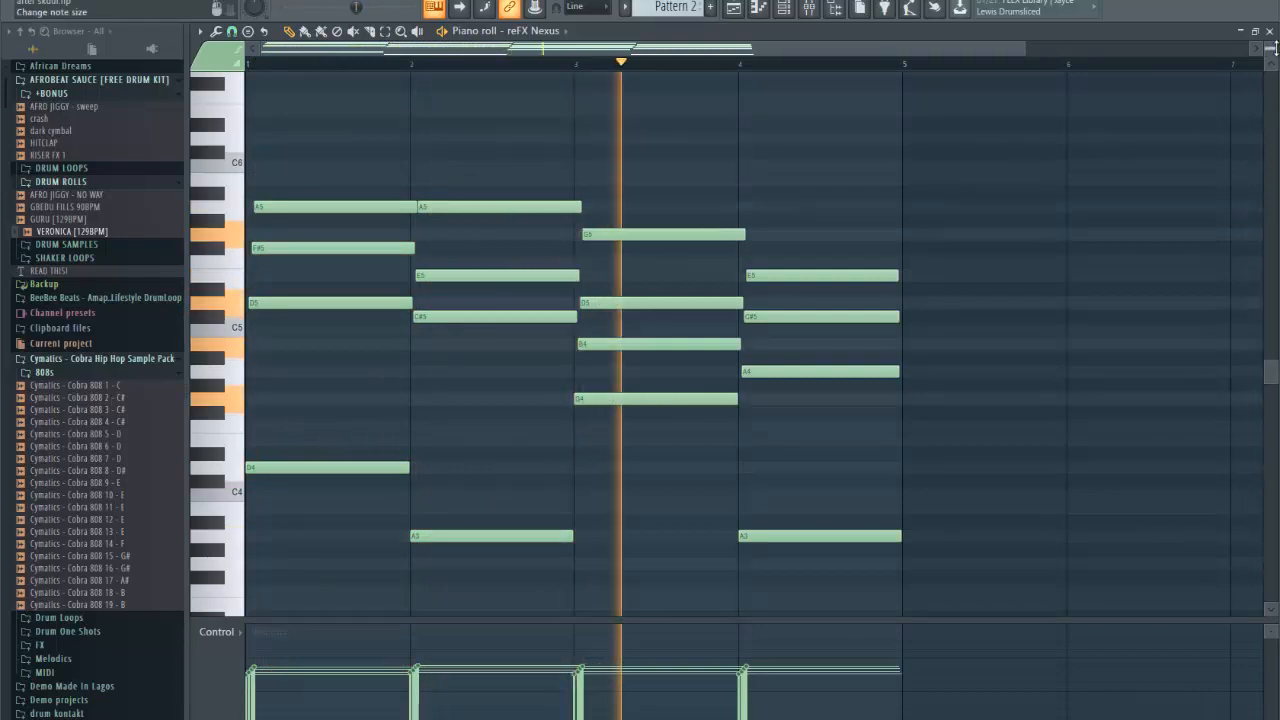
pyautogui.scroll(-1, 1254, 313)
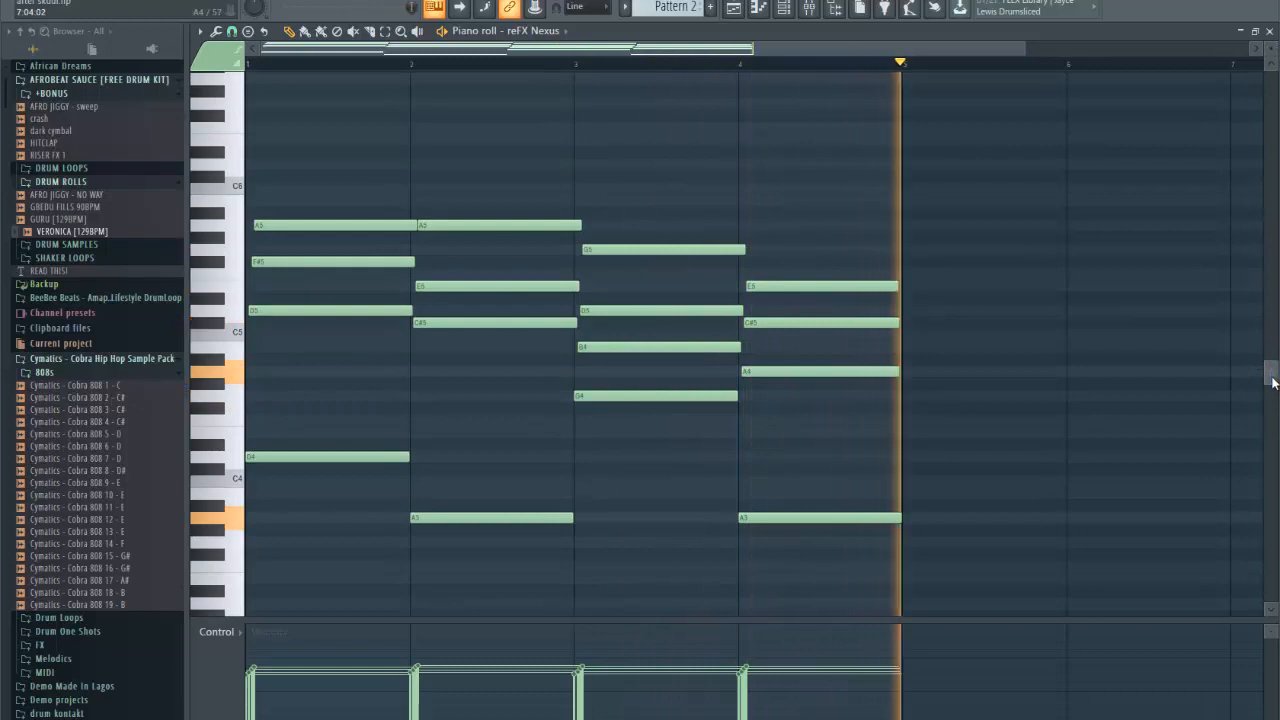
pyautogui.scroll(-1, 1270, 373)
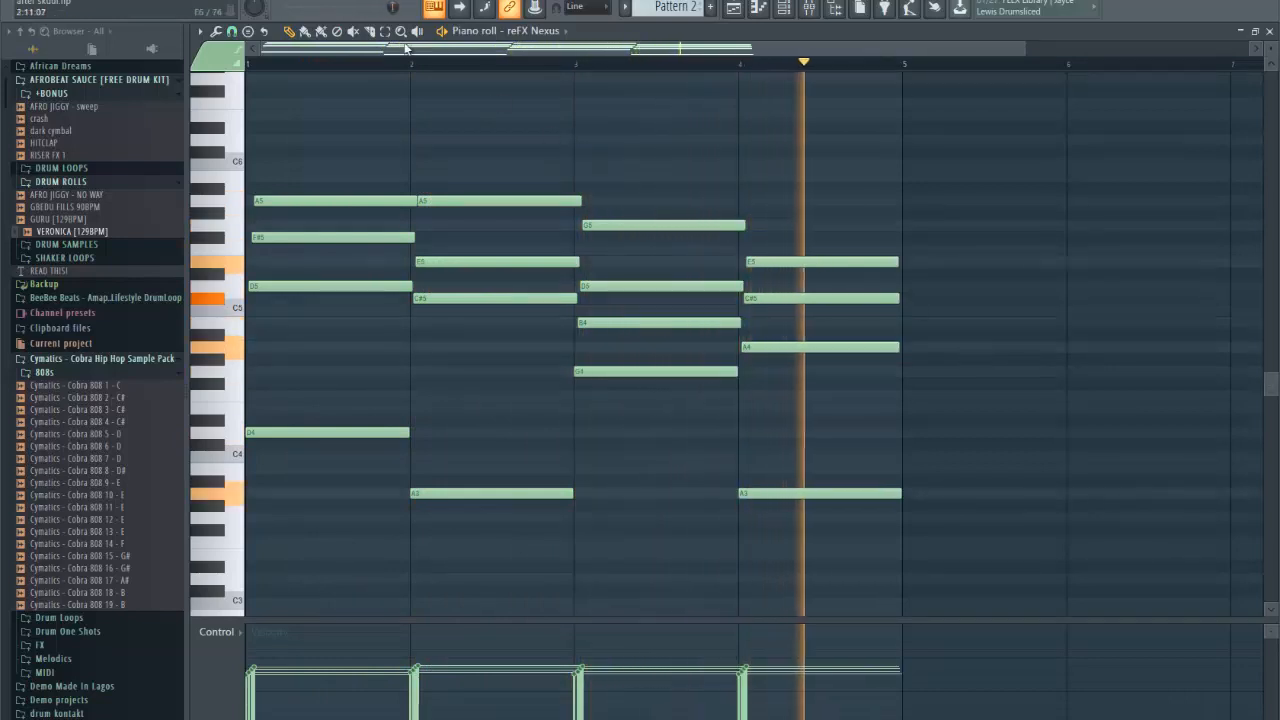
pyautogui.click(217, 9)
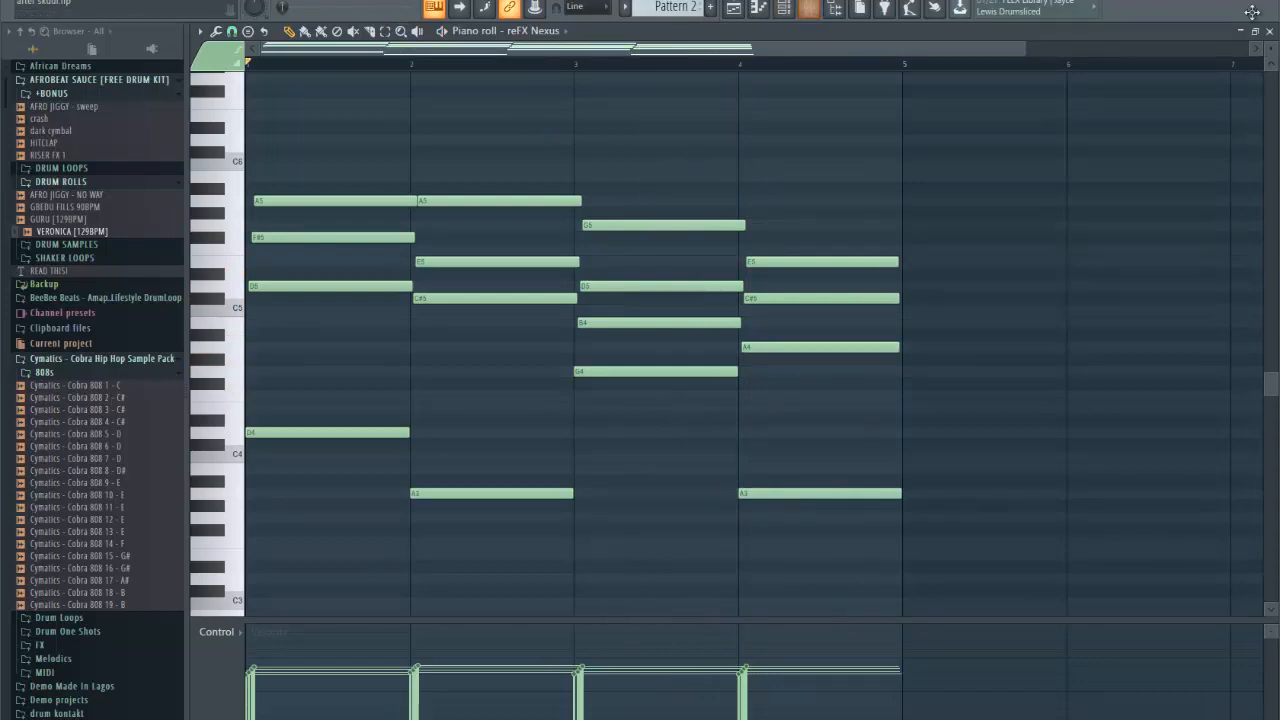
# Step: Open the reFX Nexus instrument from the channel rack and examine its selected piano preset in the library
pyautogui.click(795, 10)
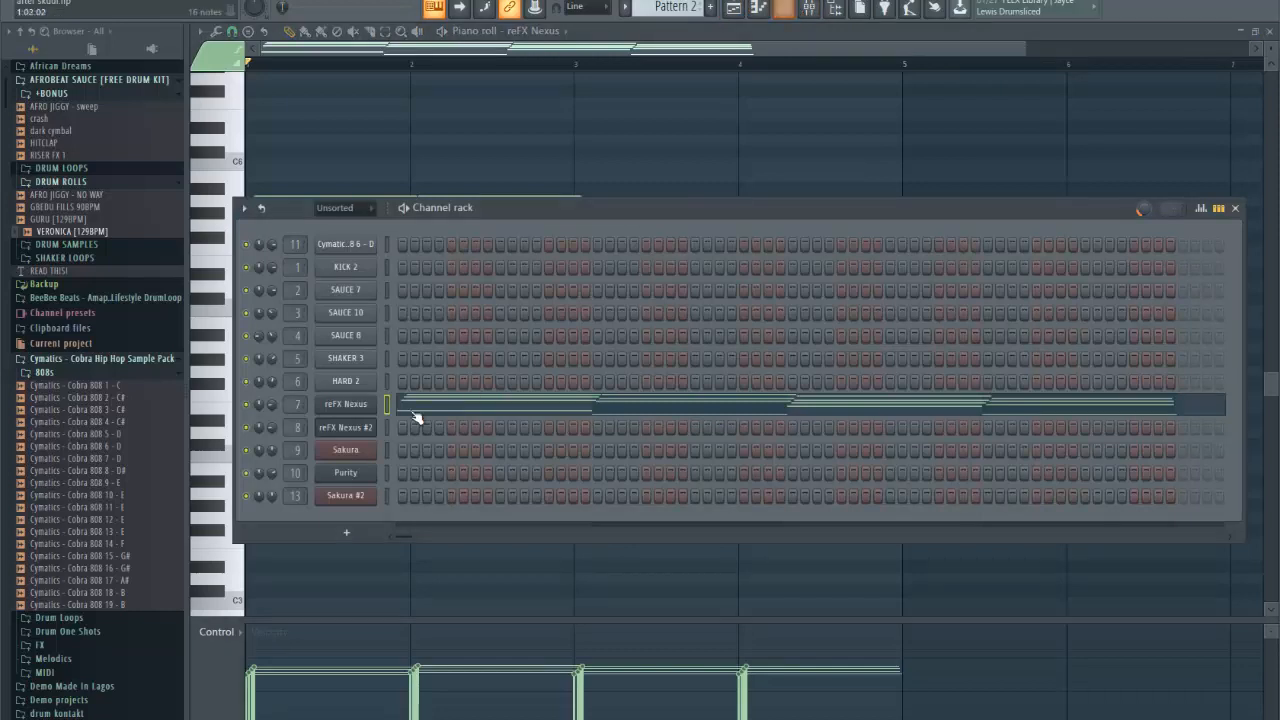
pyautogui.click(359, 406)
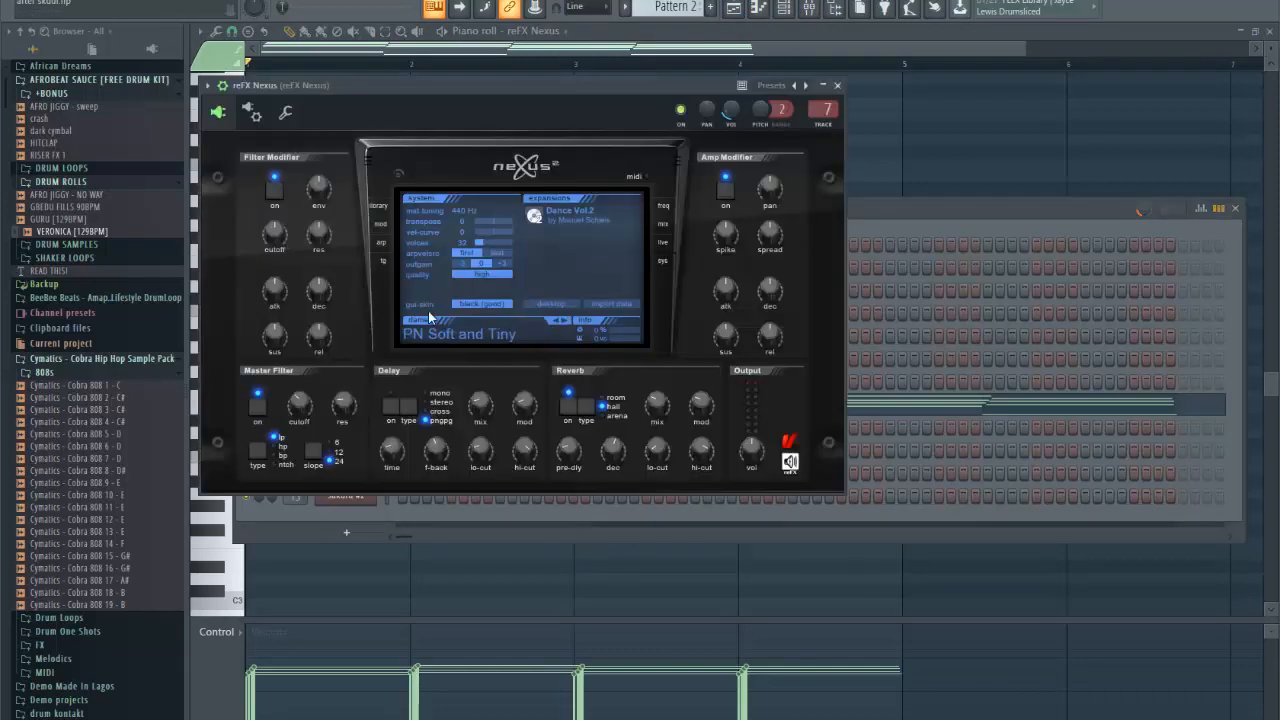
pyautogui.click(379, 206)
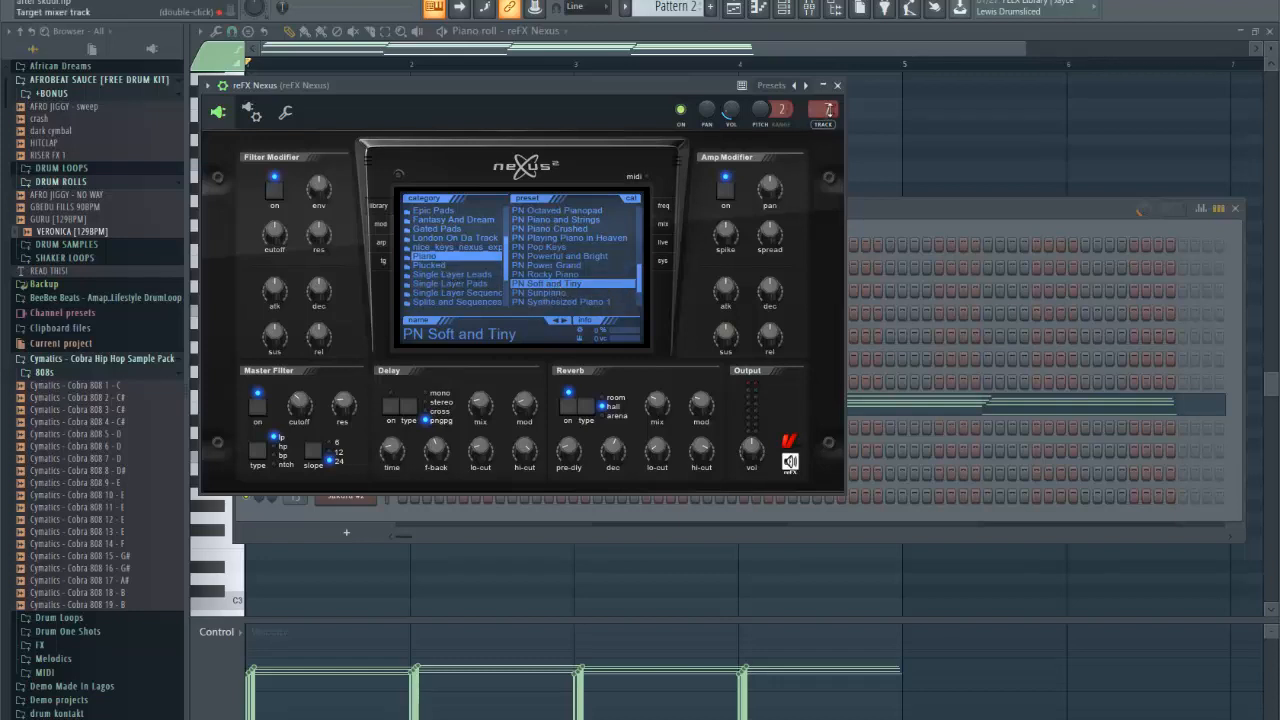
pyautogui.click(837, 86)
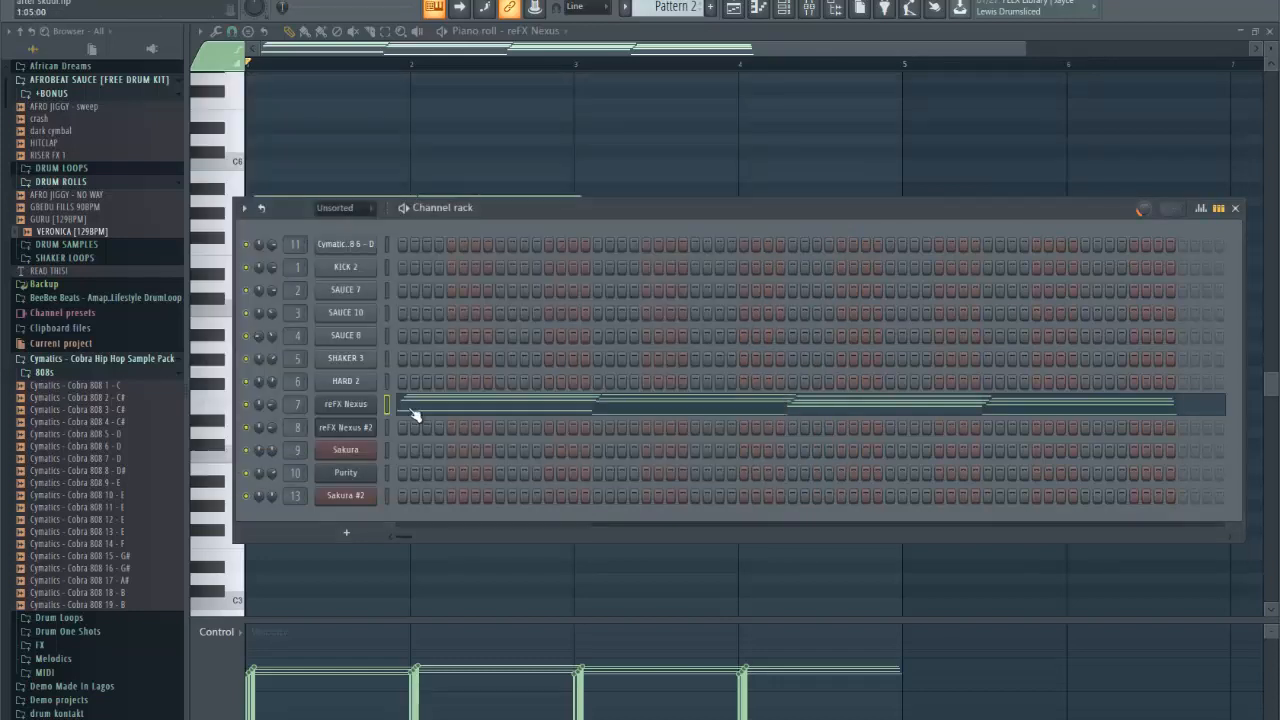
# Step: Compare the Nexus chords with the master filter off and back on, and return to the playlist
pyautogui.click(352, 404)
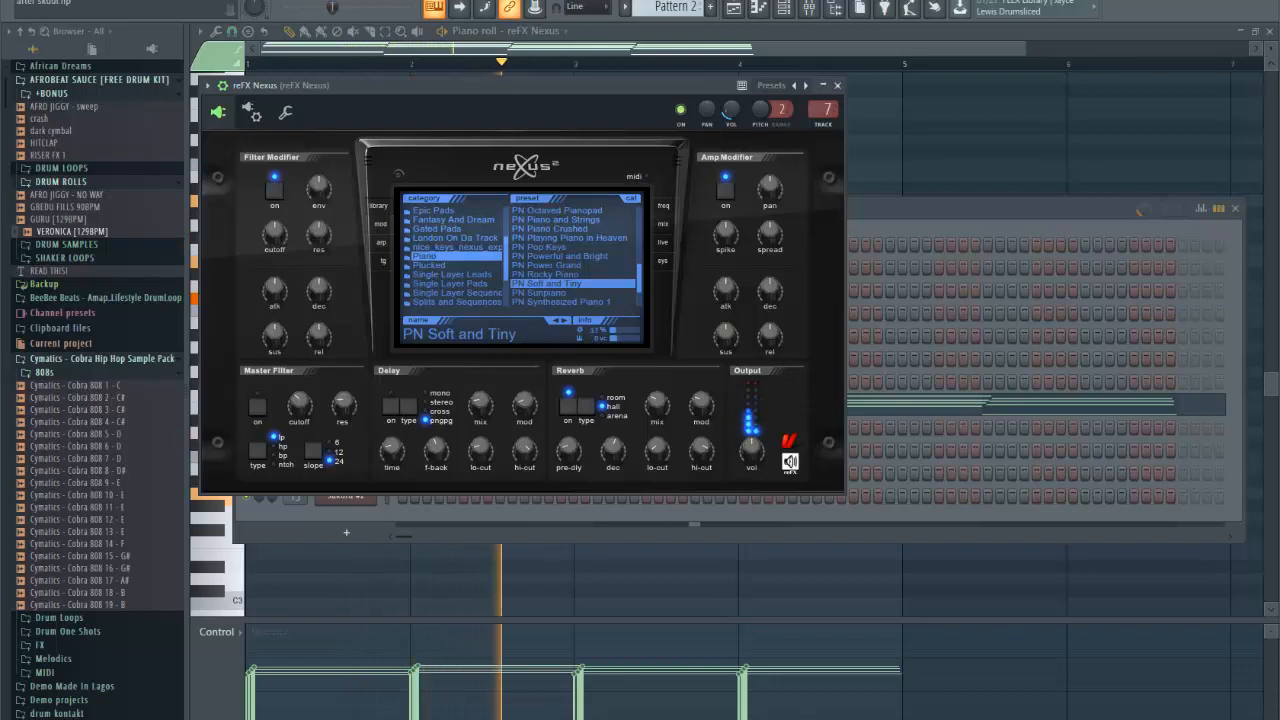
pyautogui.click(257, 407)
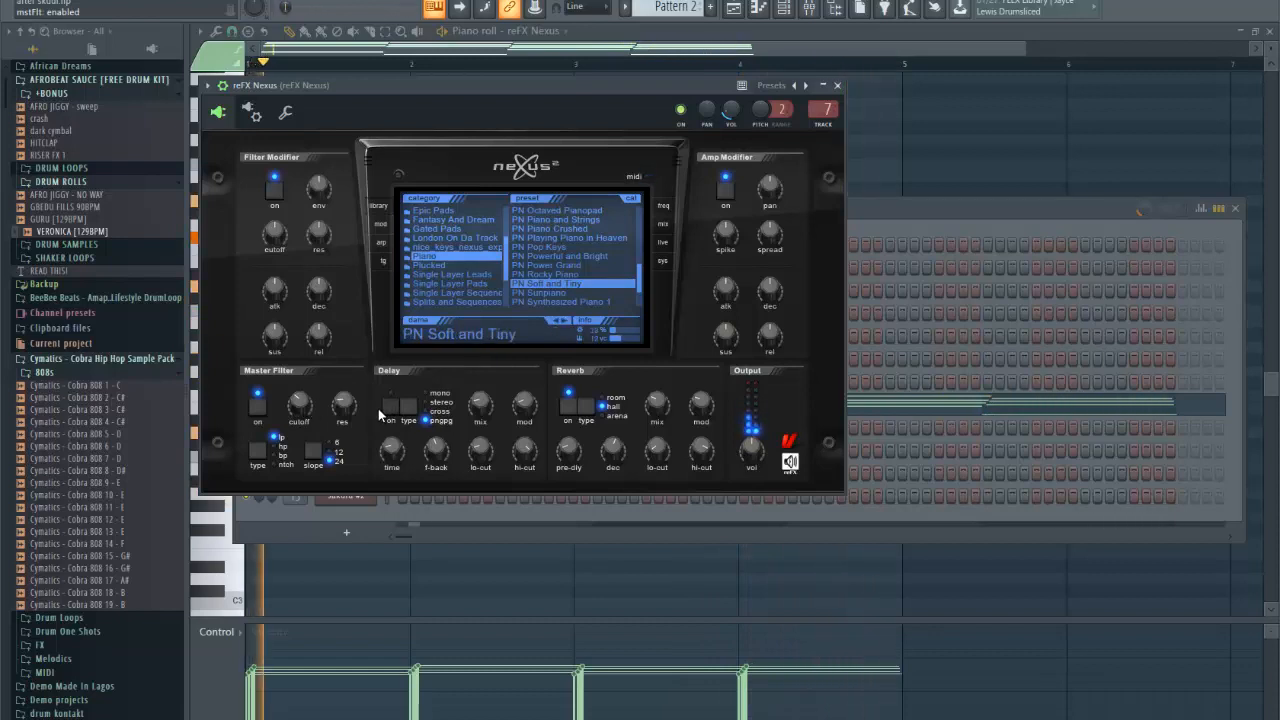
pyautogui.click(837, 85)
pyautogui.press('space')
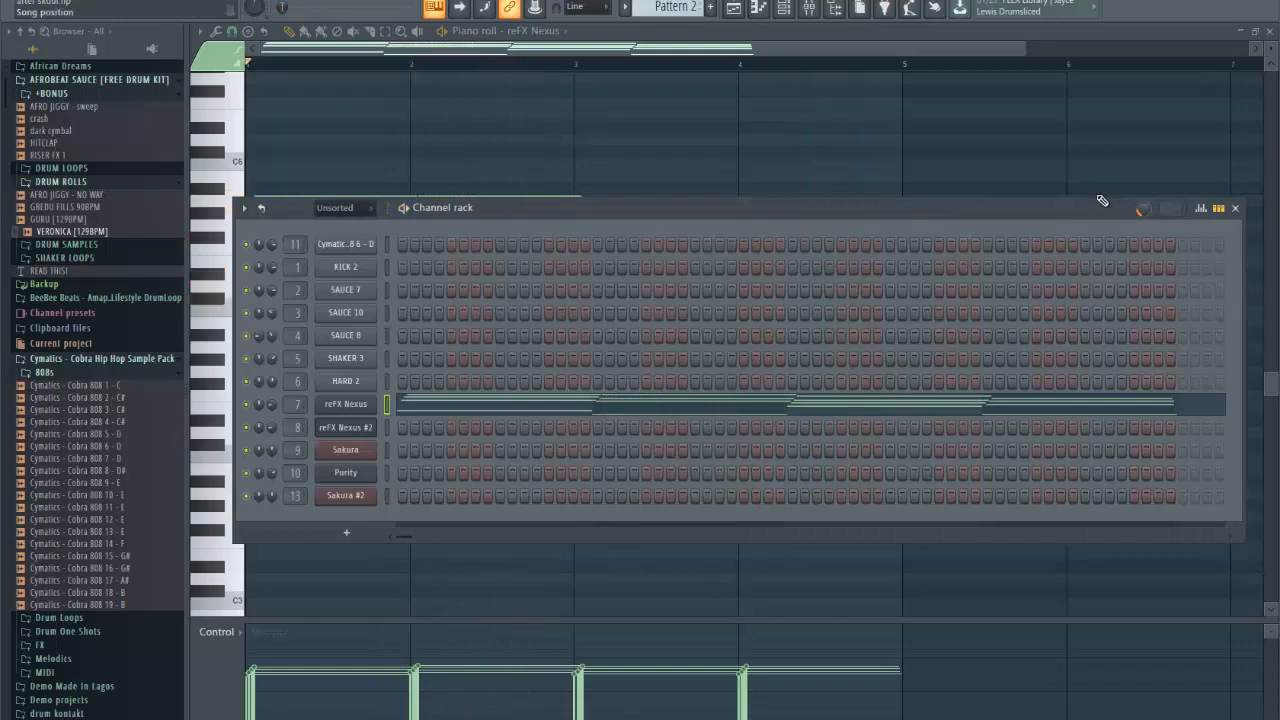
pyautogui.click(1236, 208)
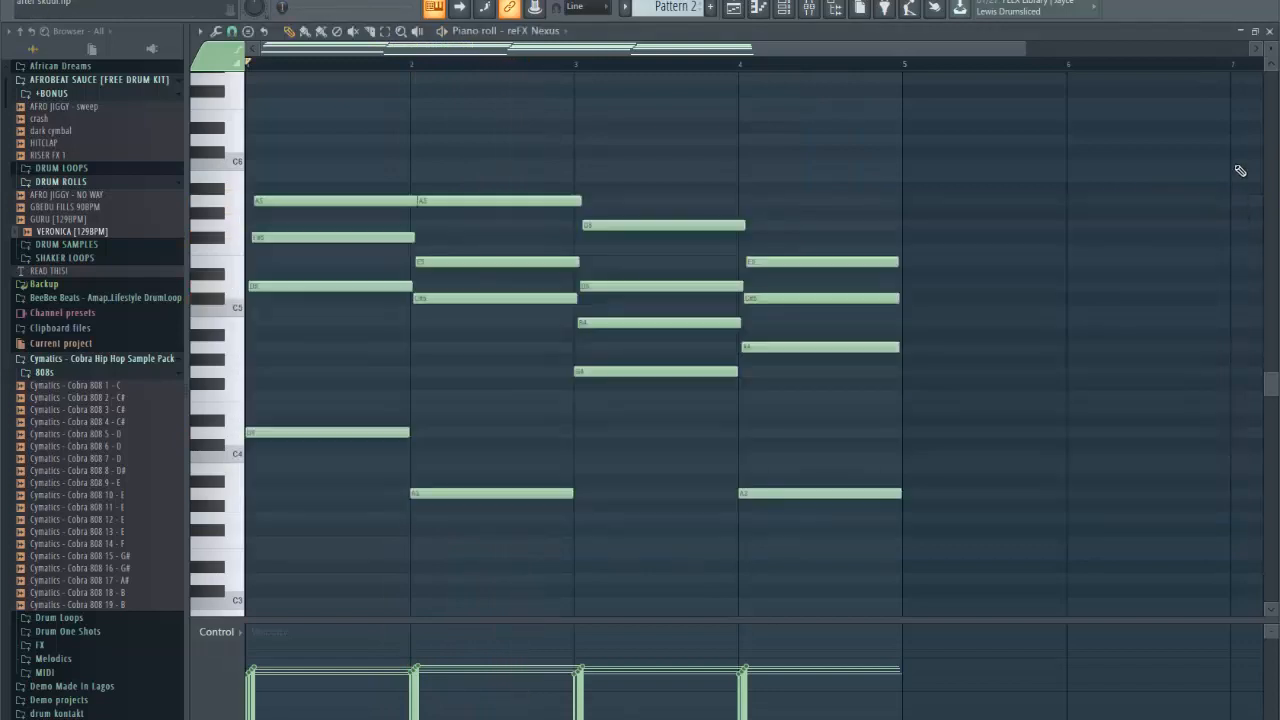
pyautogui.click(1269, 31)
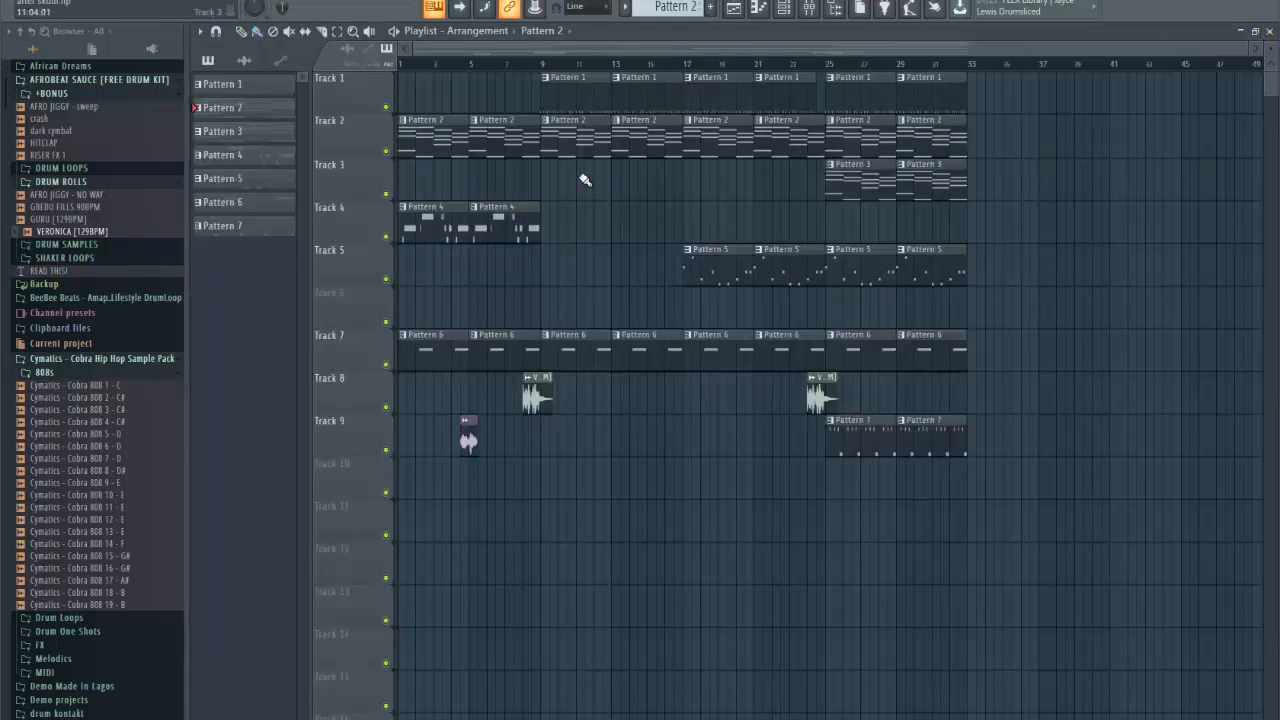
# Step: Examine Pattern 4's Purity instrument preset and play its melody in the piano roll
pyautogui.click(786, 10)
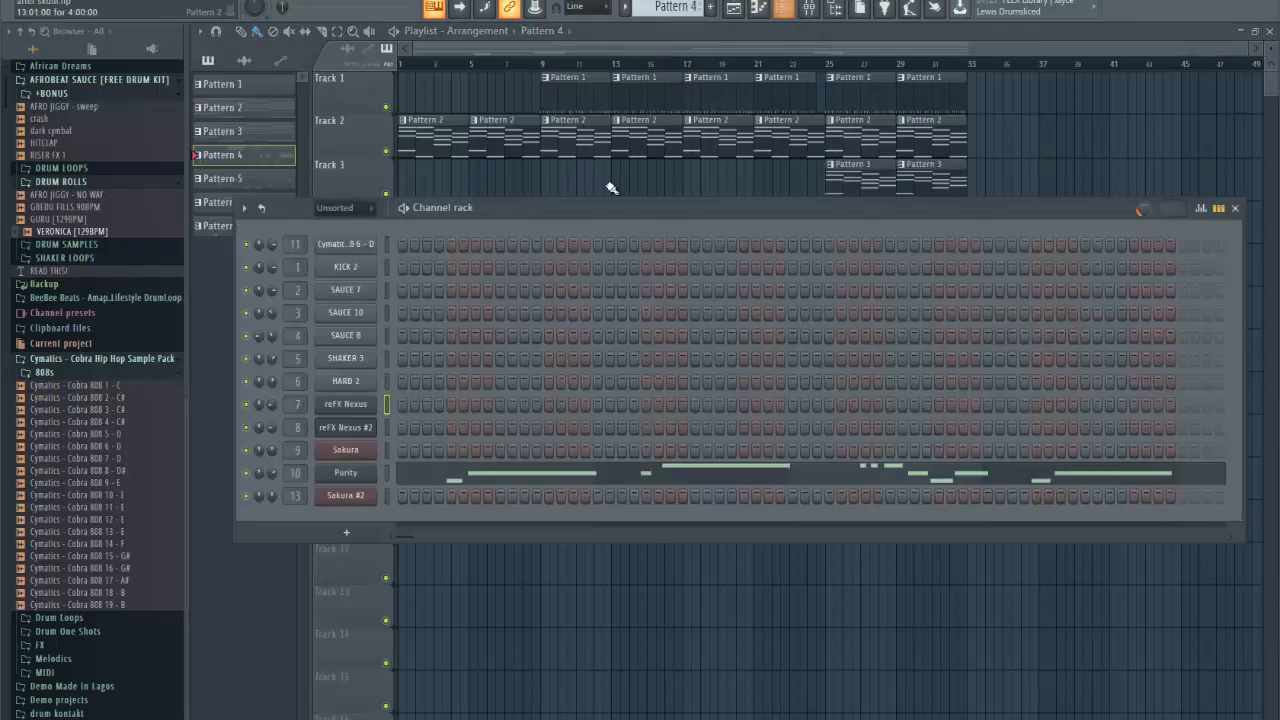
pyautogui.click(355, 476)
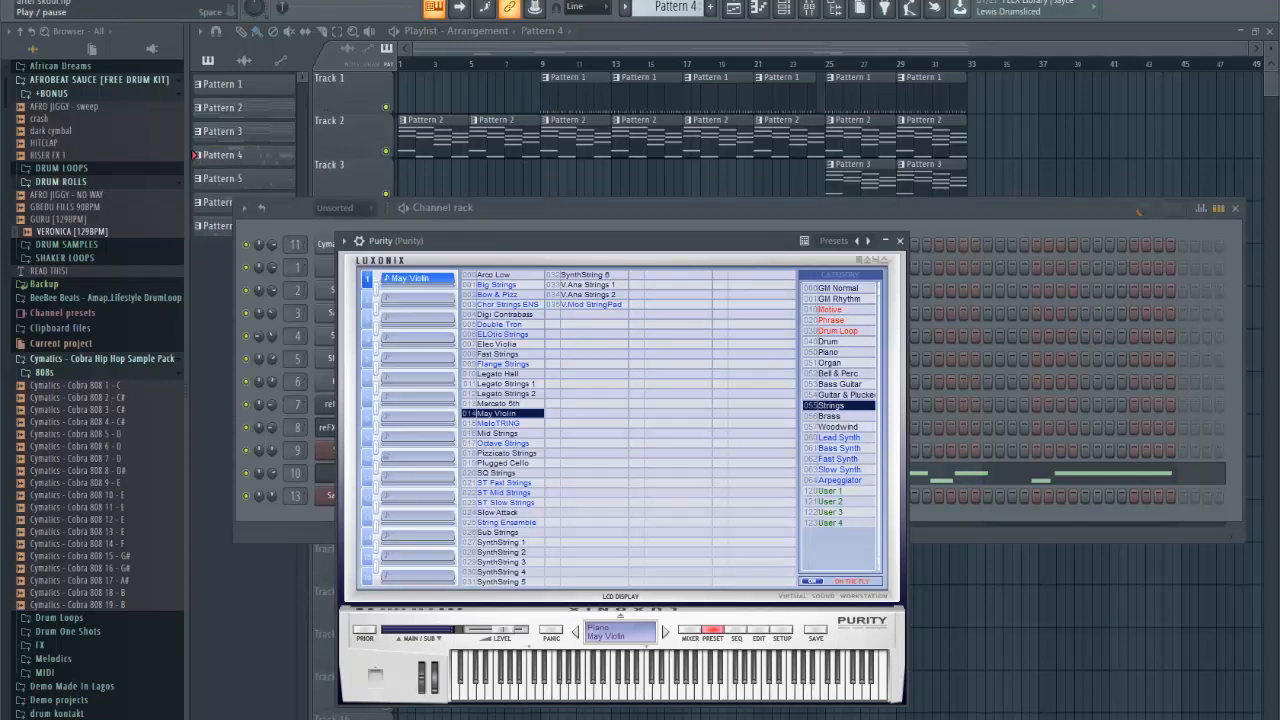
pyautogui.click(975, 474)
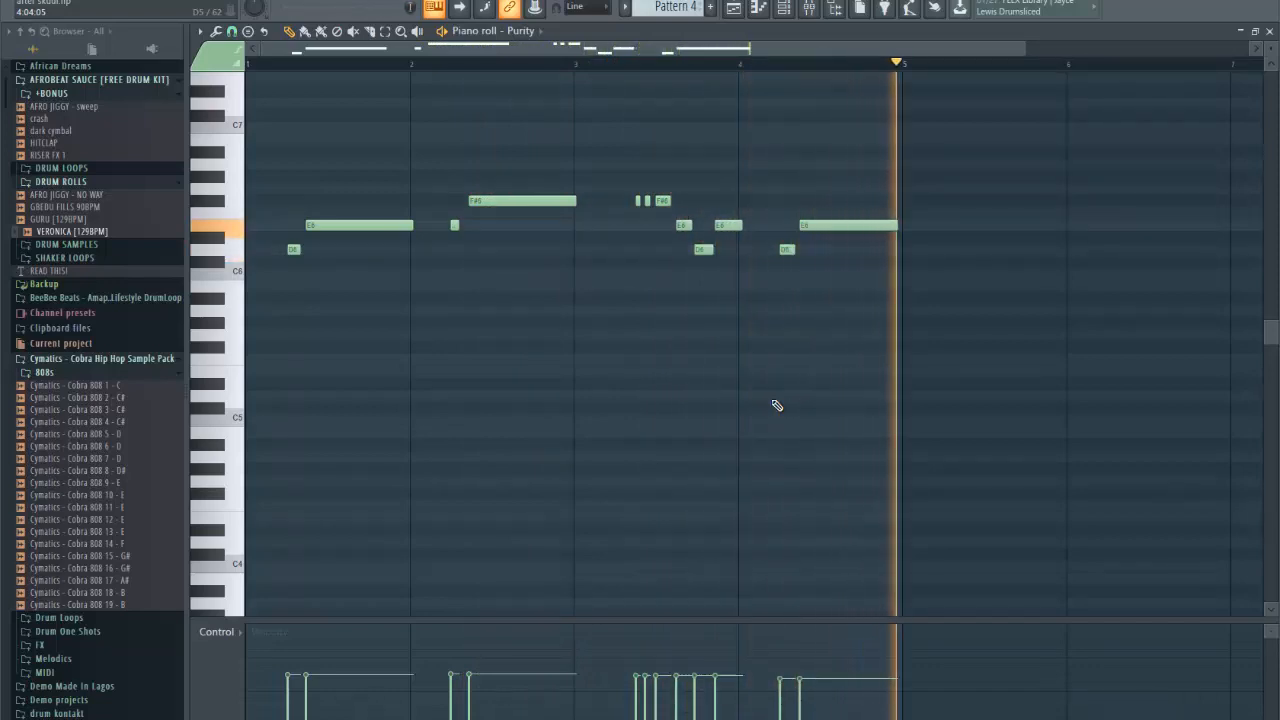
# Step: Bypass the four effects on the Purity mixer track and listen to Pattern 4's melody dry, with the mixer moved below the notes
pyautogui.click(812, 15)
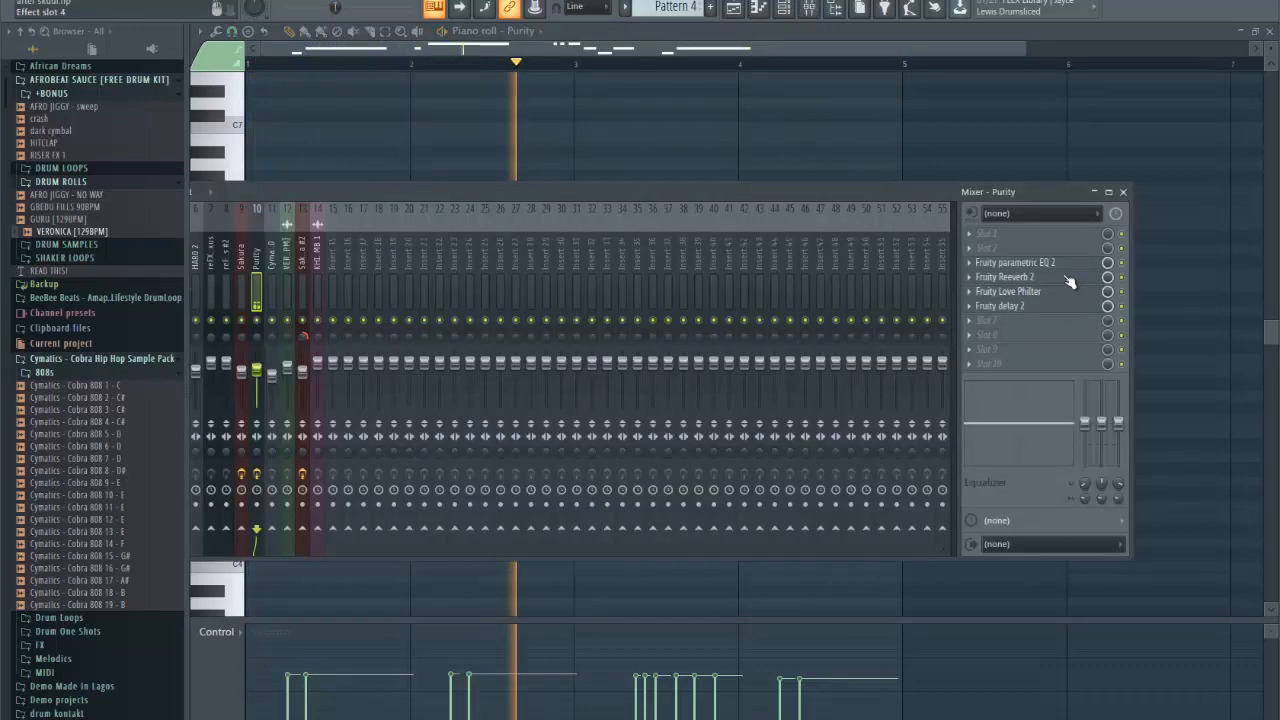
pyautogui.click(1121, 262)
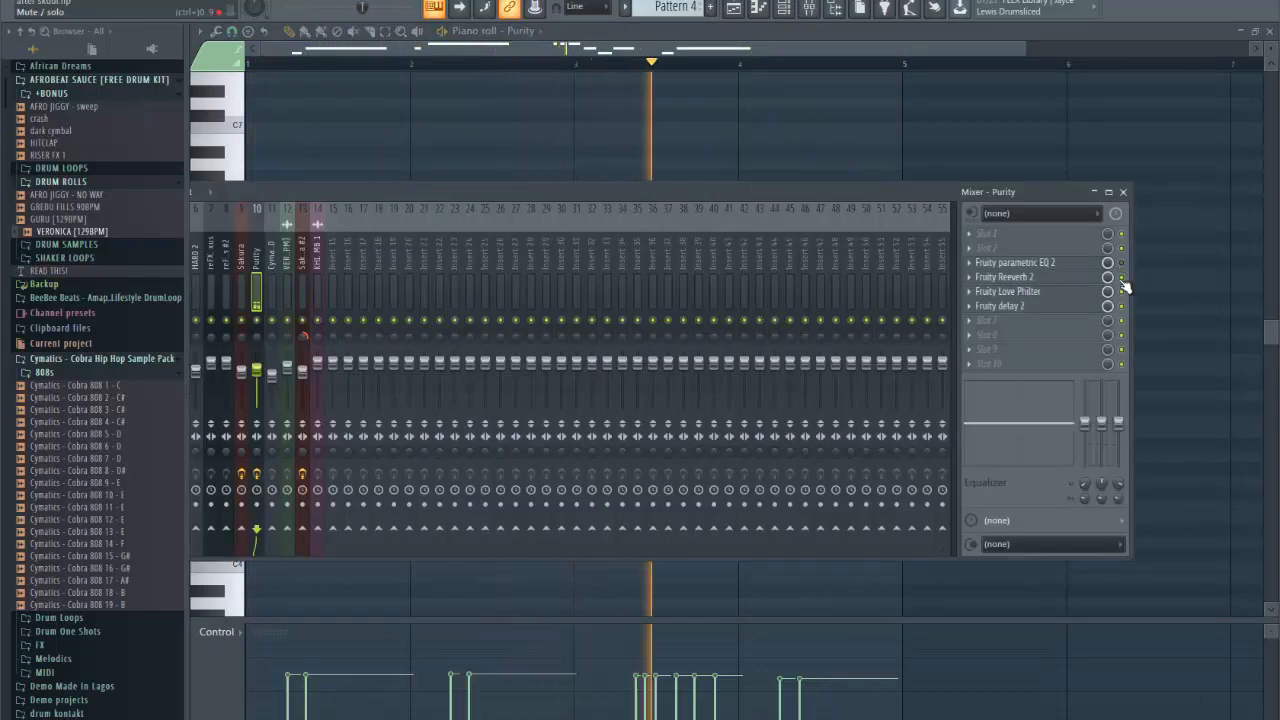
pyautogui.click(1121, 277)
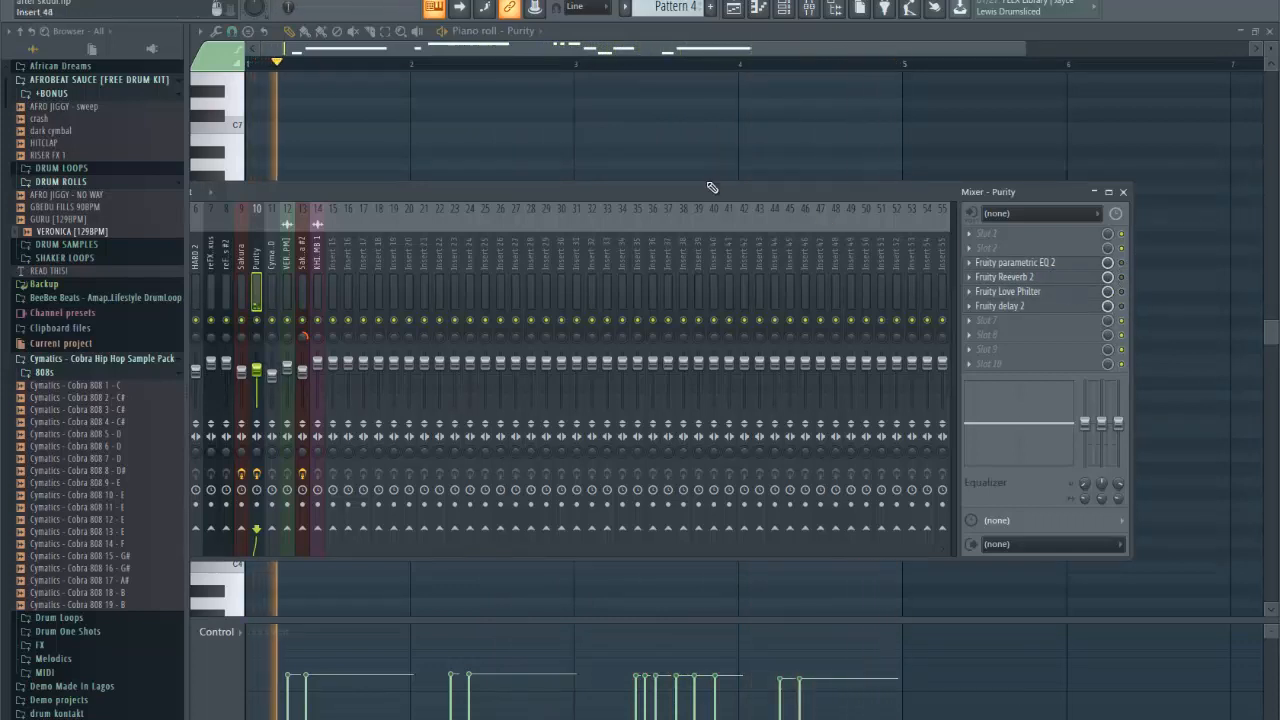
pyautogui.press('space')
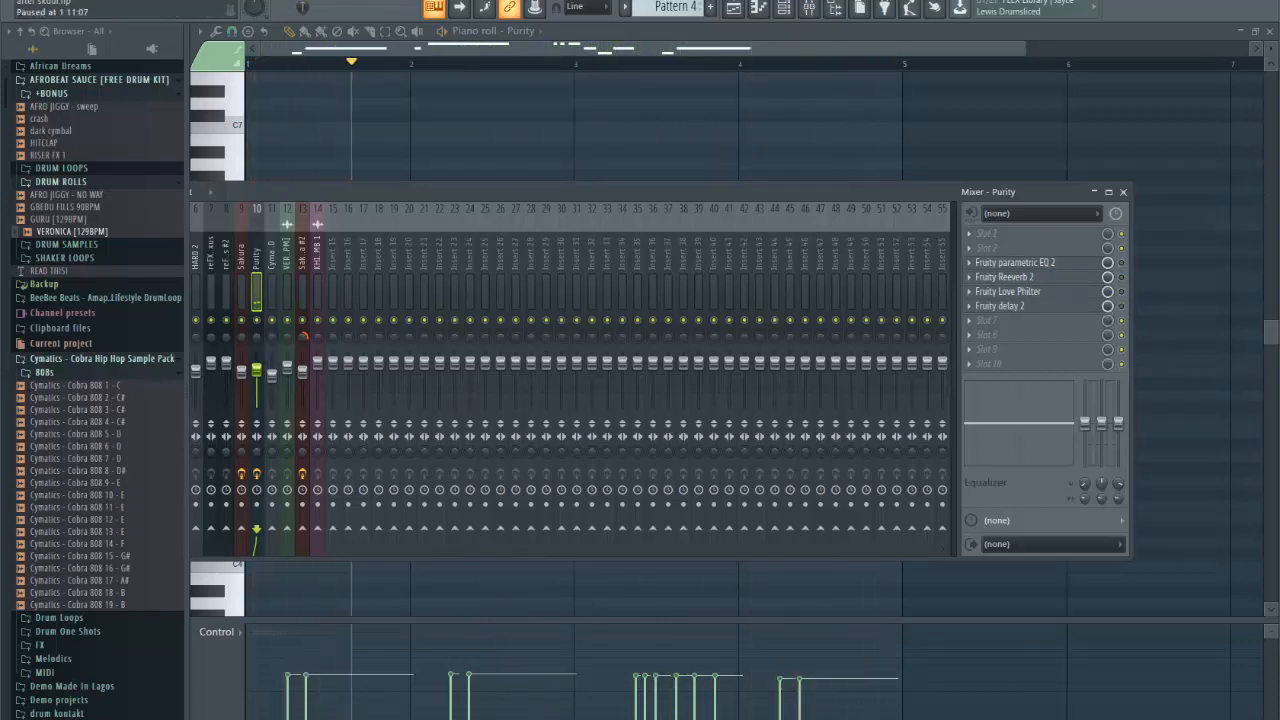
pyautogui.press('space')
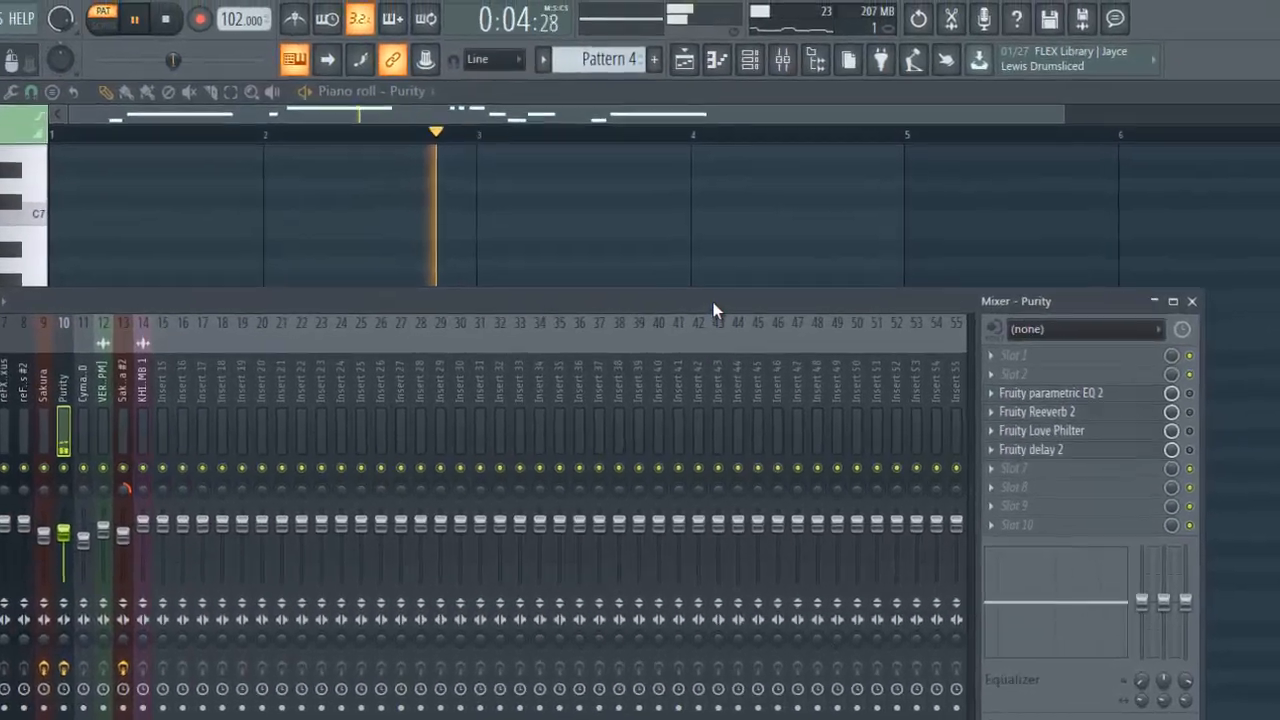
pyautogui.moveTo(754, 189); pyautogui.dragTo(791, 335)
pyautogui.moveTo(762, 495); pyautogui.dragTo(766, 450)
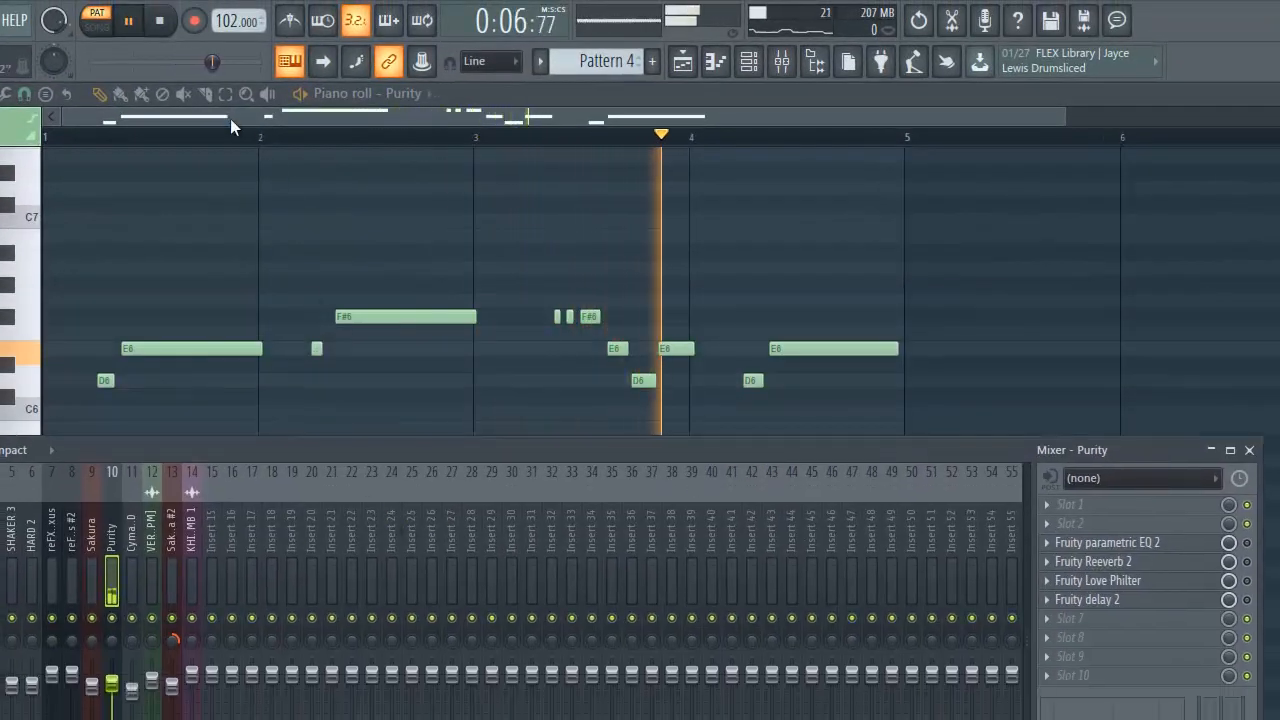
pyautogui.click(164, 23)
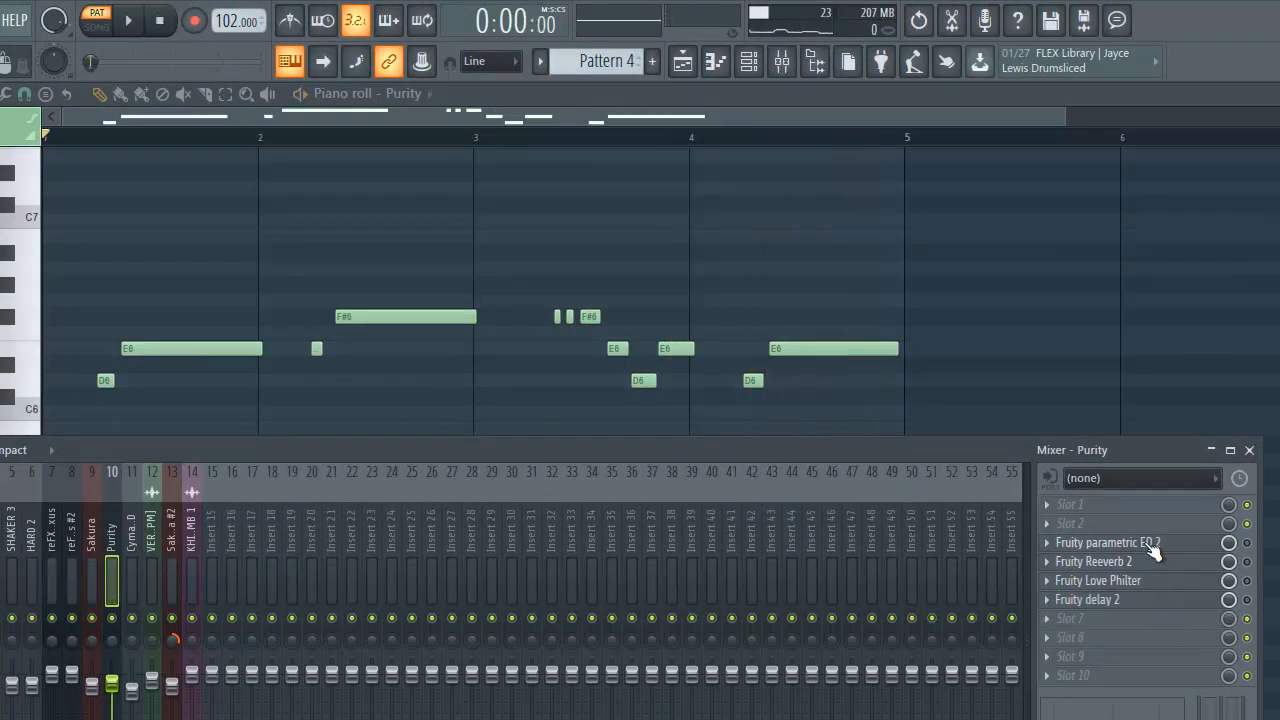
# Step: Re-enable Fruity parametric EQ 2 on the Purity track and examine its settings and those of Fruity Reeverb 2
pyautogui.click(1151, 546)
pyautogui.click(1151, 544)
pyautogui.click(1170, 566)
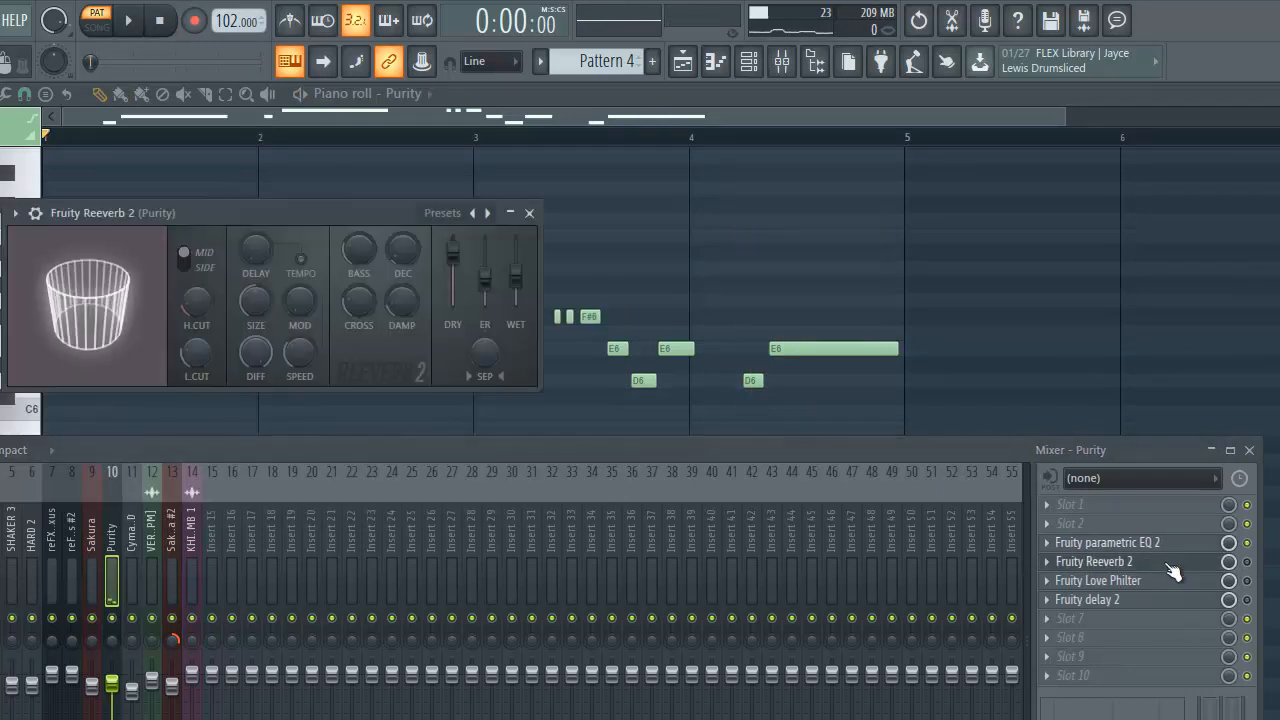
pyautogui.click(1173, 566)
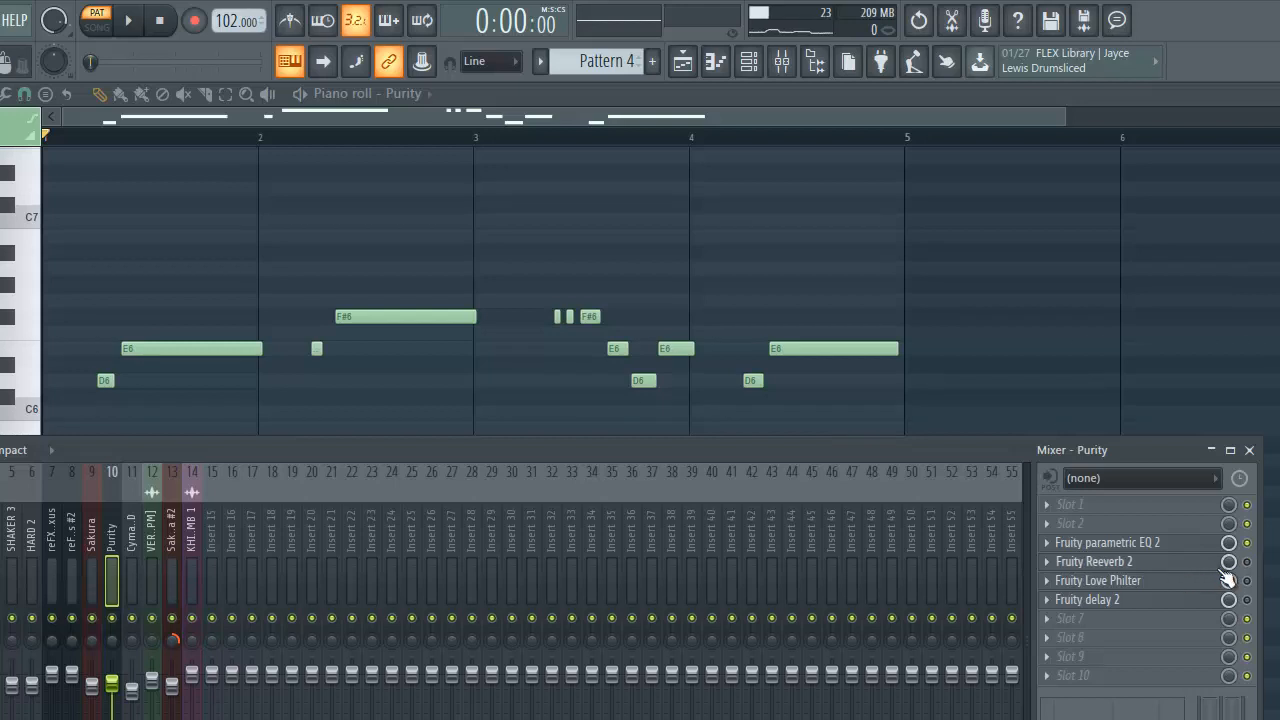
# Step: Examine Fruity Love Philter on the Purity track and compare the playing melody with the effect off and on
pyautogui.click(1158, 584)
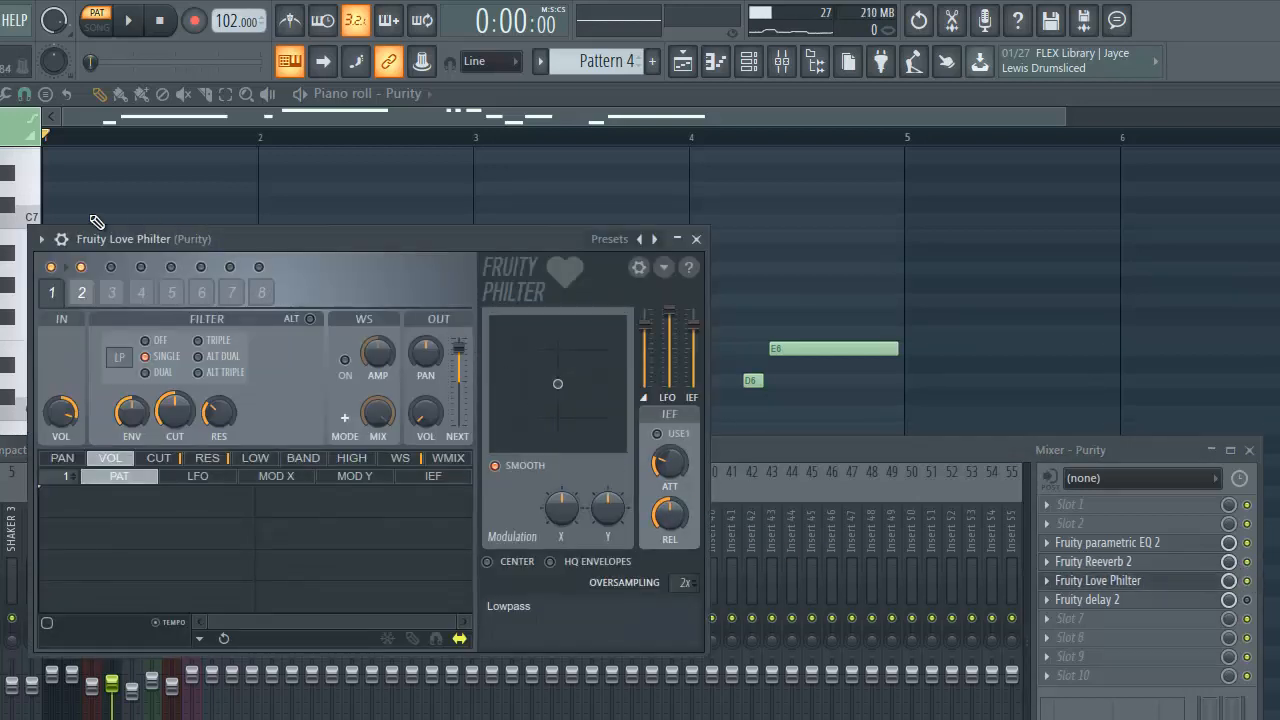
pyautogui.click(61, 240)
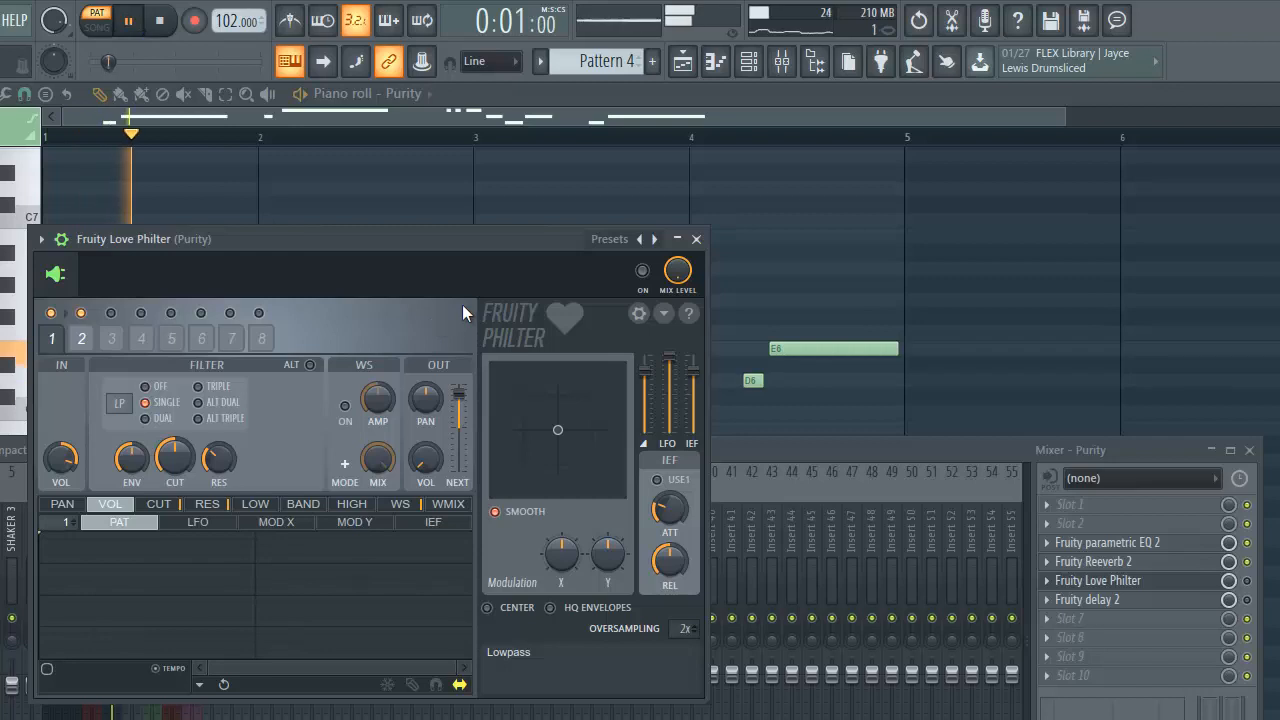
pyautogui.click(643, 271)
pyautogui.click(644, 272)
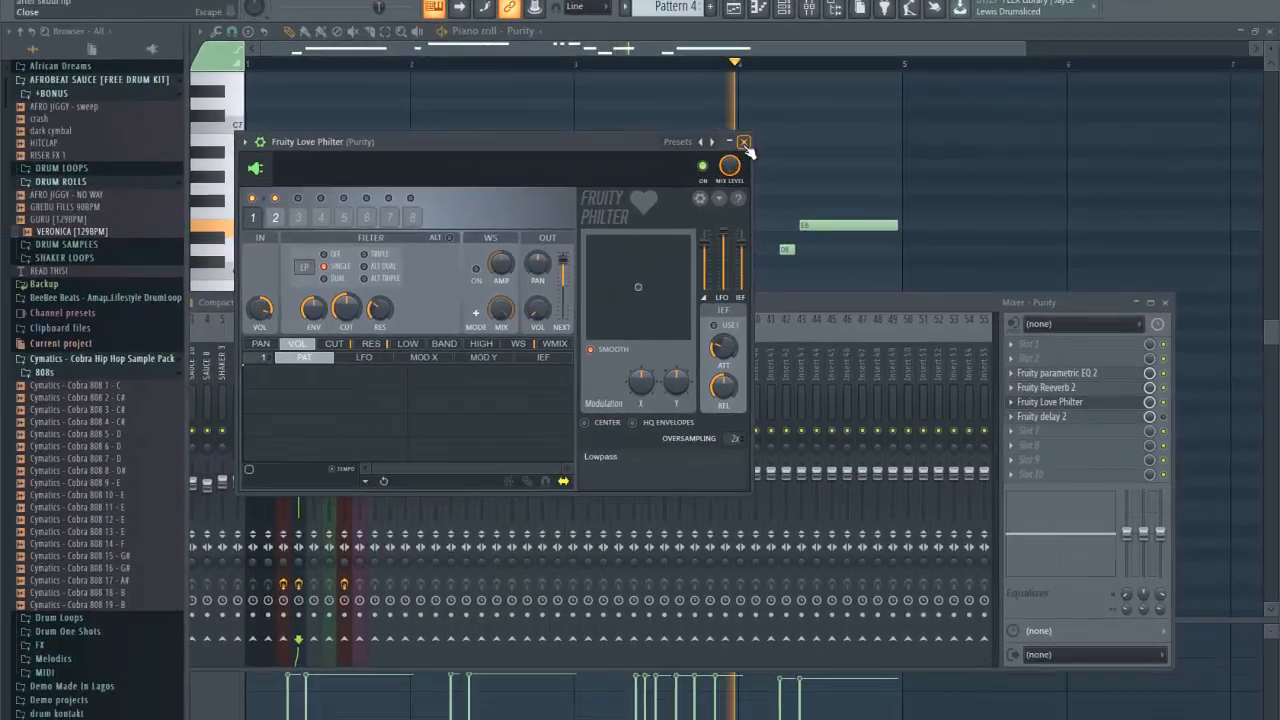
pyautogui.click(696, 239)
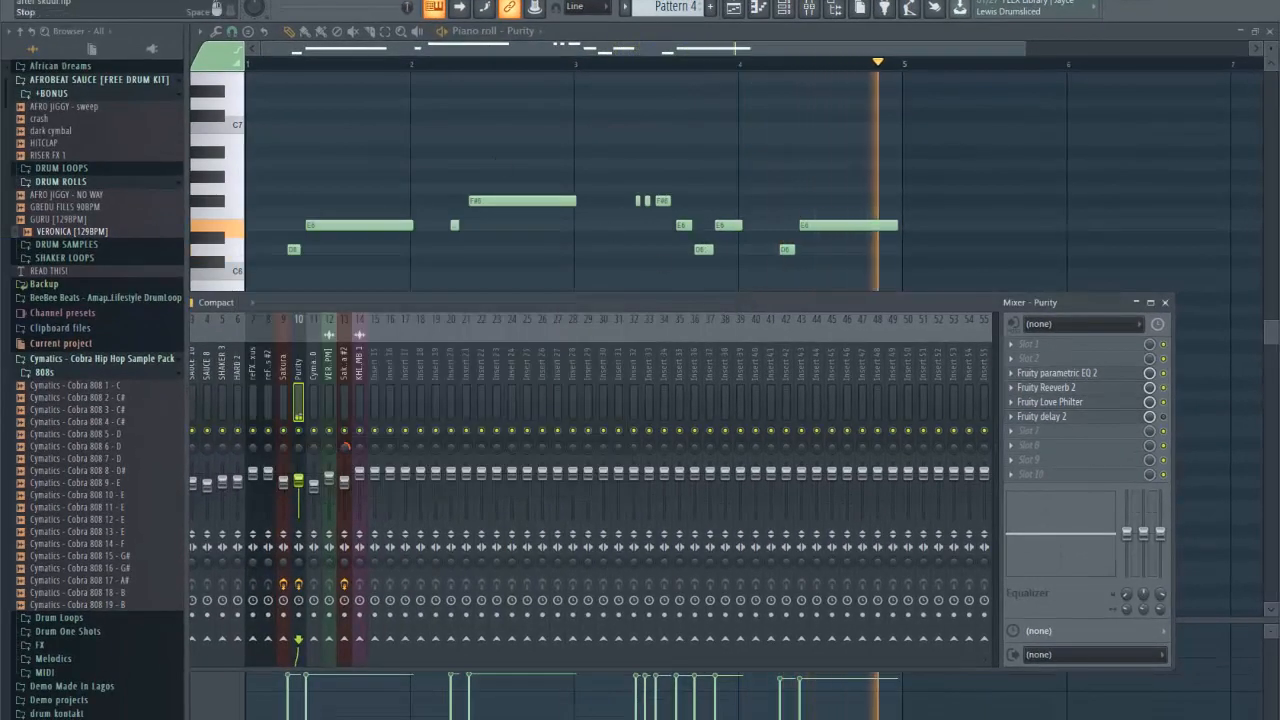
pyautogui.press('space')
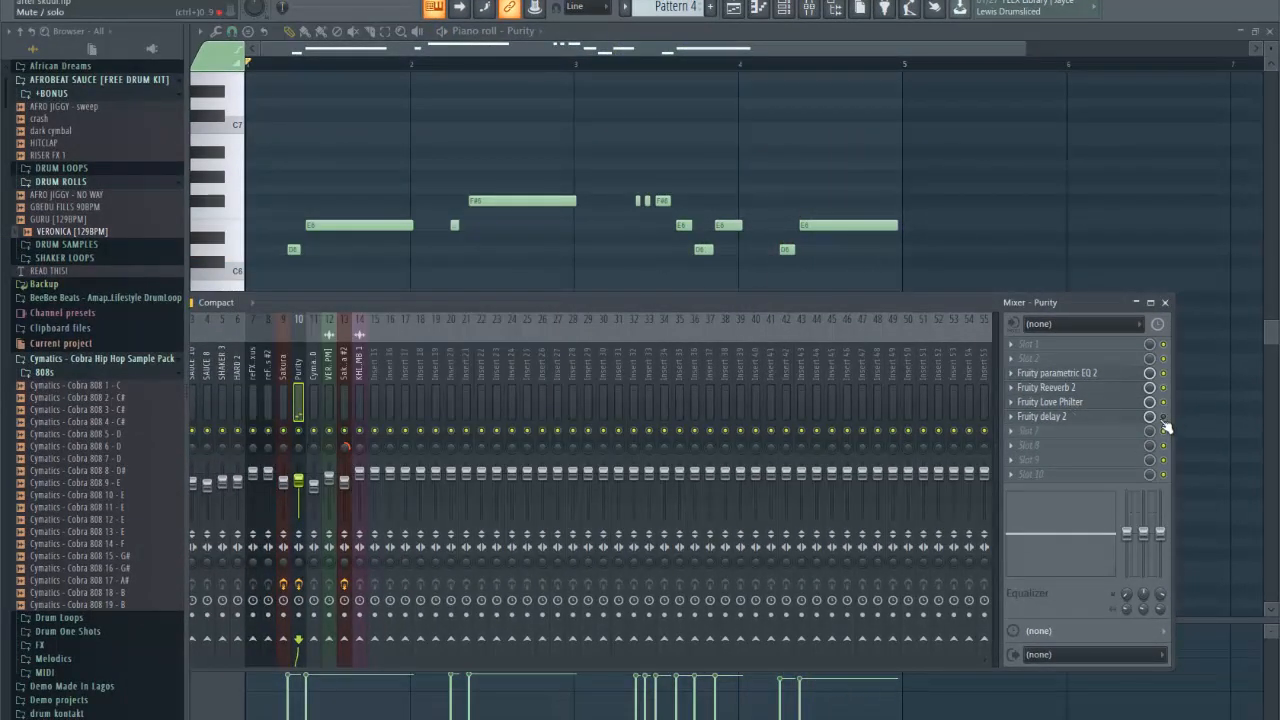
# Step: Examine Fruity delay 2 on the Purity track, including its preset step lengths for the delay time and its input volume
pyautogui.click(1060, 414)
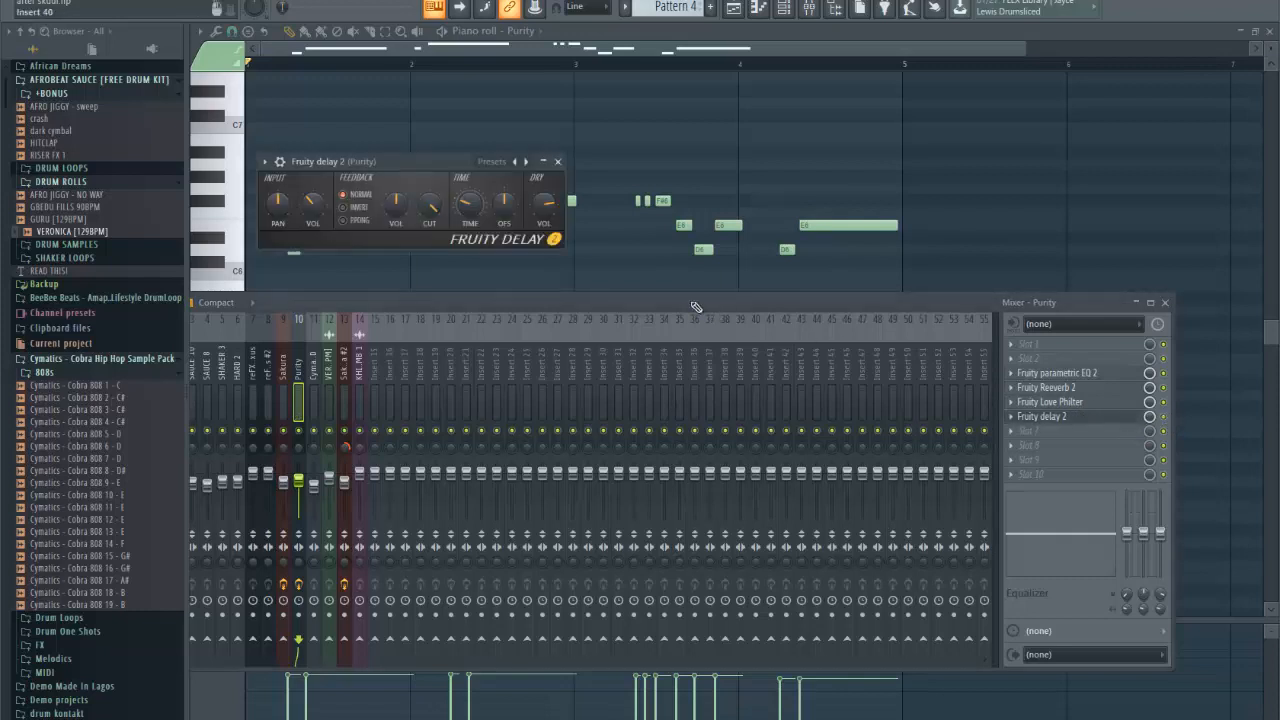
pyautogui.rightClick(467, 207)
pyautogui.moveTo(535, 227)
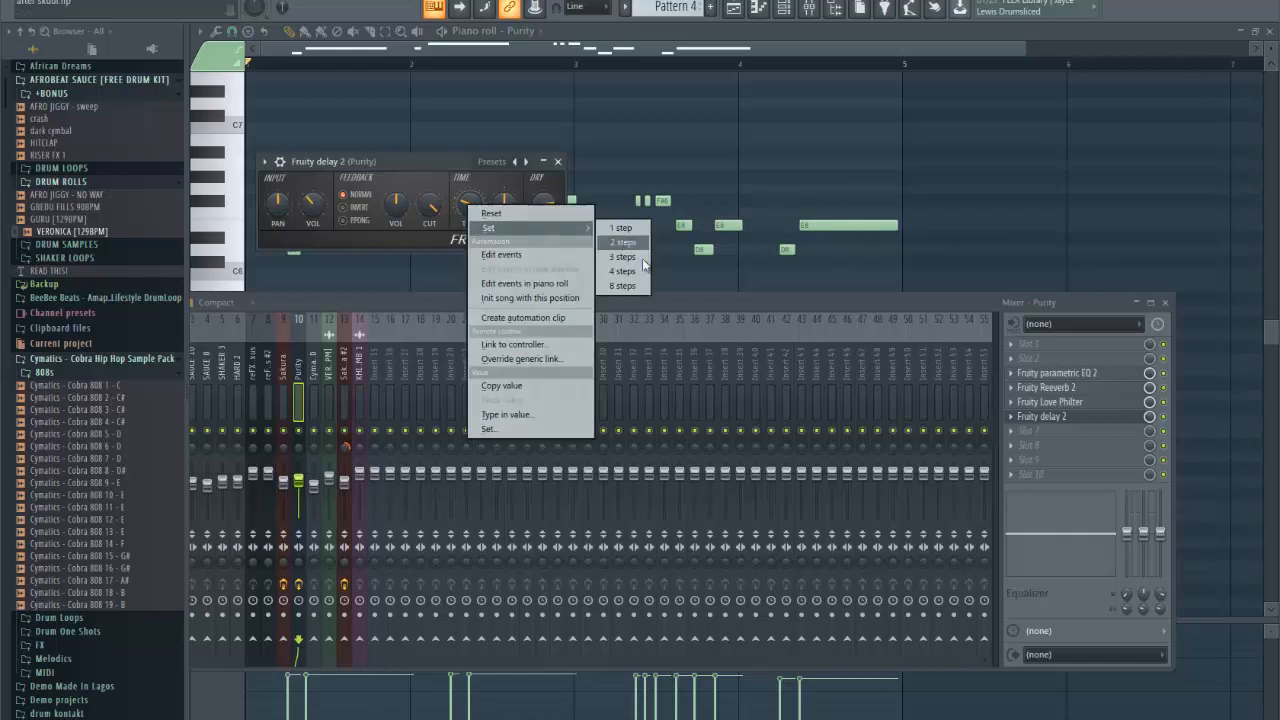
pyautogui.click(631, 273)
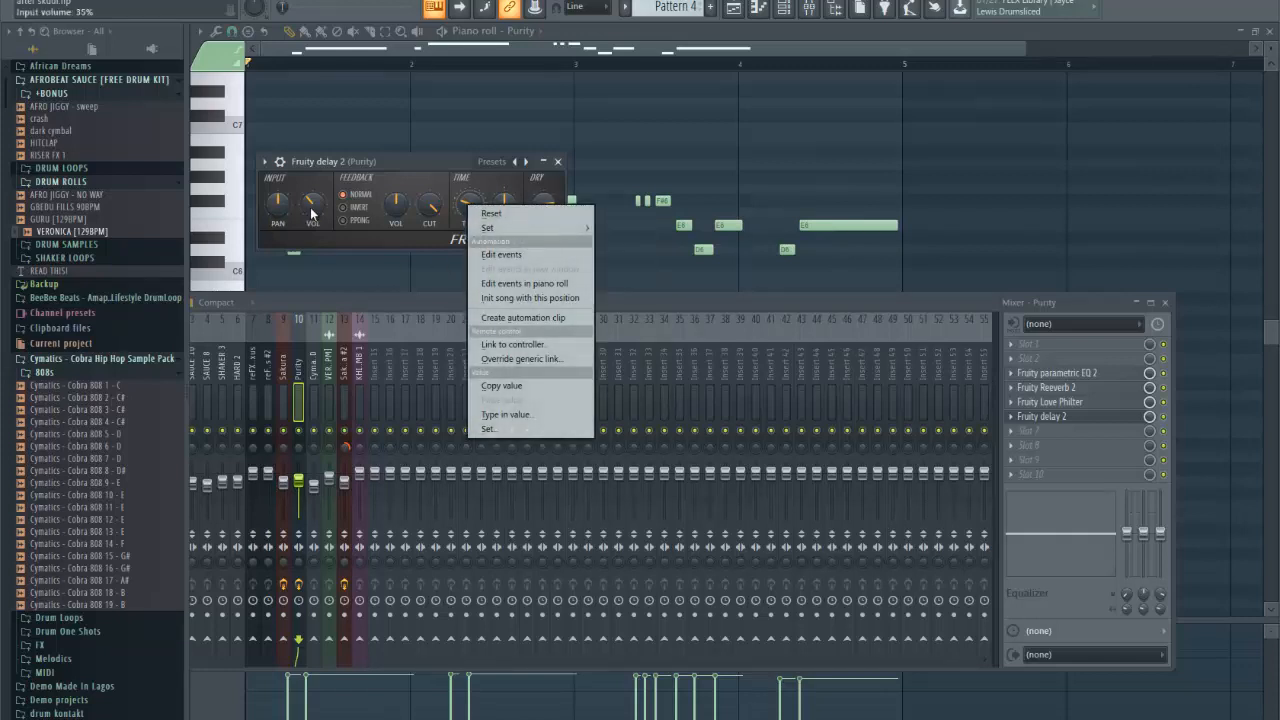
pyautogui.click(560, 162)
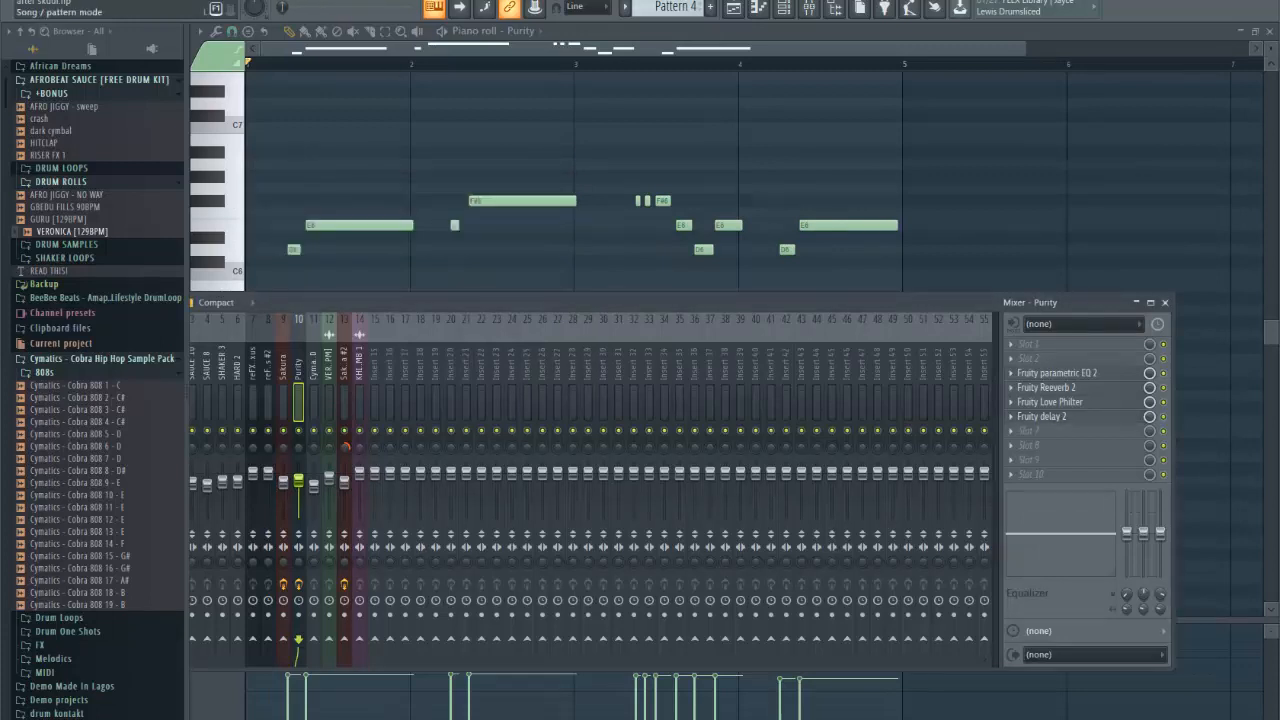
# Step: Play the Purity melody with all its effects enabled, and close the open editor windows to return to the playlist
pyautogui.press('space')
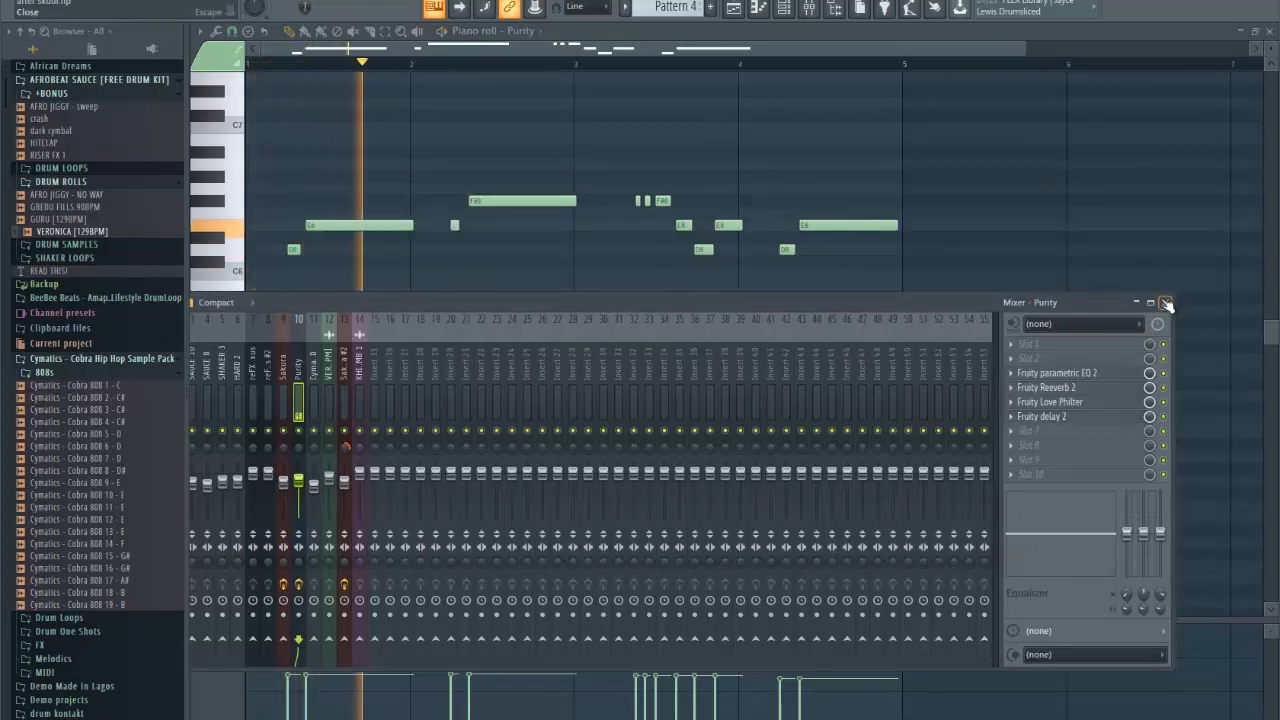
pyautogui.click(1166, 303)
pyautogui.press('Escape')
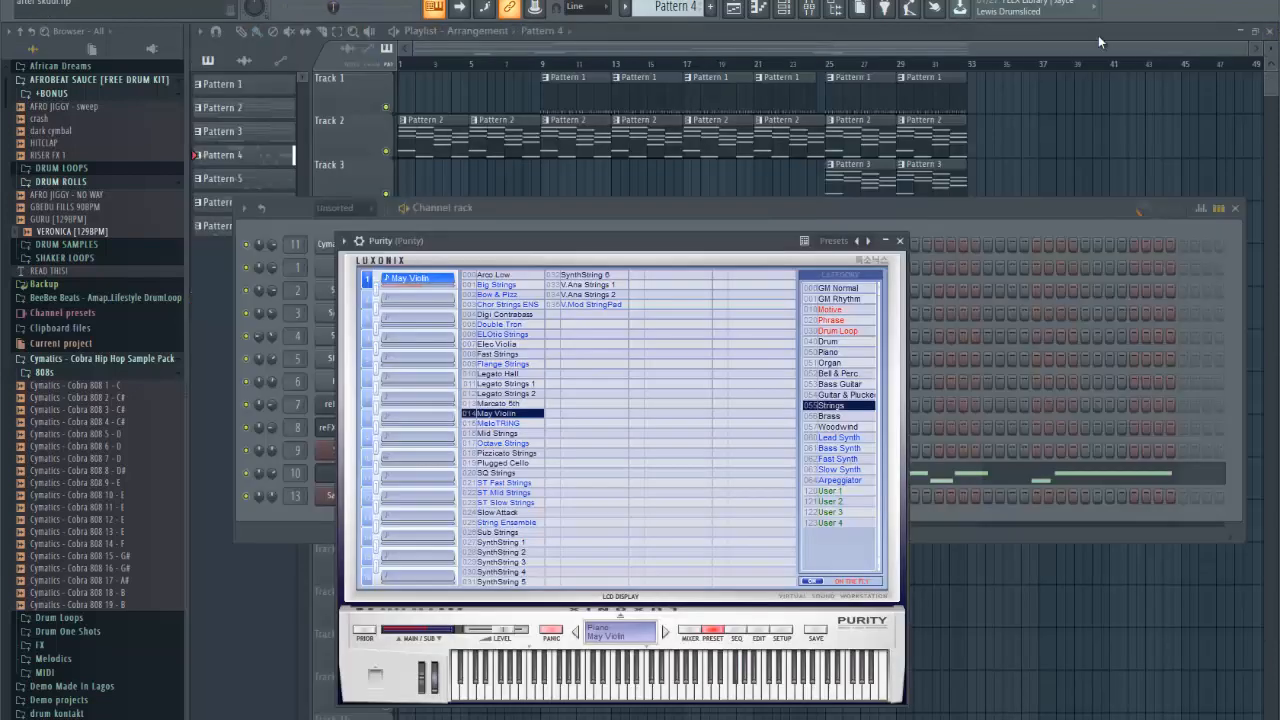
pyautogui.moveTo(498, 248); pyautogui.dragTo(483, 112)
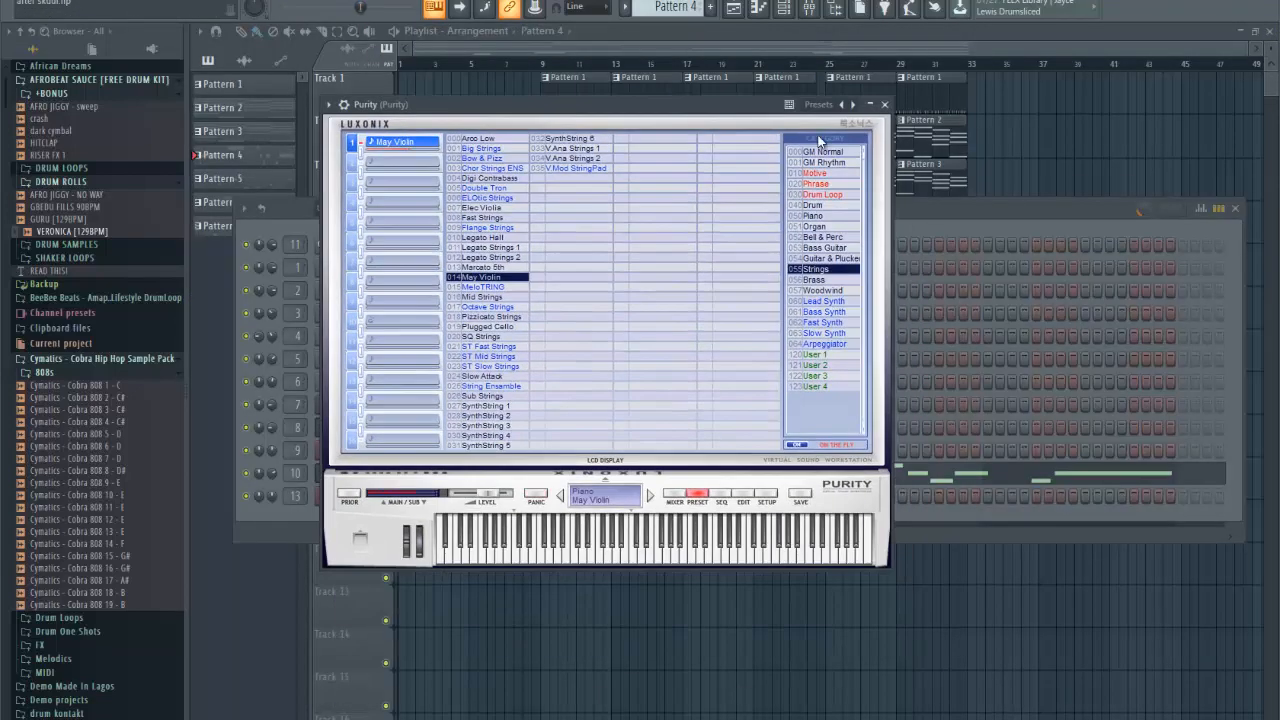
pyautogui.click(885, 104)
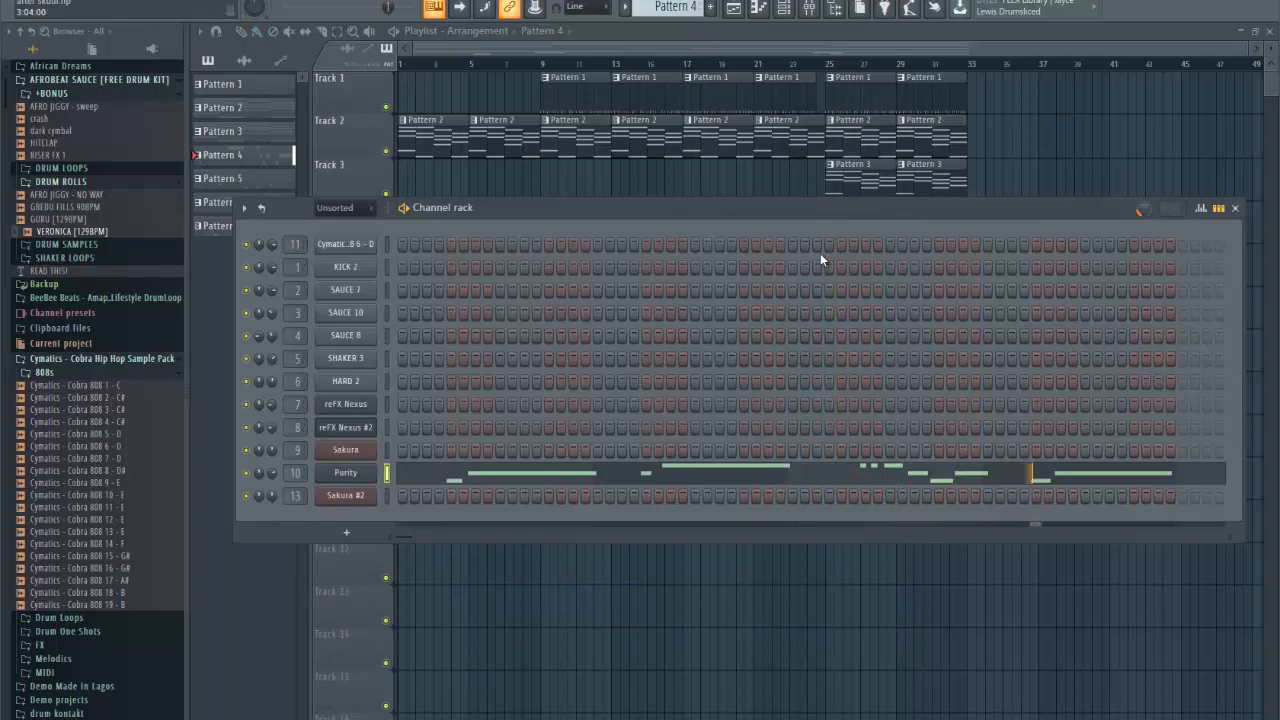
pyautogui.click(1235, 209)
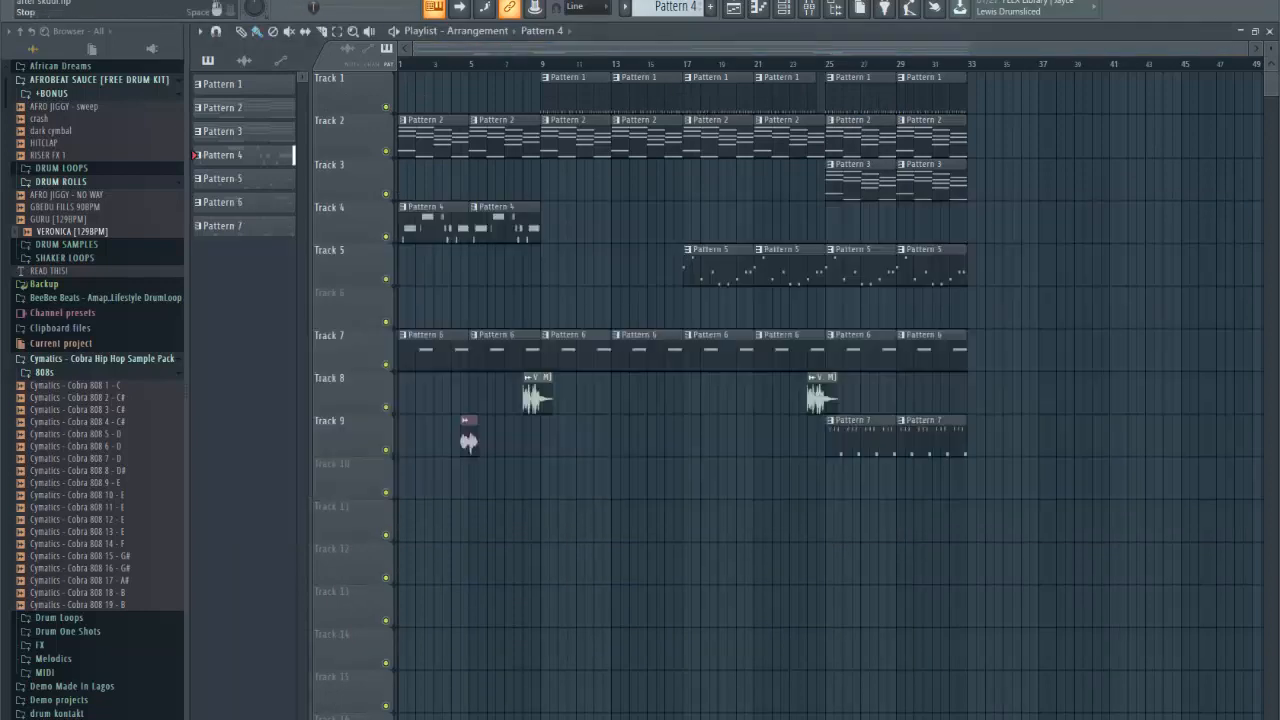
# Step: Open Pattern 3's reFX Nexus #2 chords in the piano roll, fit all four bars in view and play them
pyautogui.doubleClick(858, 190)
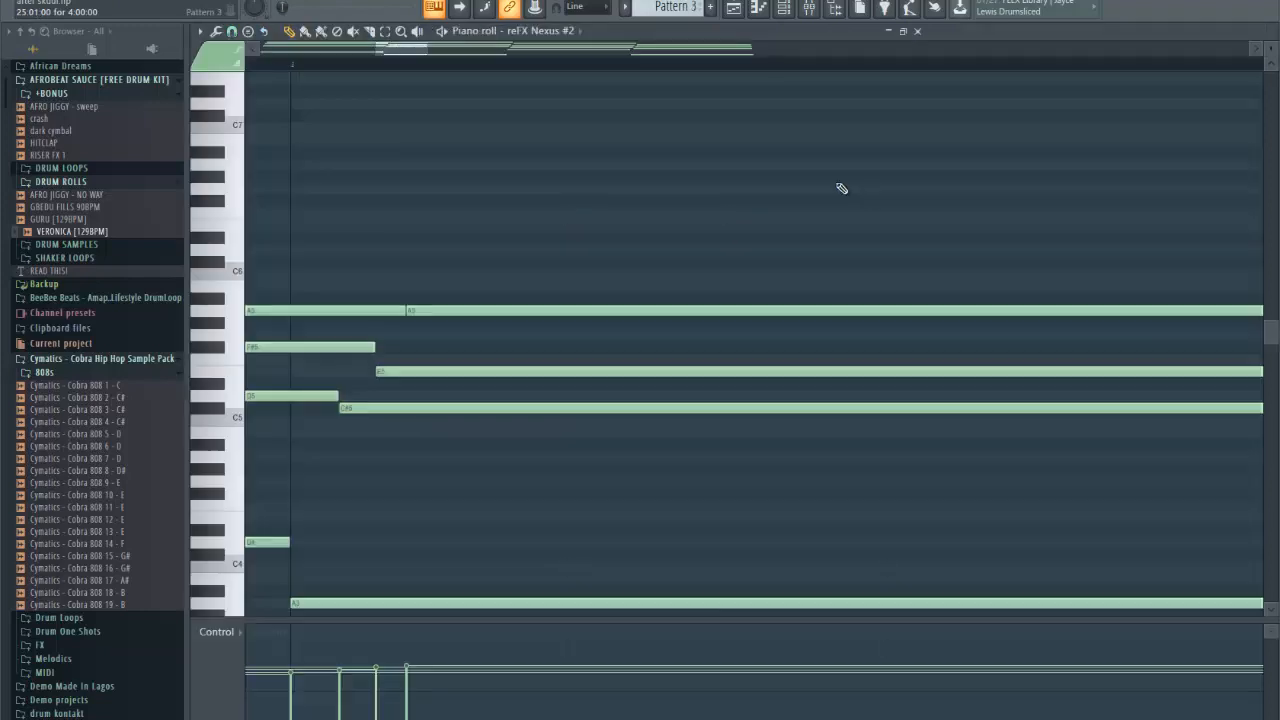
pyautogui.moveTo(686, 54); pyautogui.dragTo(344, 60)
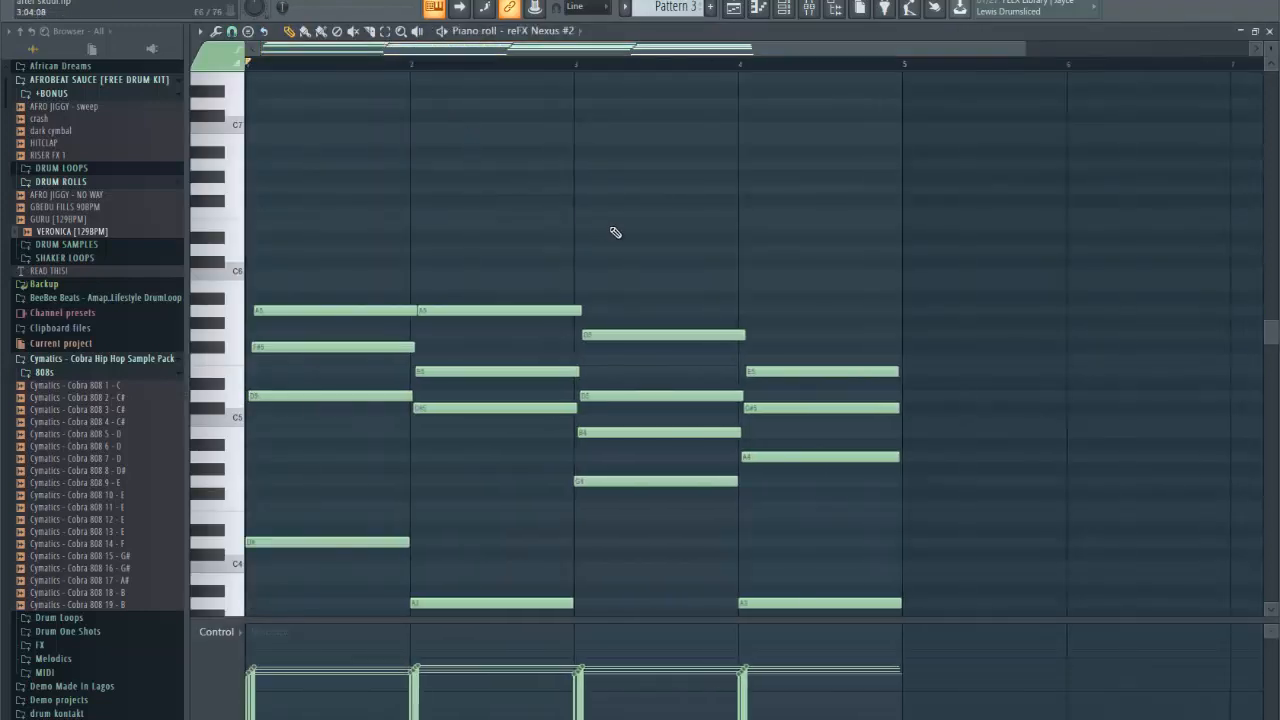
pyautogui.scroll(-4, 615, 232)
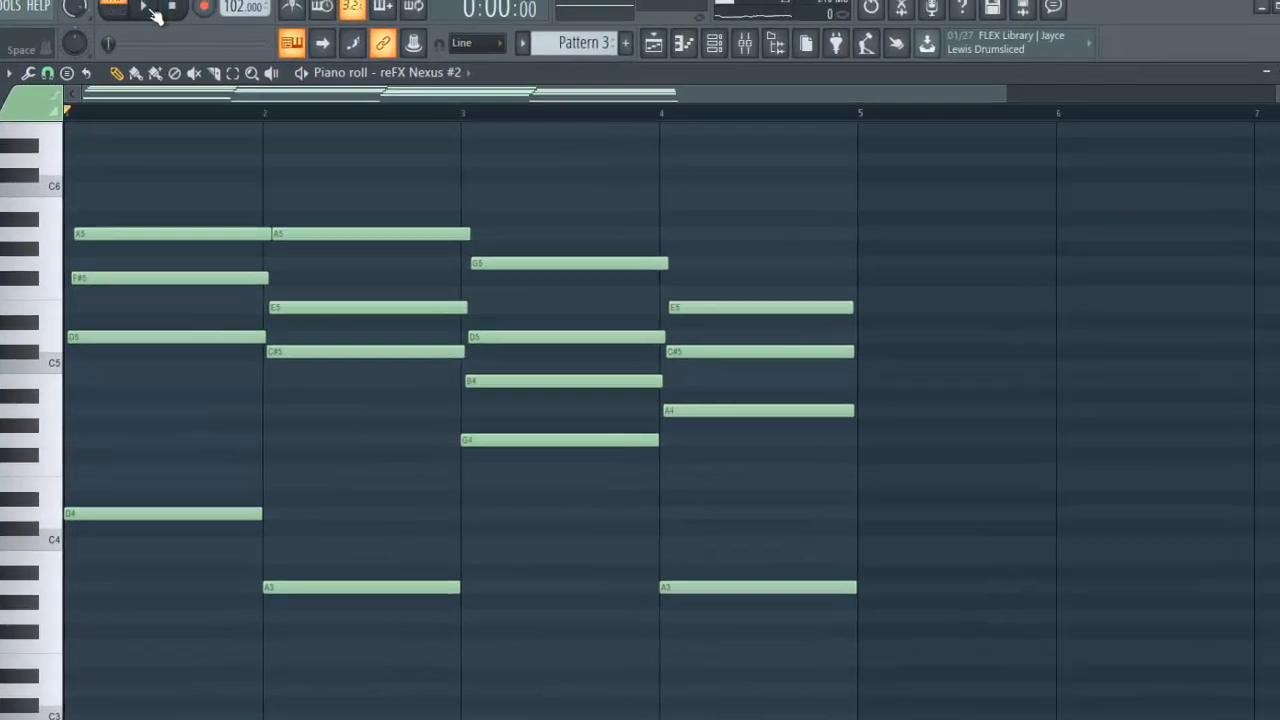
pyautogui.click(66, 24)
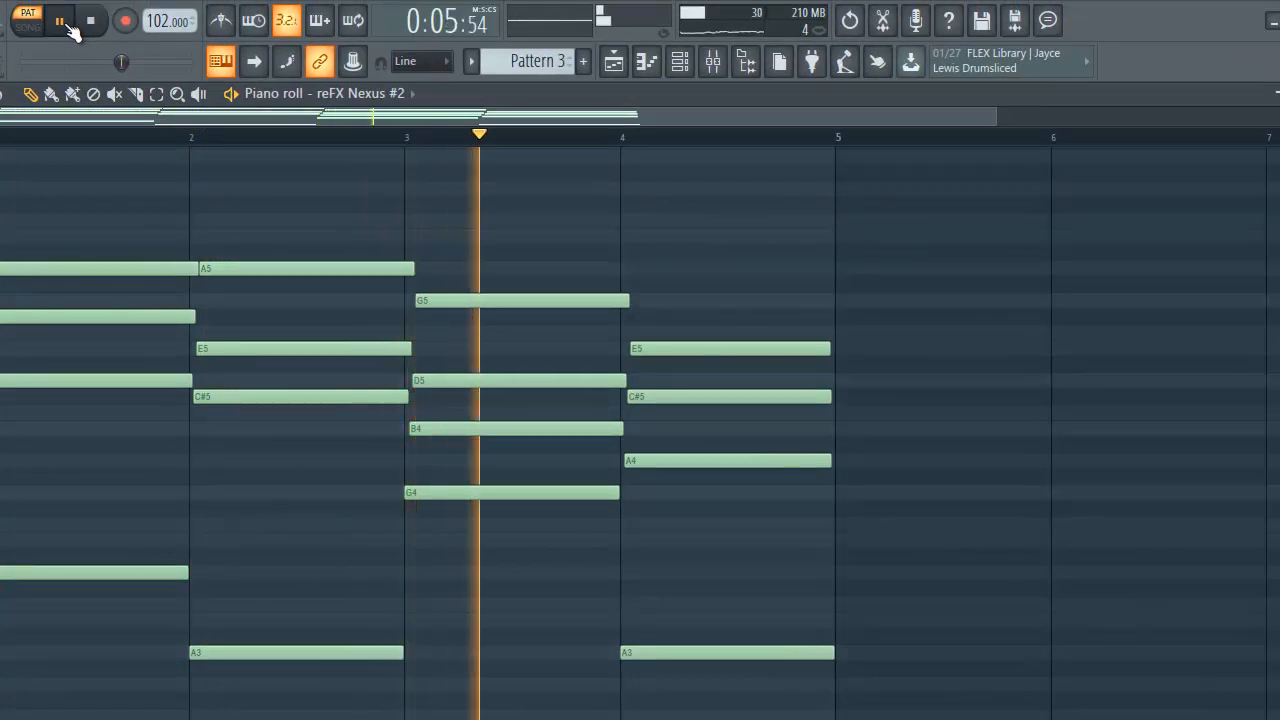
# Step: Open the reFX Nexus #2 instrument from the channel rack and examine its selected plucked preset in the library
pyautogui.click(680, 61)
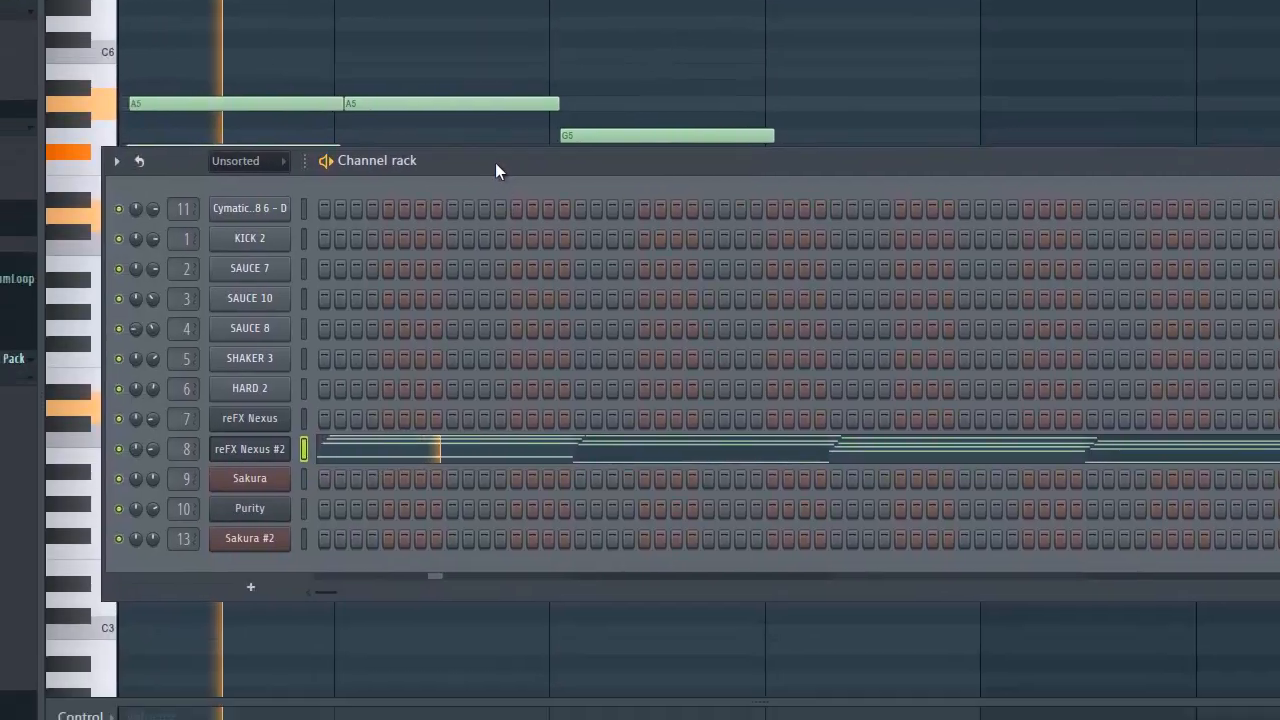
pyautogui.moveTo(496, 163); pyautogui.dragTo(540, 190)
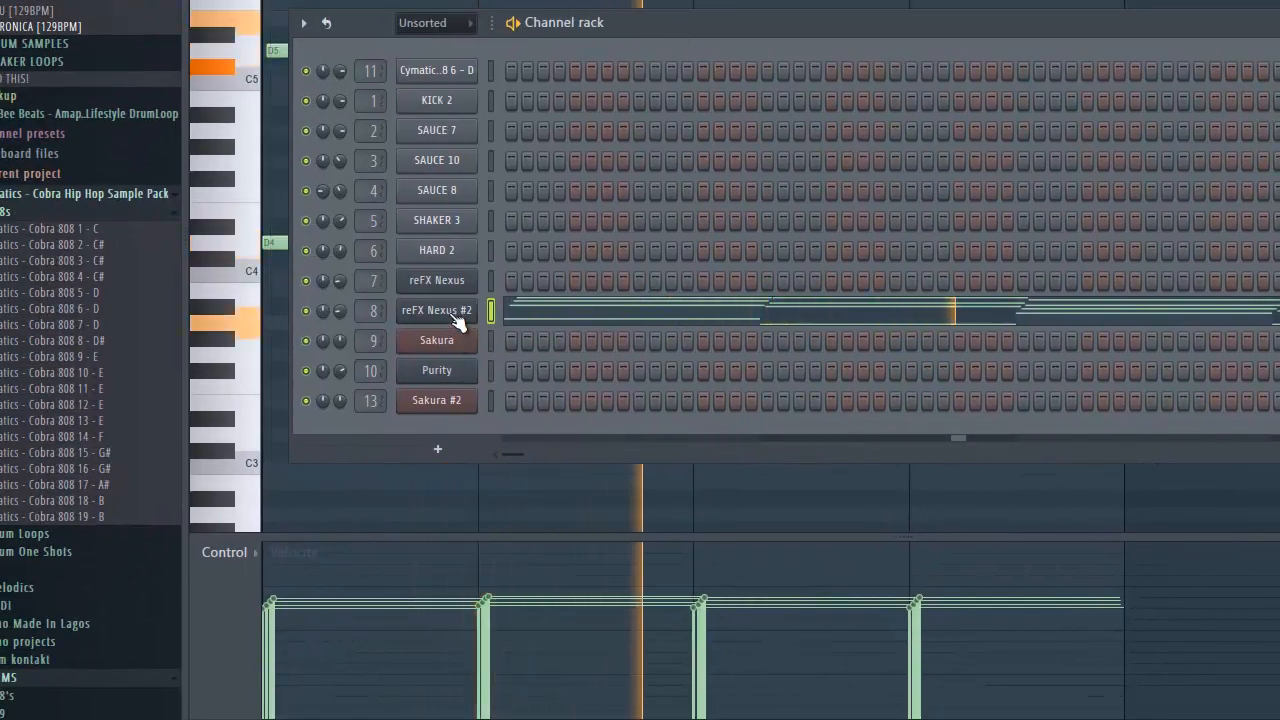
pyautogui.click(437, 311)
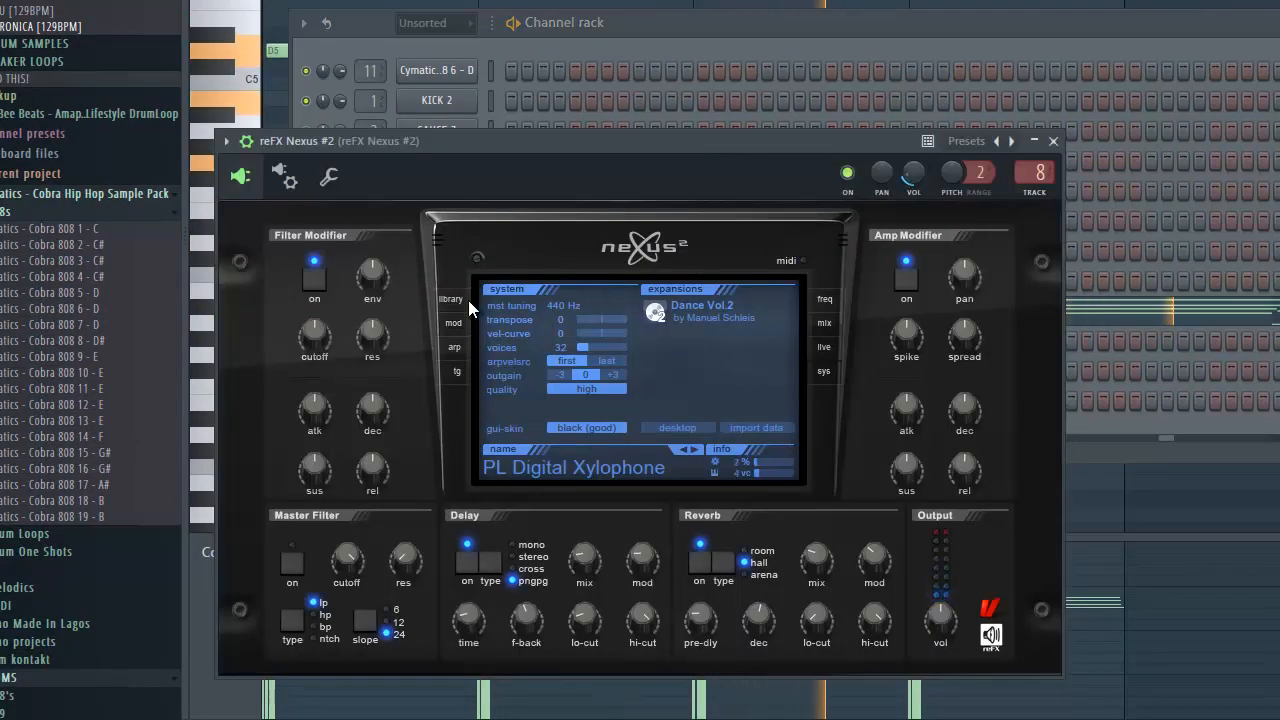
pyautogui.click(461, 300)
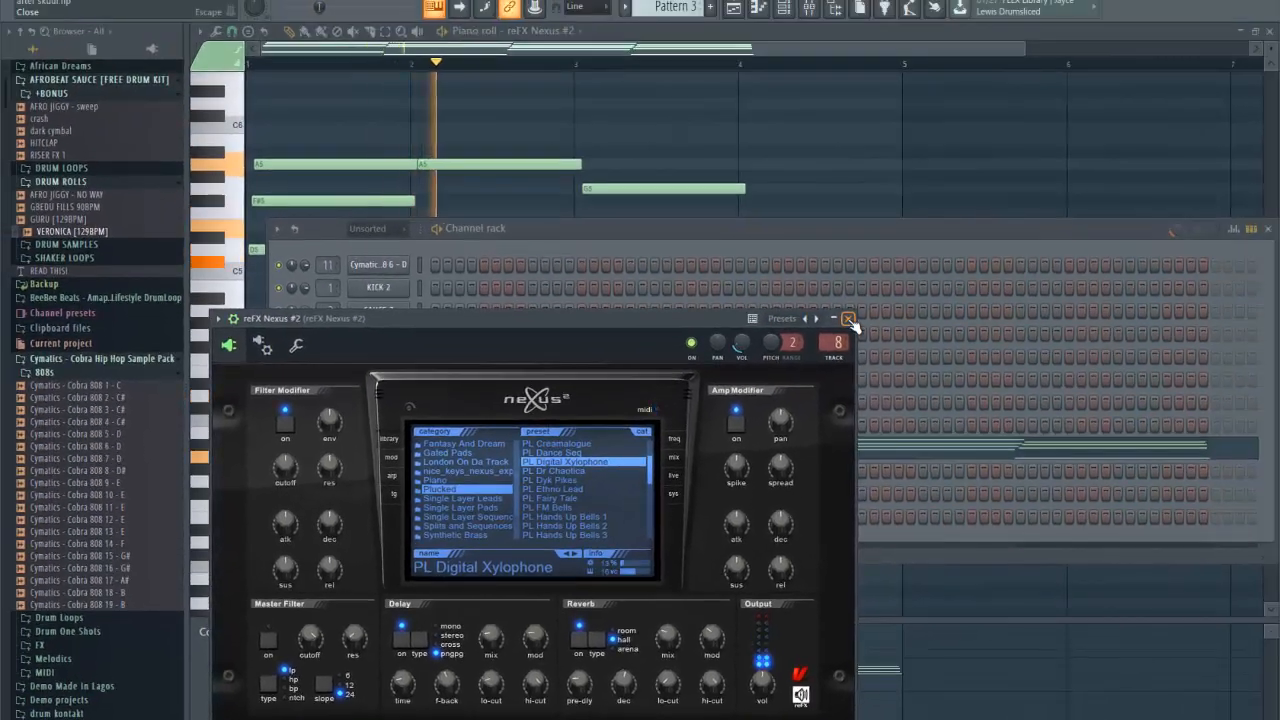
pyautogui.click(848, 319)
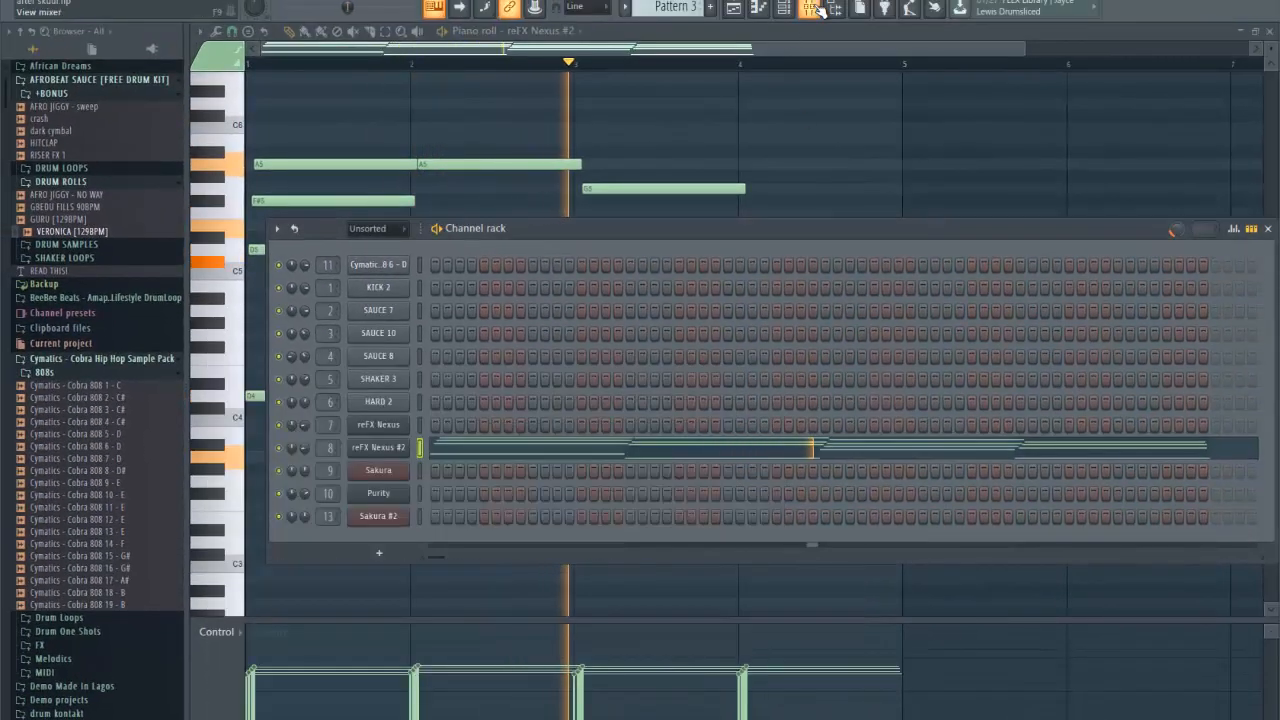
# Step: Check the reFX Nexus #2 mixer track for effects, and return to the playlist
pyautogui.click(812, 9)
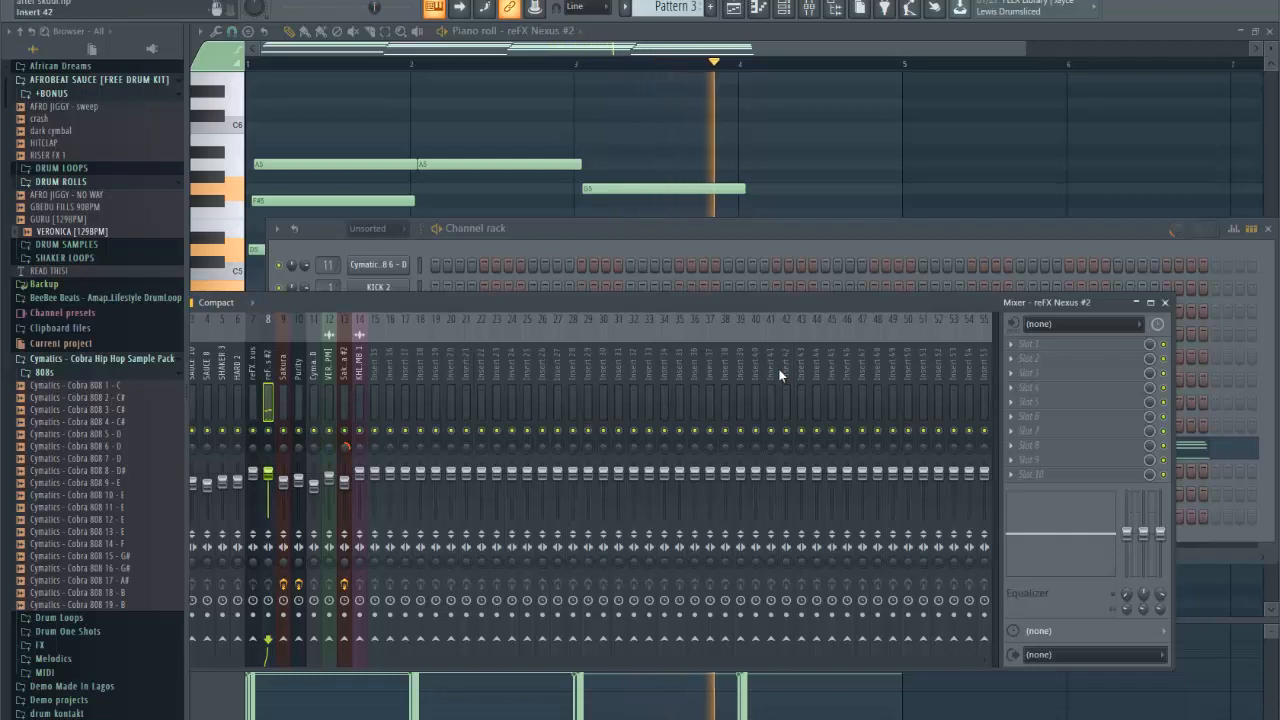
pyautogui.click(1165, 302)
pyautogui.click(1265, 228)
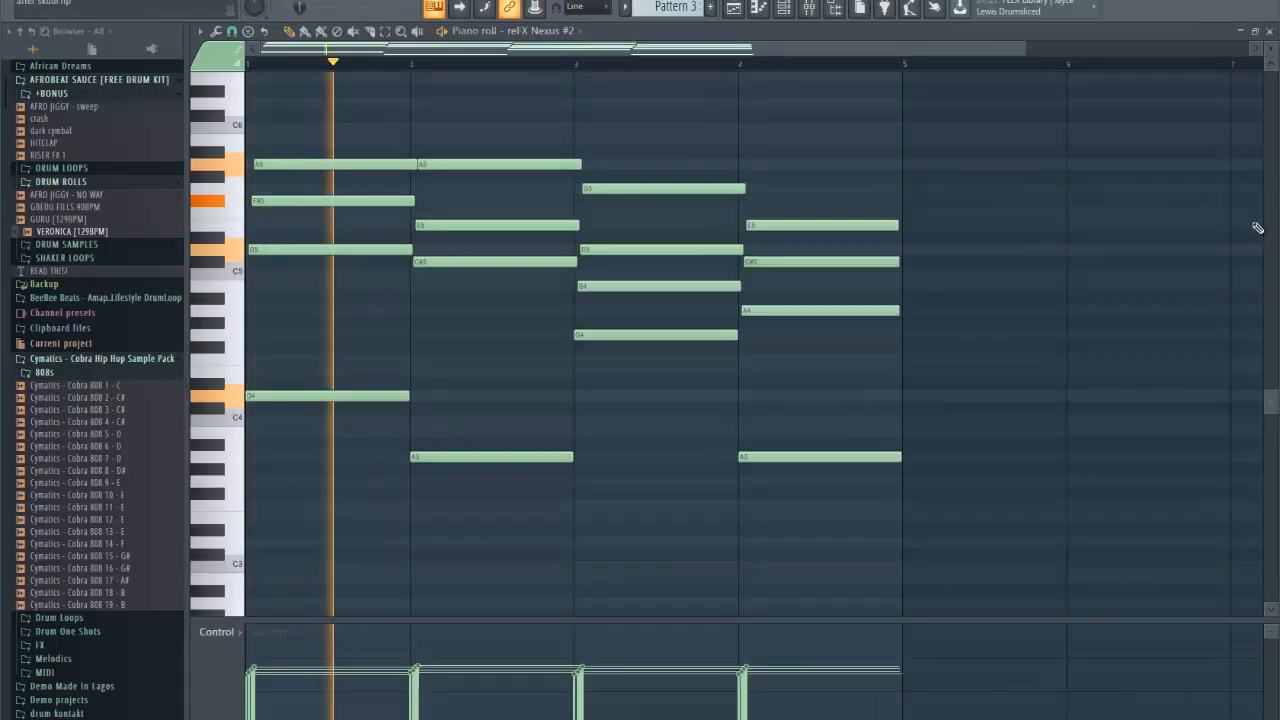
pyautogui.click(1269, 31)
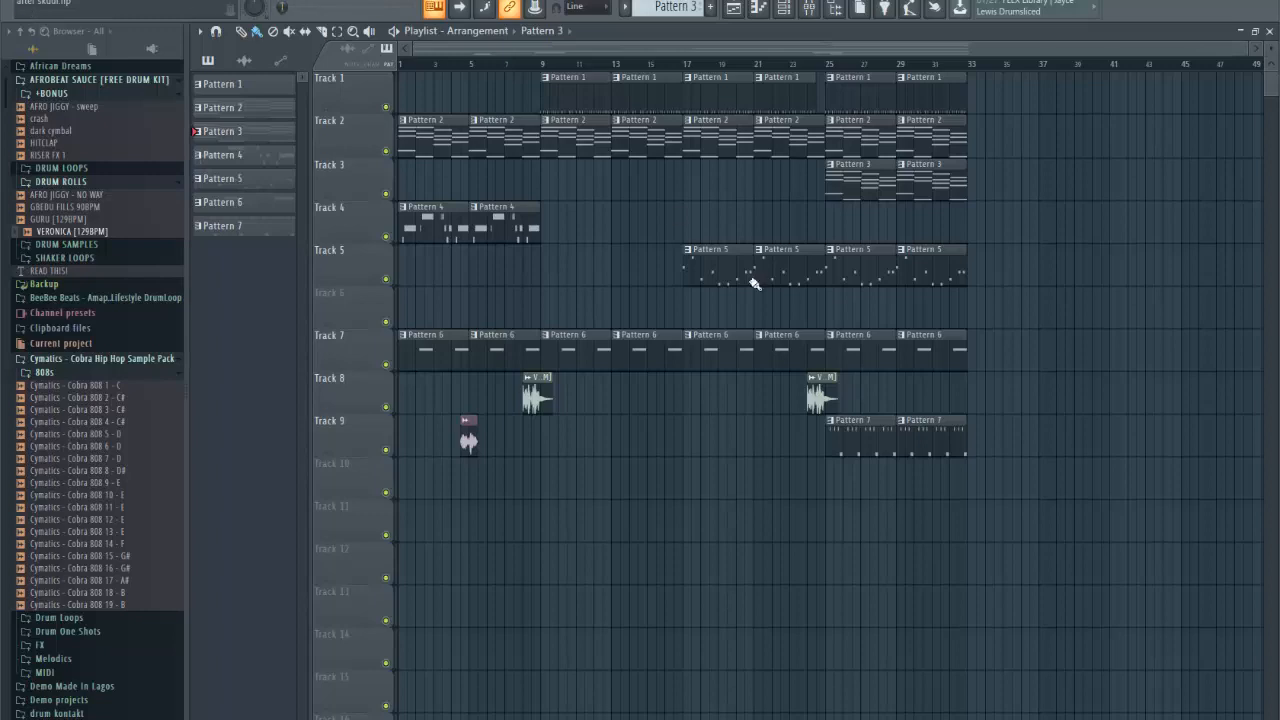
# Step: Open Pattern 5's Cymatics Cobra 808 bassline in the piano roll, bring all four bars into view and play it
pyautogui.doubleClick(717, 262)
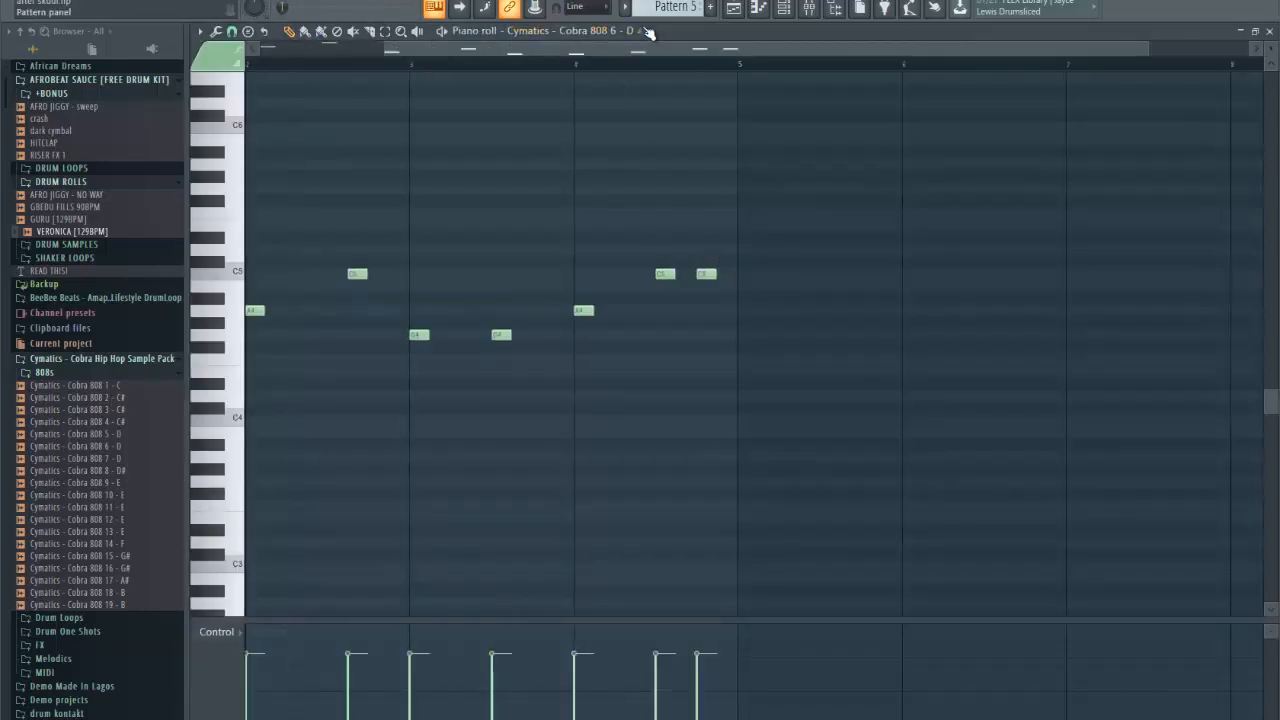
pyautogui.moveTo(636, 48); pyautogui.dragTo(353, 52)
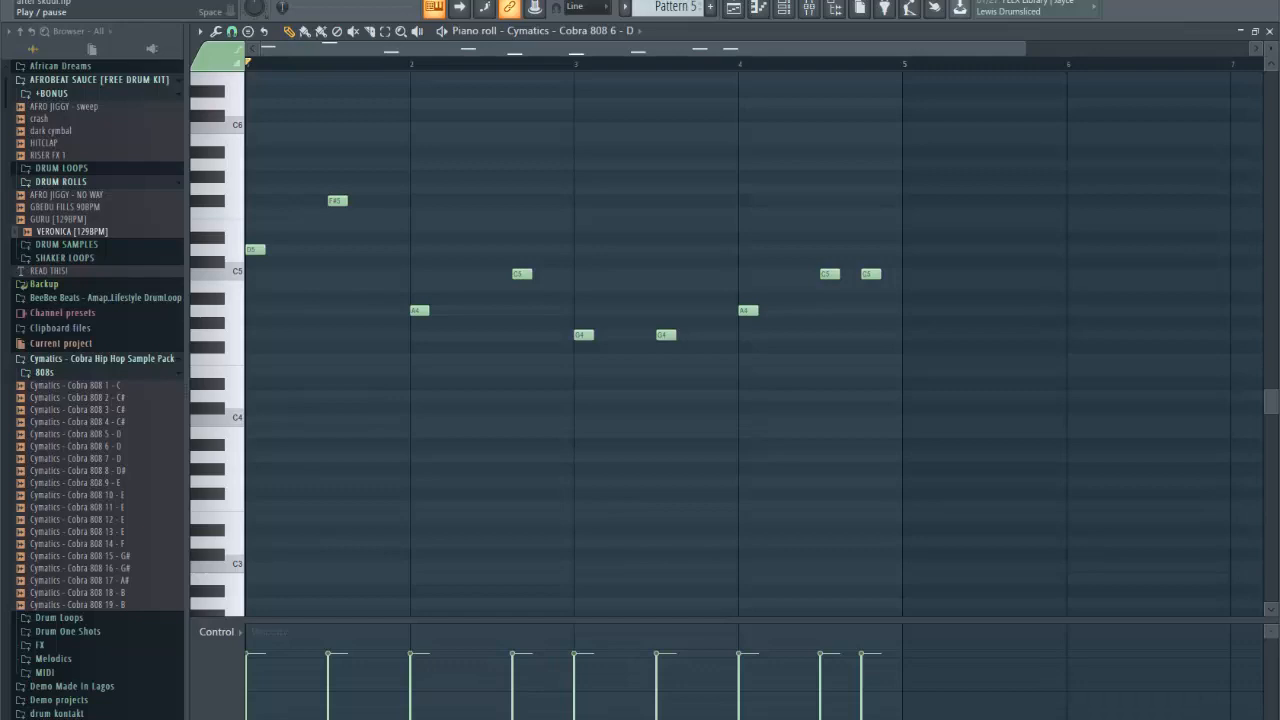
pyautogui.press('space')
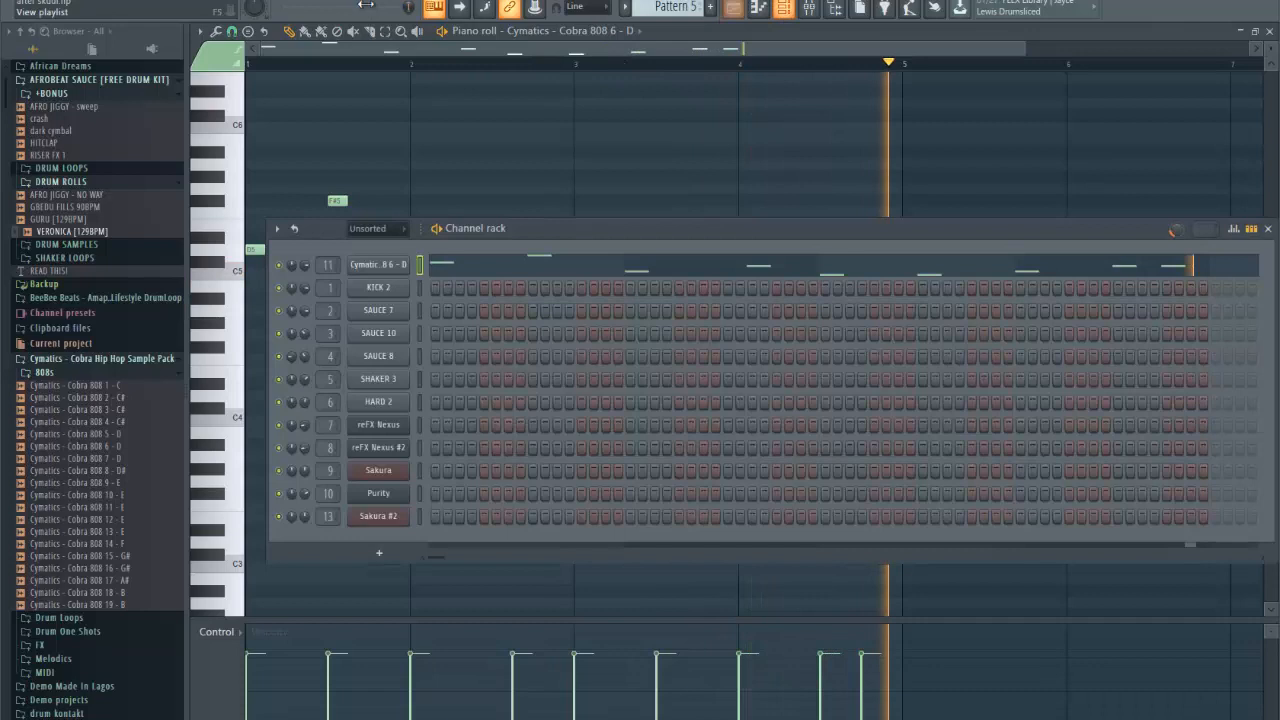
pyautogui.click(809, 8)
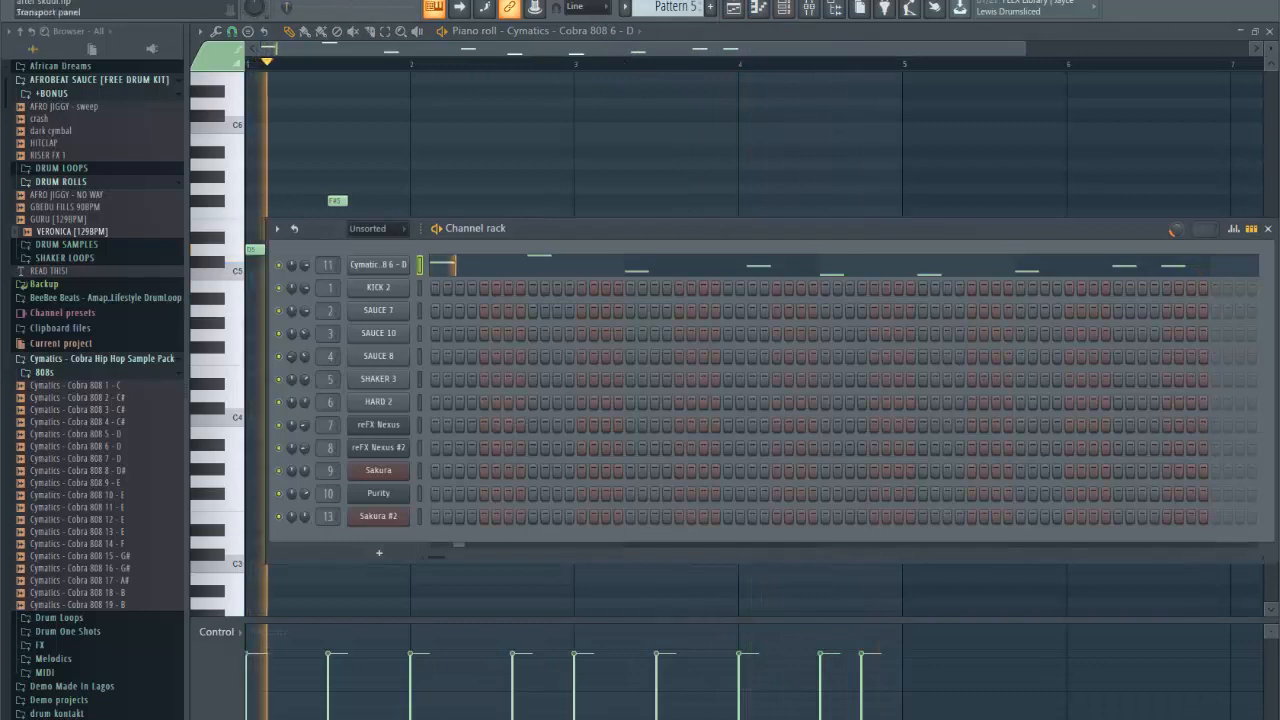
pyautogui.press('space')
# Step: Examine the volume envelope in the Cymatics Cobra 808 channel settings, and close the open windows to return to the playlist
pyautogui.click(376, 265)
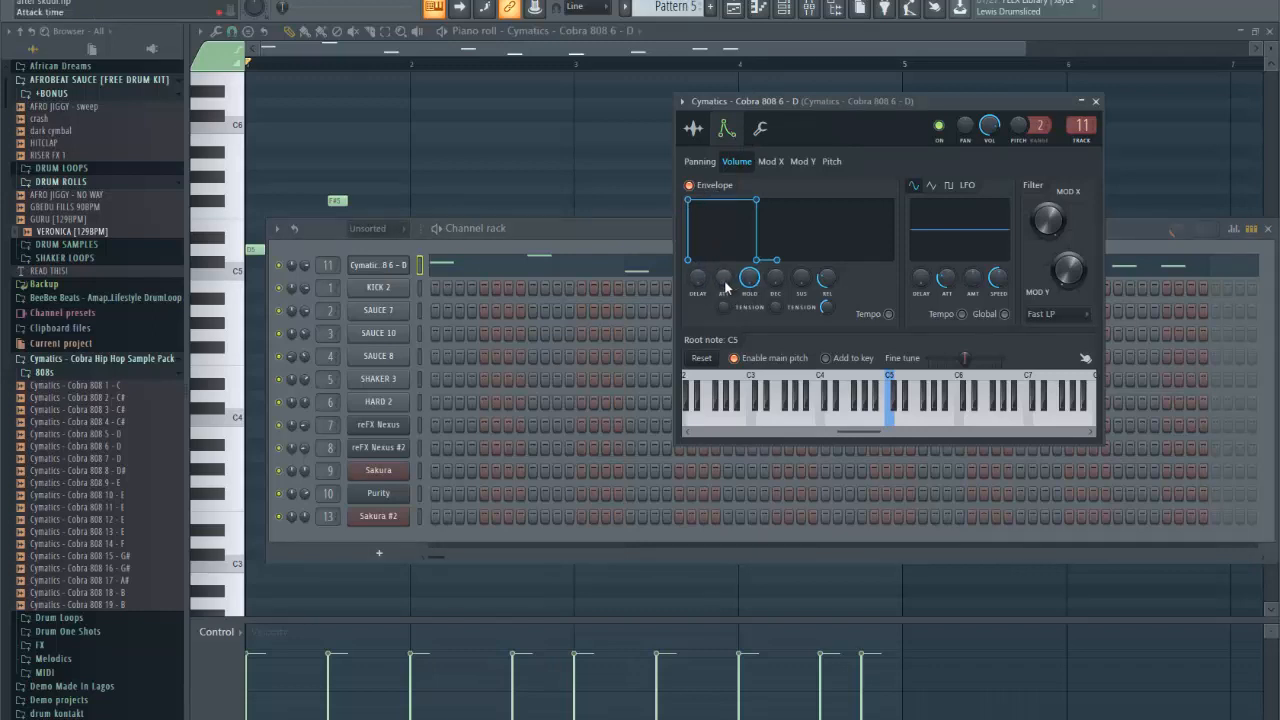
pyautogui.moveTo(731, 234); pyautogui.dragTo(716, 434)
pyautogui.click(1095, 102)
pyautogui.moveTo(951, 233); pyautogui.dragTo(757, 228)
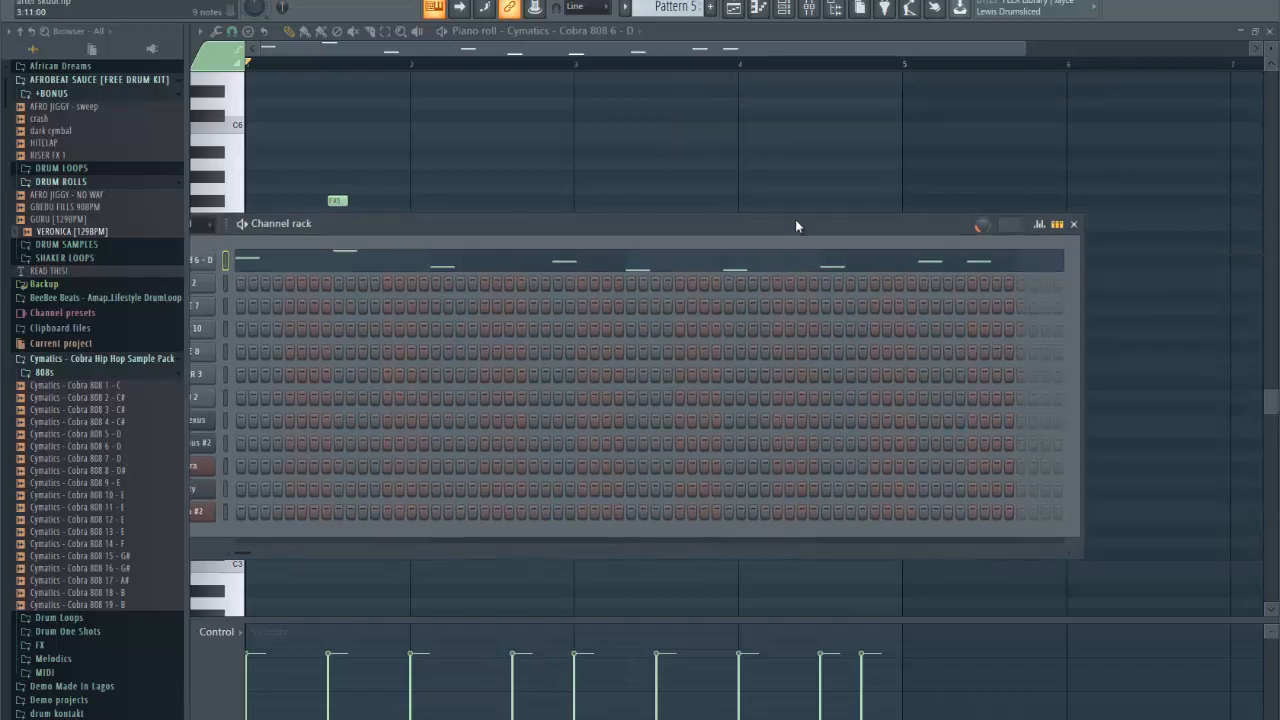
pyautogui.click(1074, 224)
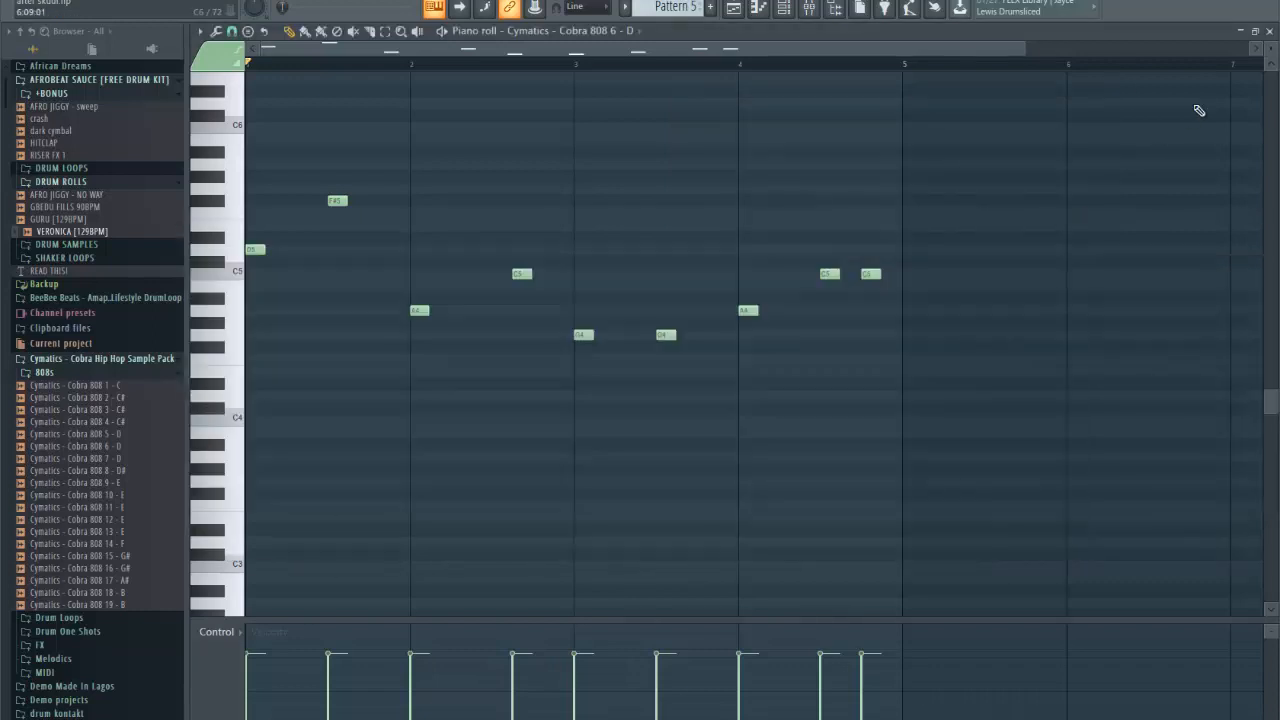
pyautogui.click(1270, 31)
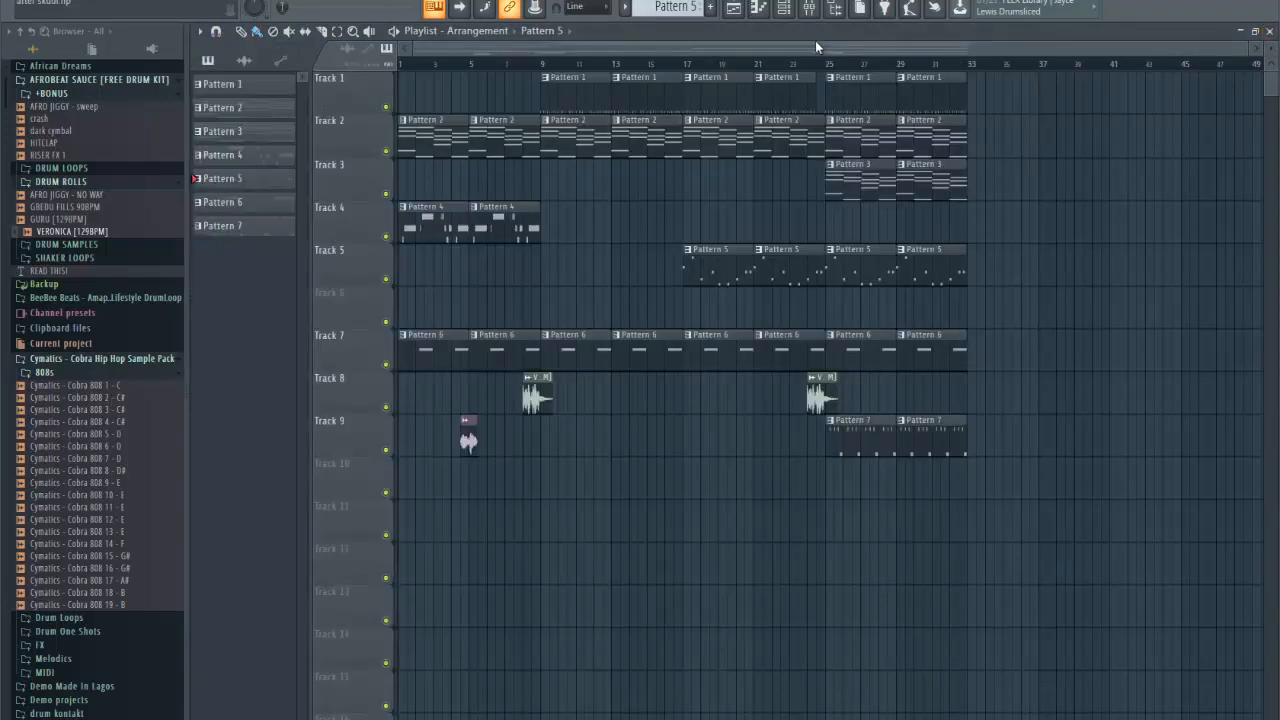
# Step: Open Pattern 6's Sakura melody in the piano roll and examine the Sakura instrument's preset and presets library
pyautogui.doubleClick(415, 358)
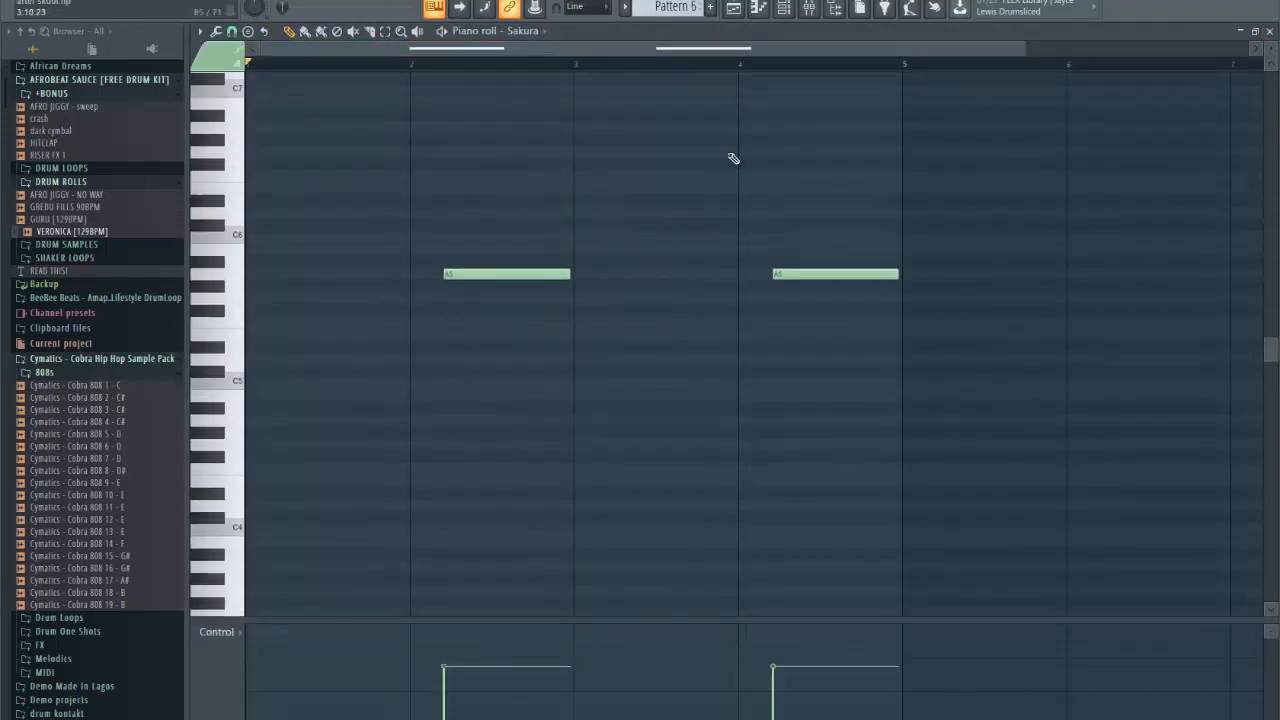
pyautogui.click(785, 9)
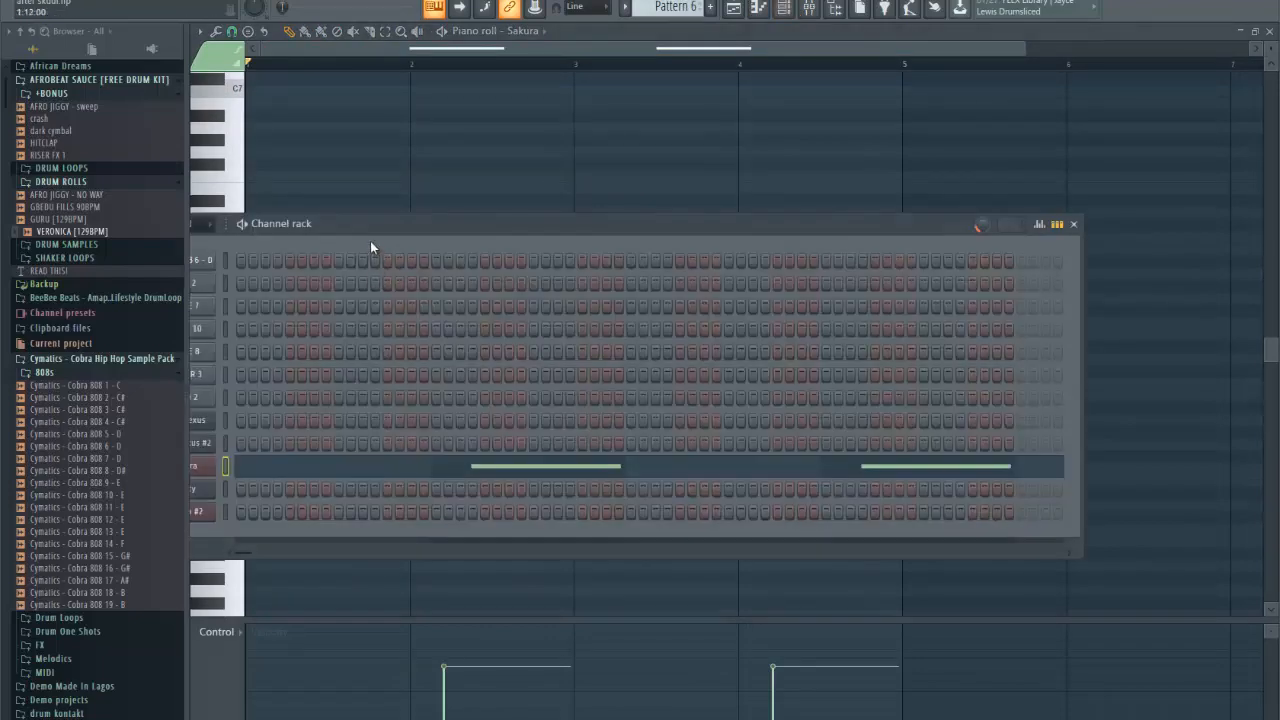
pyautogui.moveTo(370, 247); pyautogui.dragTo(510, 242)
pyautogui.click(323, 463)
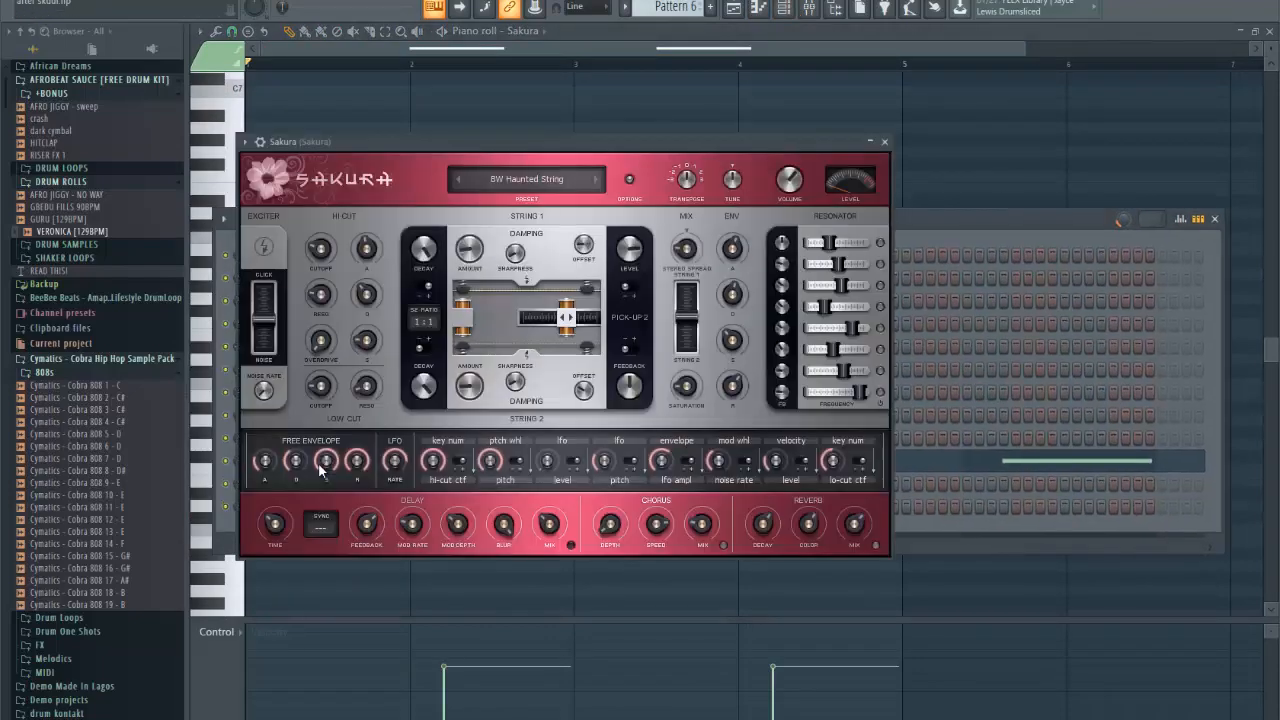
pyautogui.click(530, 180)
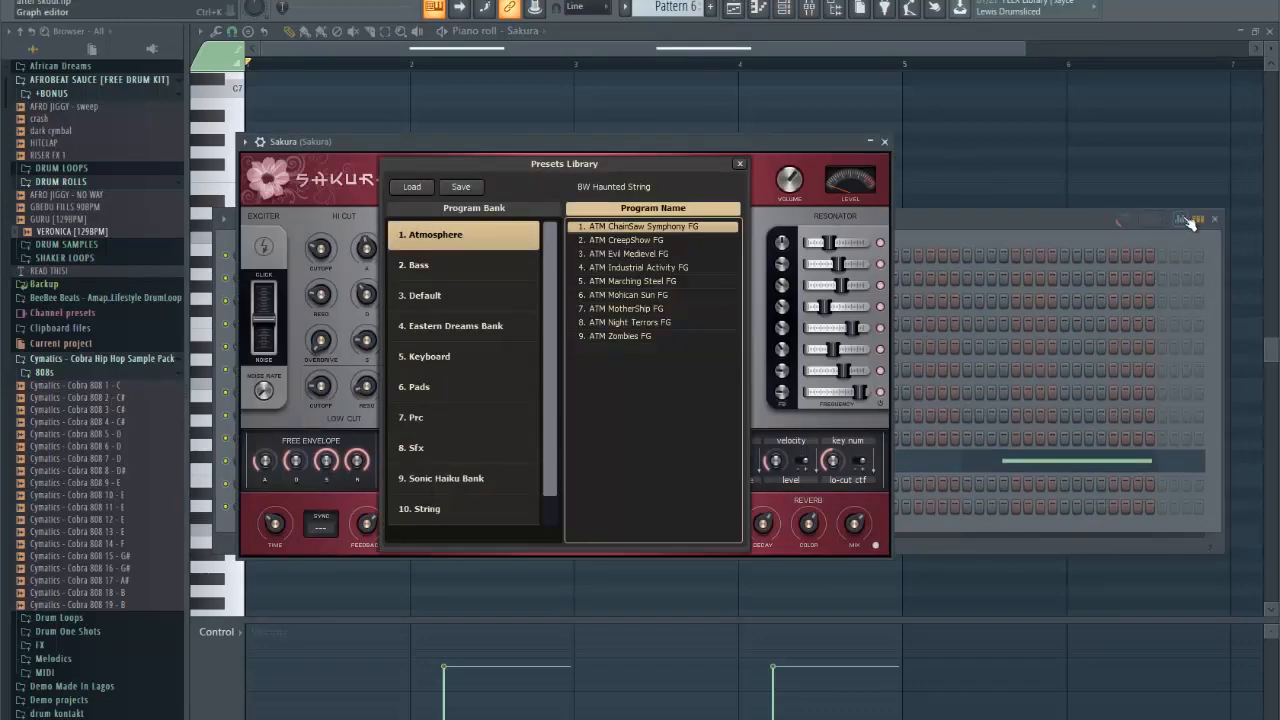
pyautogui.click(1063, 217)
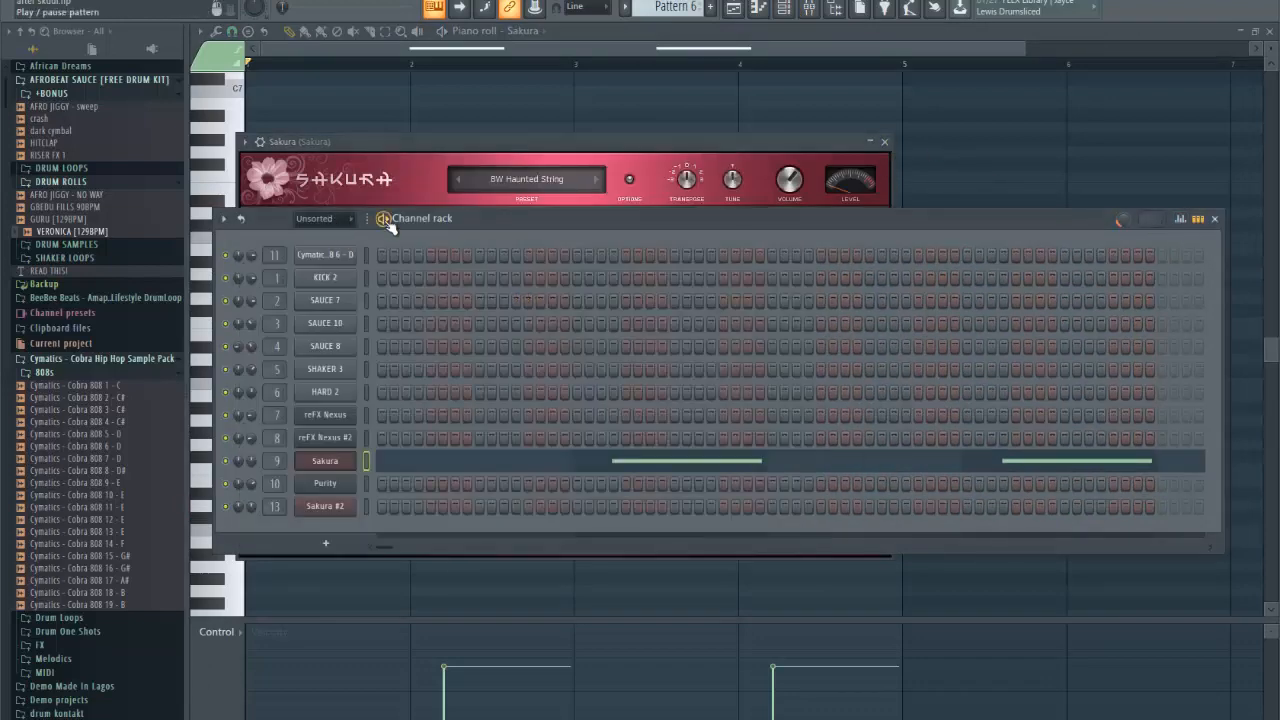
# Step: Play the Sakura melody, and close the instrument window and channel rack to expose its notes
pyautogui.press('space')
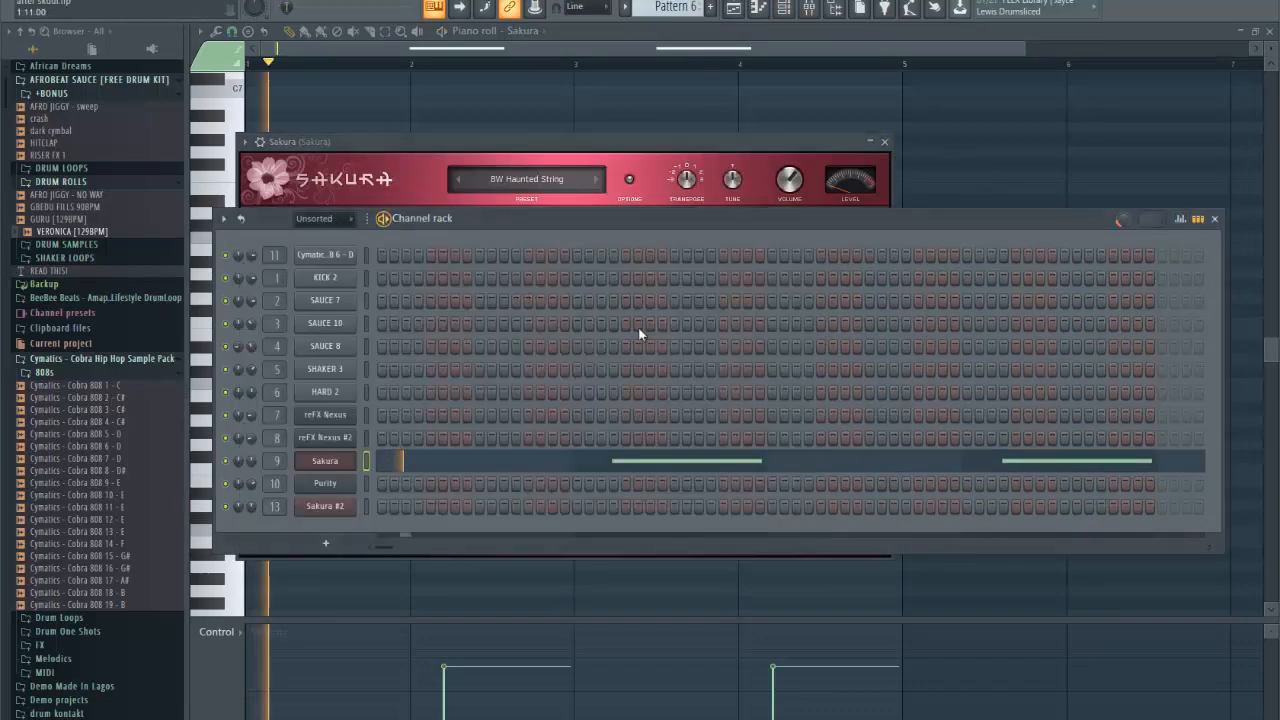
pyautogui.click(884, 141)
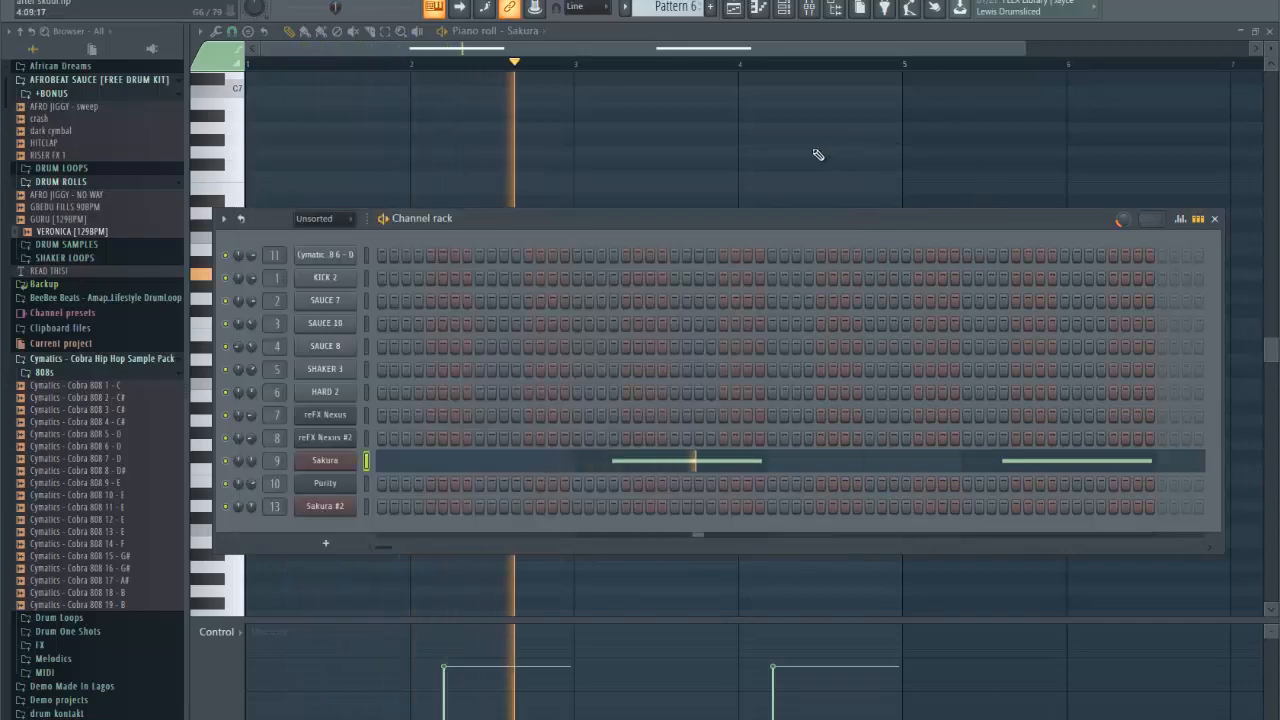
pyautogui.press('F6')
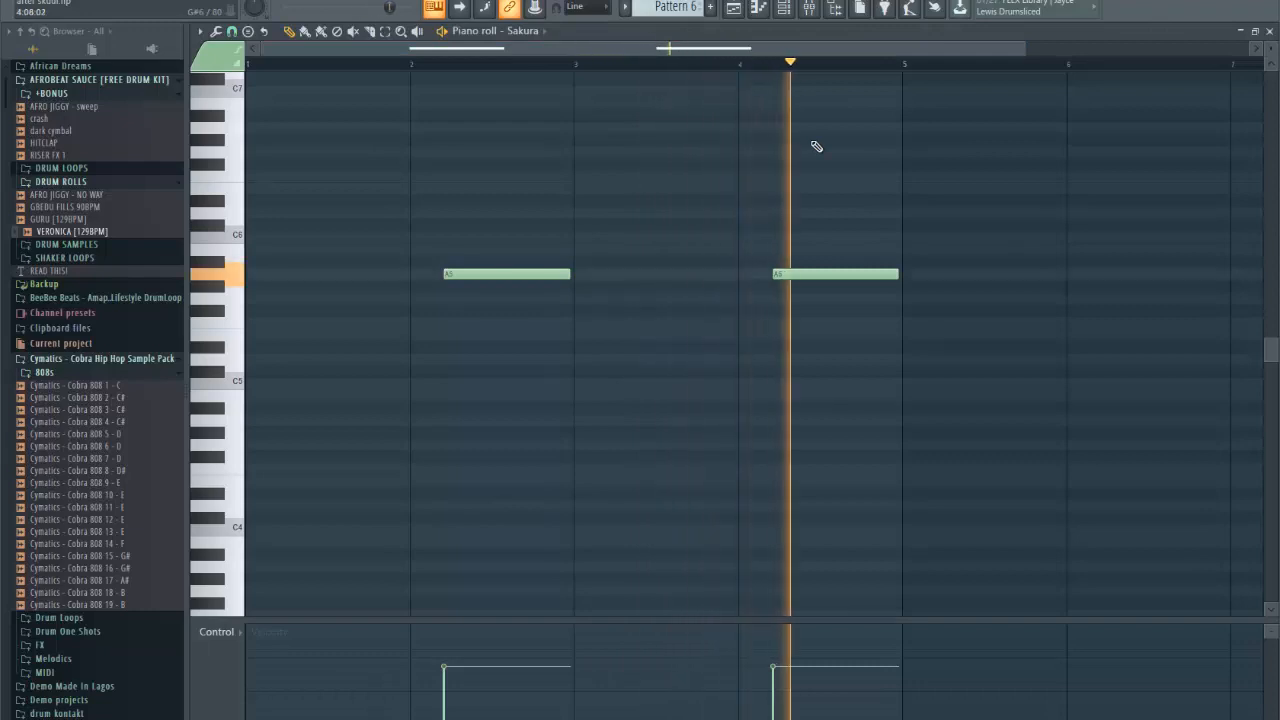
# Step: Examine Fruity Reeverb 2 on the Sakura mixer track during playback, and close the open windows to return to the playlist
pyautogui.press('F9')
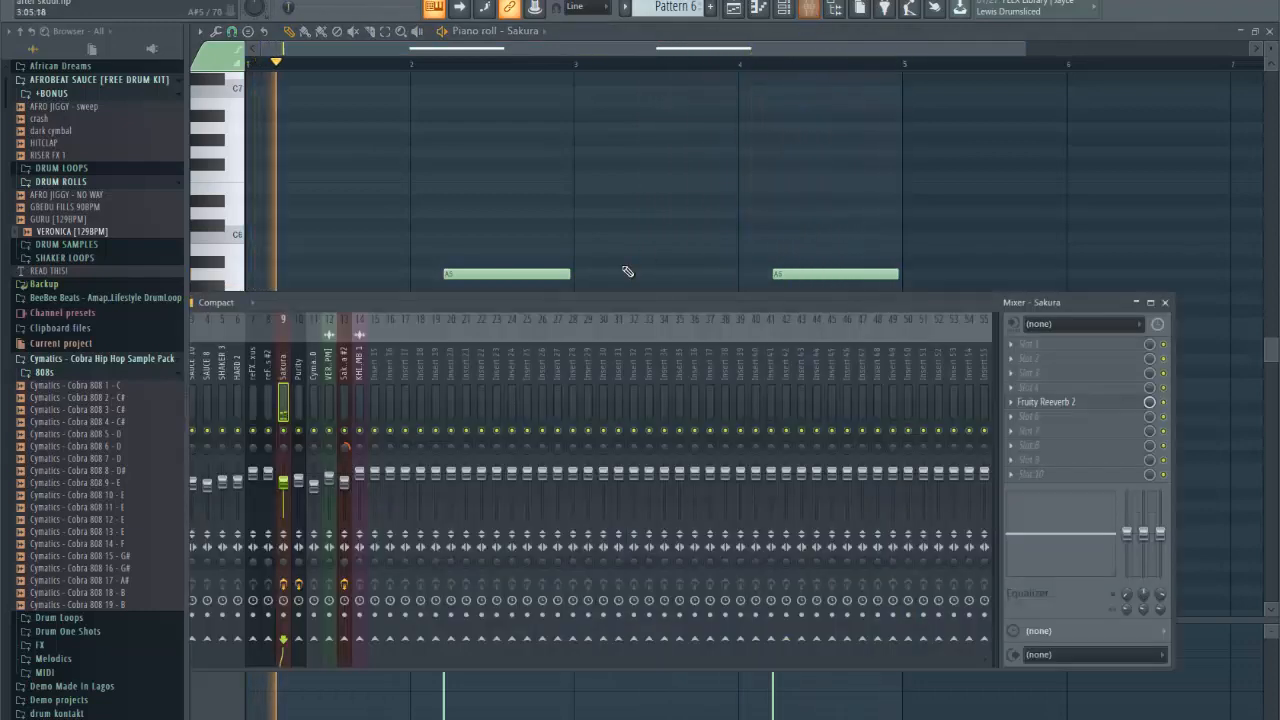
pyautogui.moveTo(538, 302); pyautogui.dragTo(608, 295)
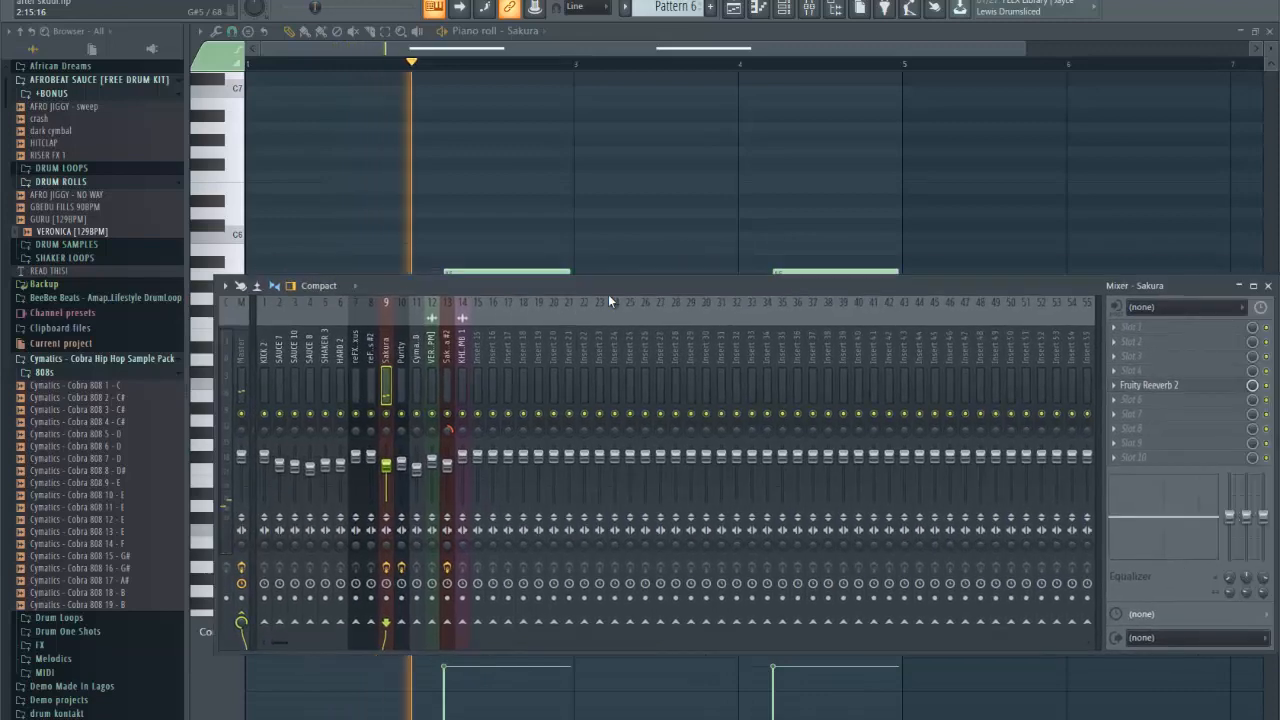
pyautogui.click(1148, 397)
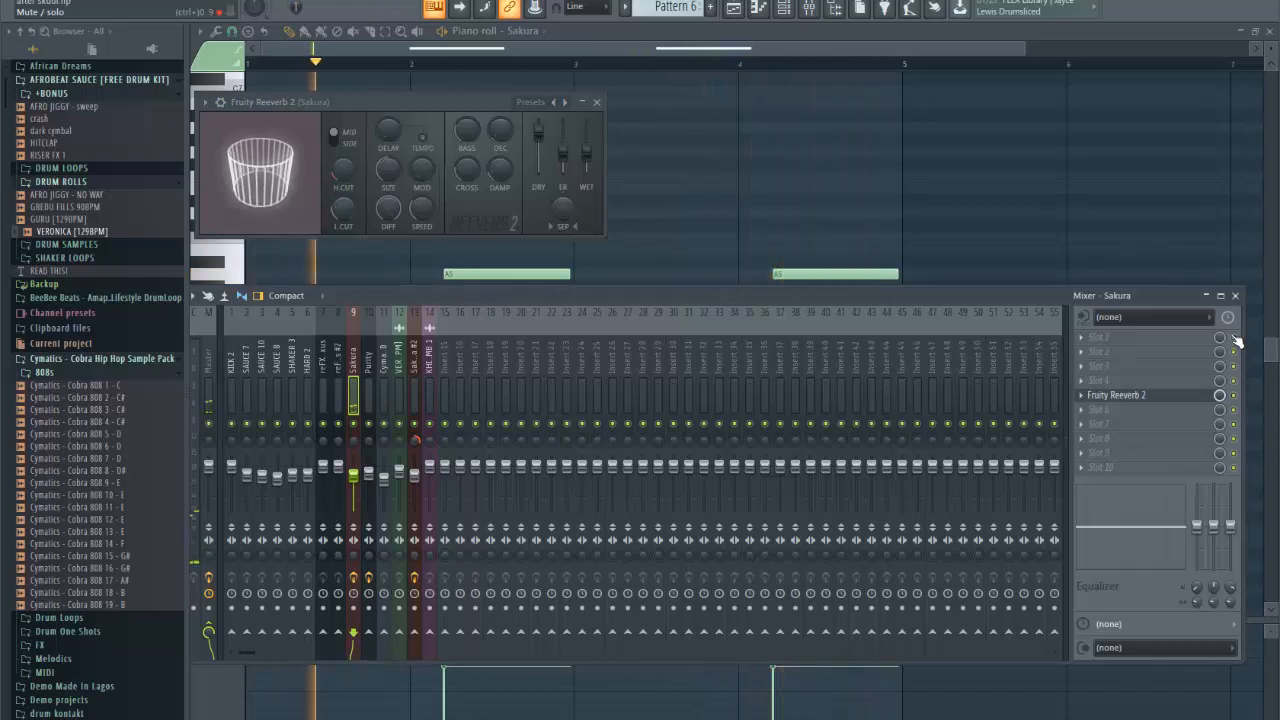
pyautogui.click(1236, 297)
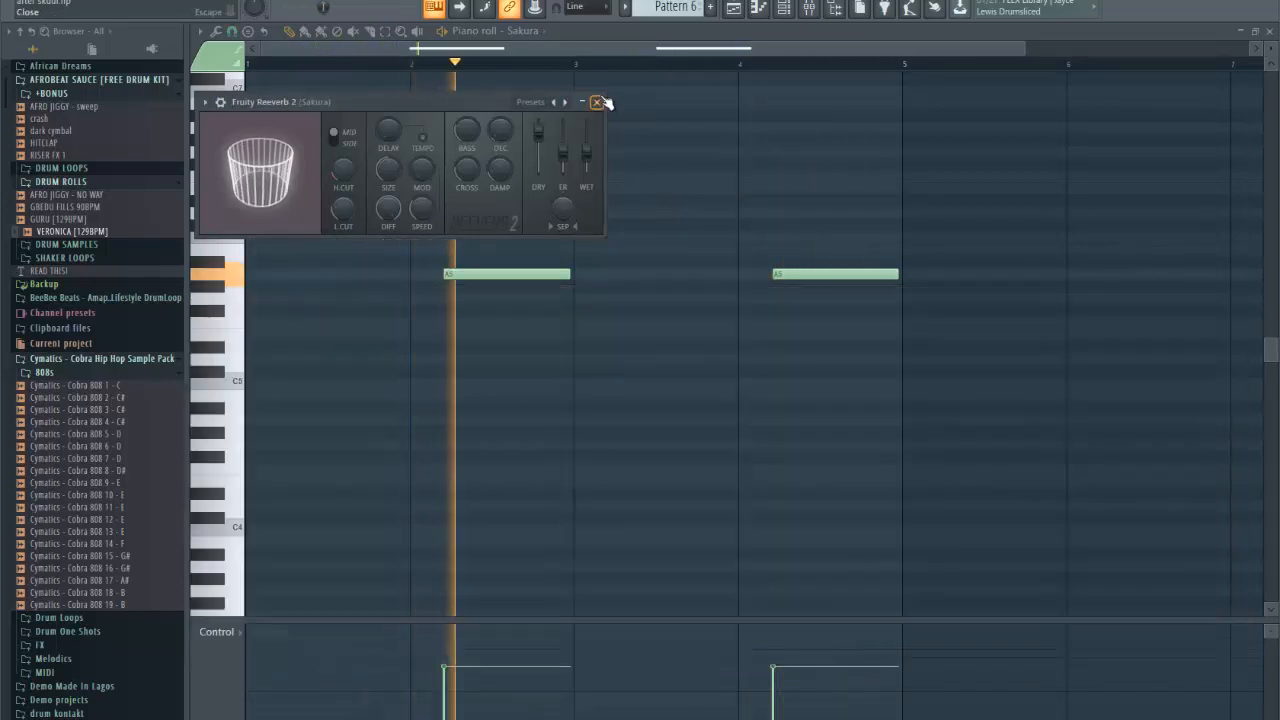
pyautogui.press('Escape')
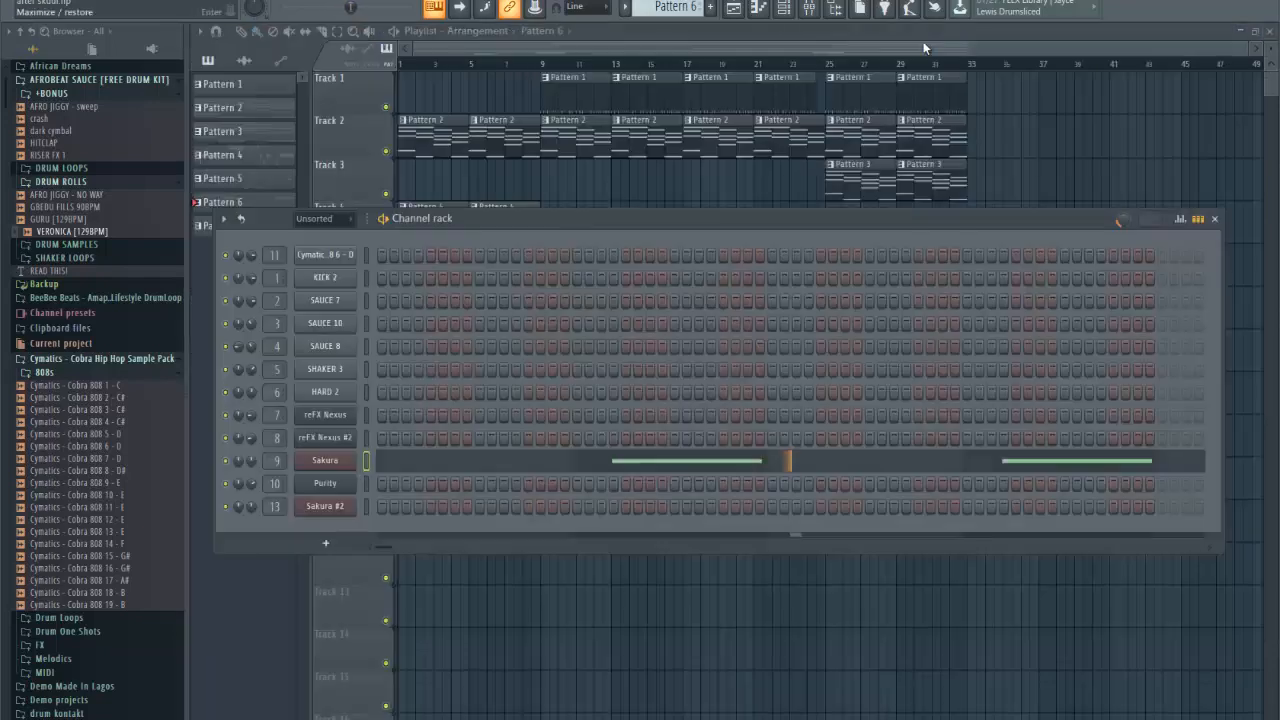
pyautogui.press('Escape')
pyautogui.press('Escape')
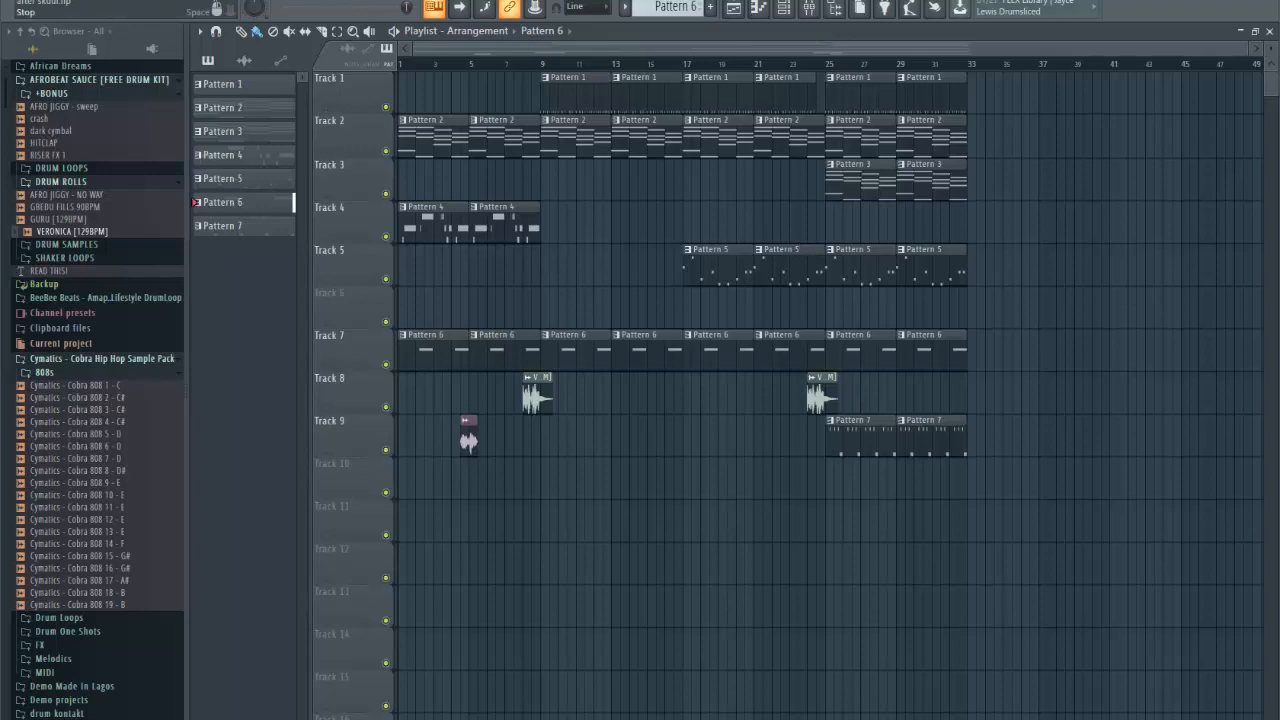
# Step: Open Pattern 7's Sakura #2 melody in the piano roll, bring all four bars into view and play it
pyautogui.doubleClick(851, 442)
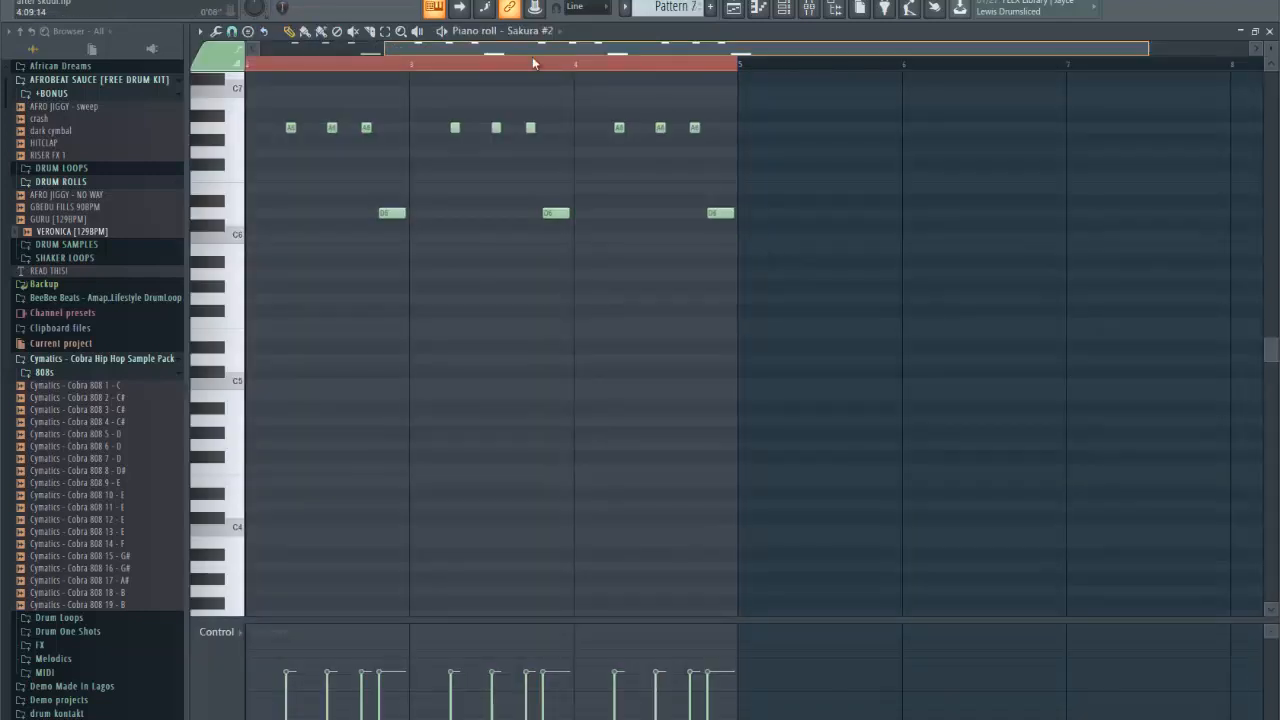
pyautogui.hotkey('ctrl', 'b')
pyautogui.press('space')
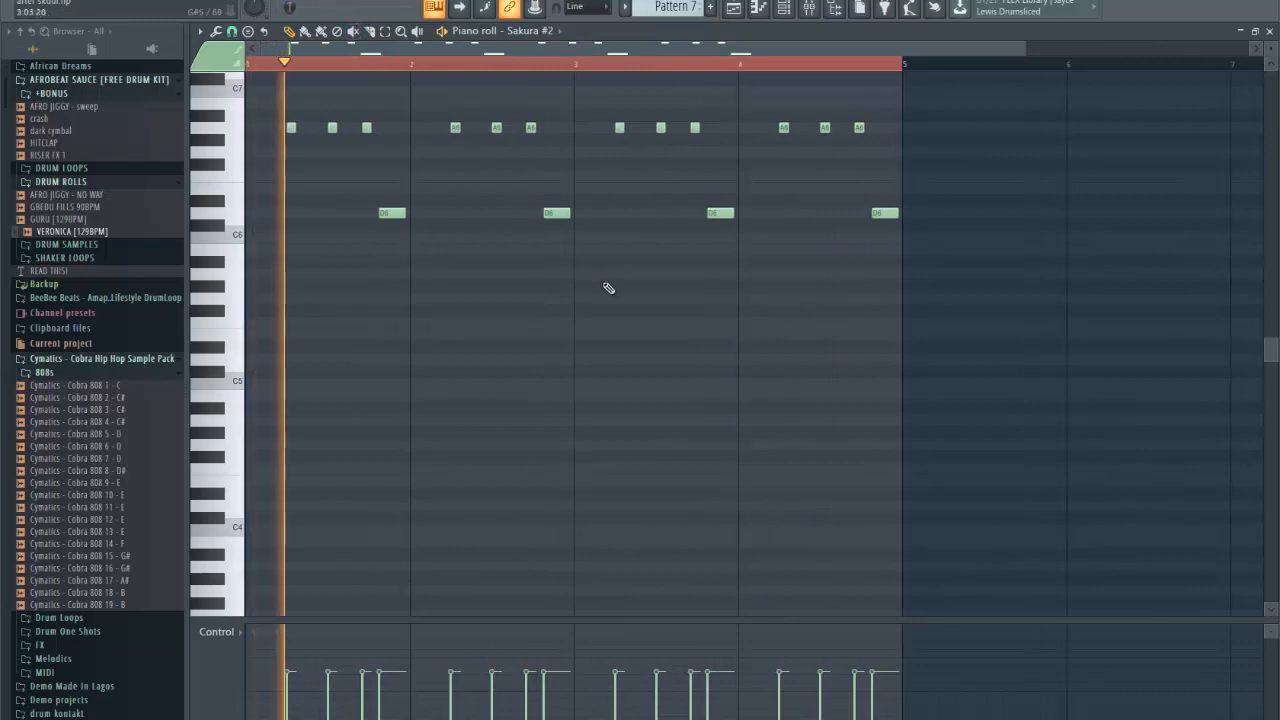
pyautogui.scroll(2, 734, 206)
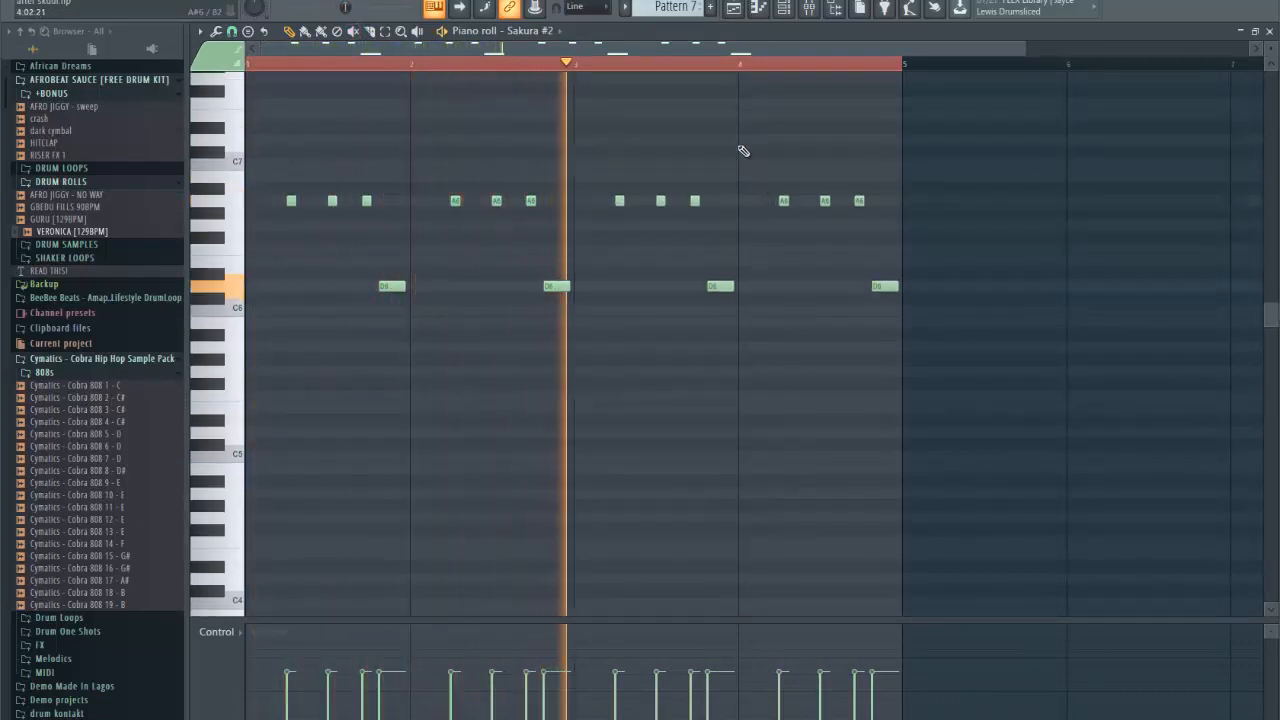
# Step: Open the Sakura #2 instrument from the channel rack, check its selected preset, and close it
pyautogui.press('F6')
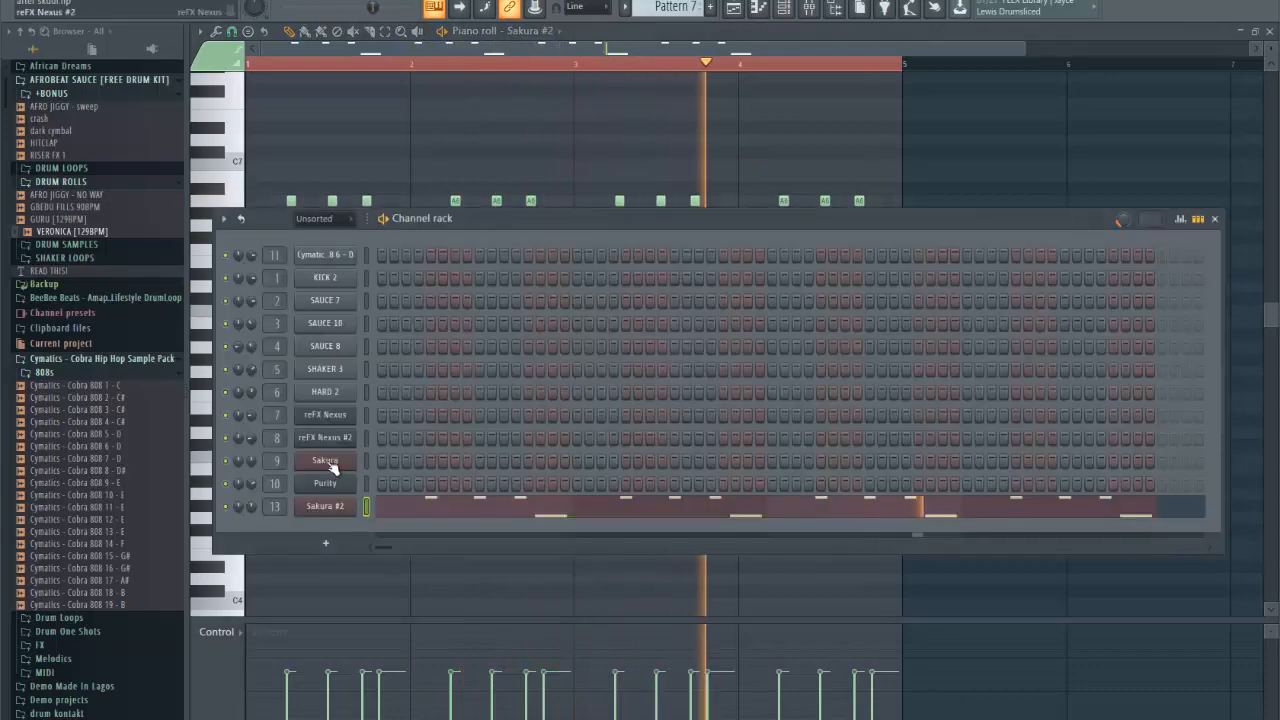
pyautogui.click(325, 506)
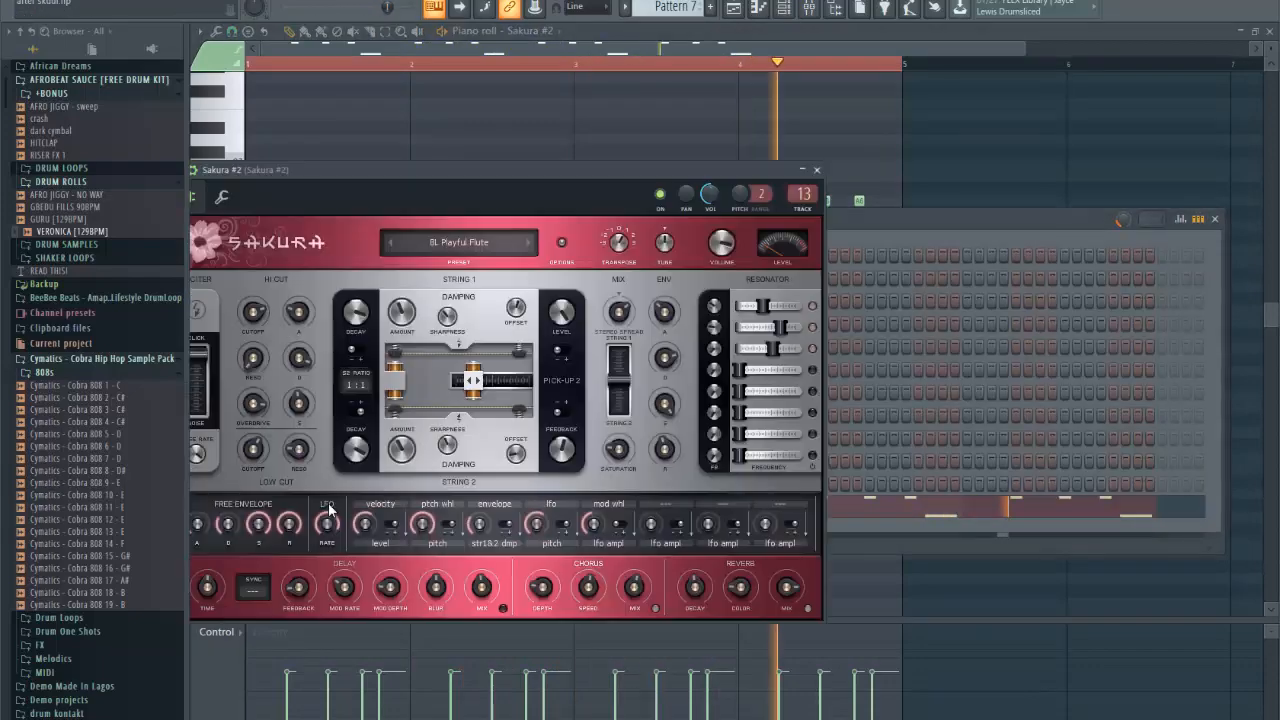
pyautogui.click(817, 170)
# Step: Examine Fruity parametric EQ 2 and Fruity Reeverb 2 on the Sakura #2 mixer track while the melody plays
pyautogui.click(808, 8)
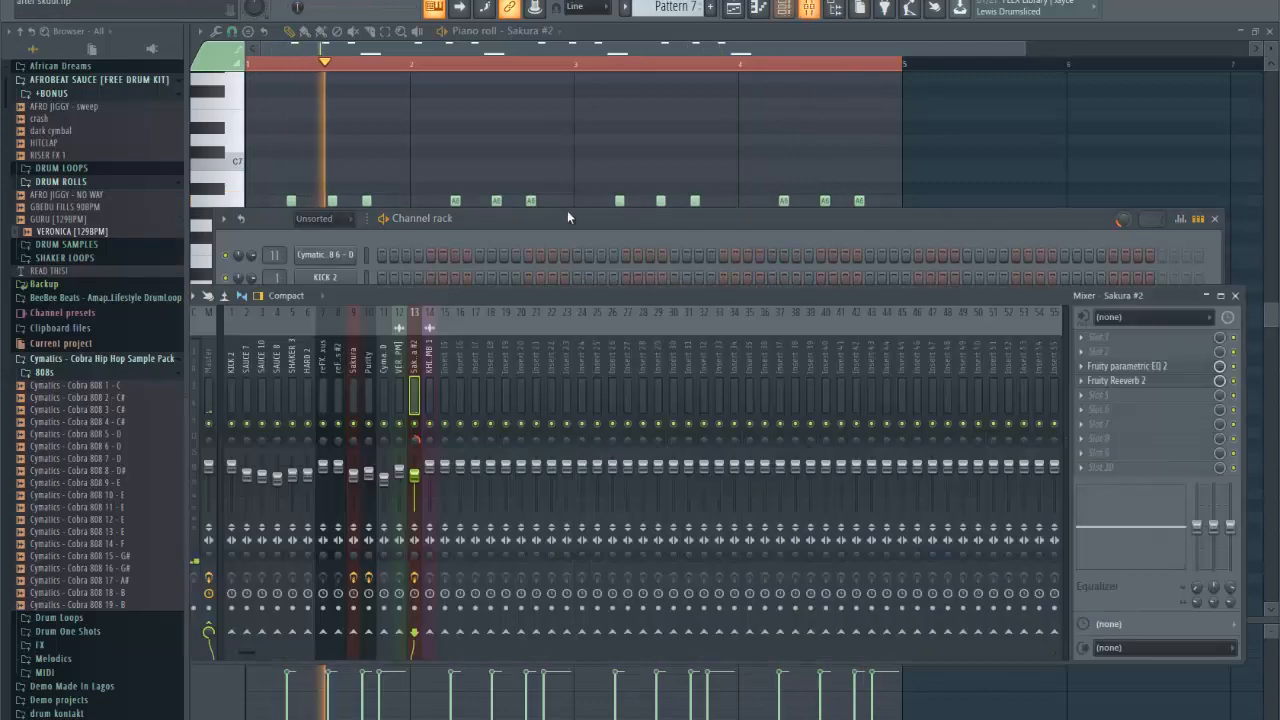
pyautogui.click(1136, 367)
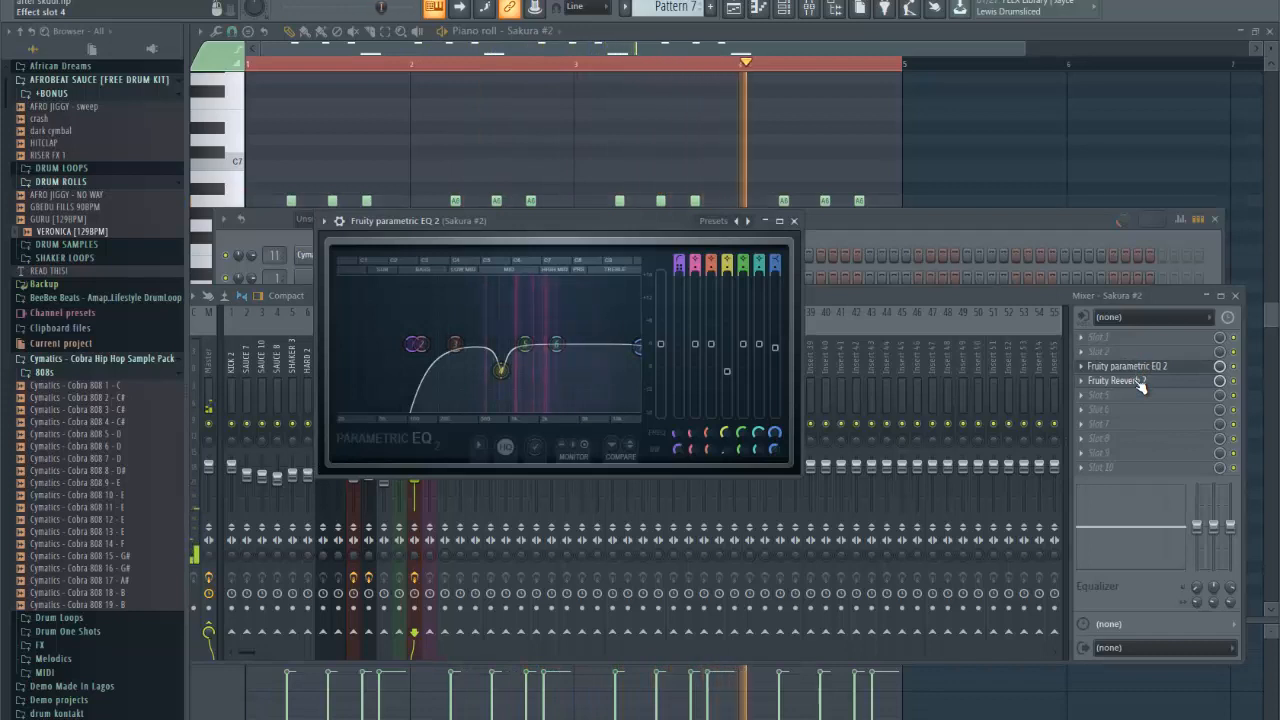
pyautogui.click(1138, 381)
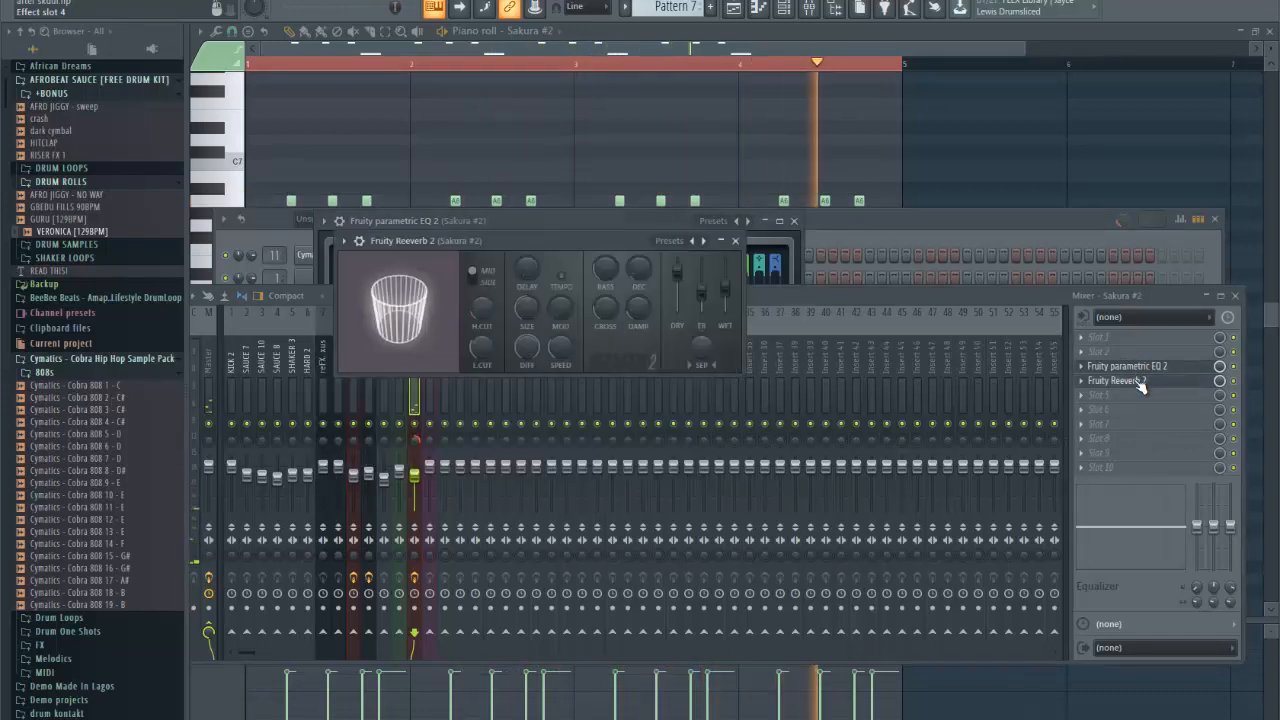
pyautogui.click(1233, 367)
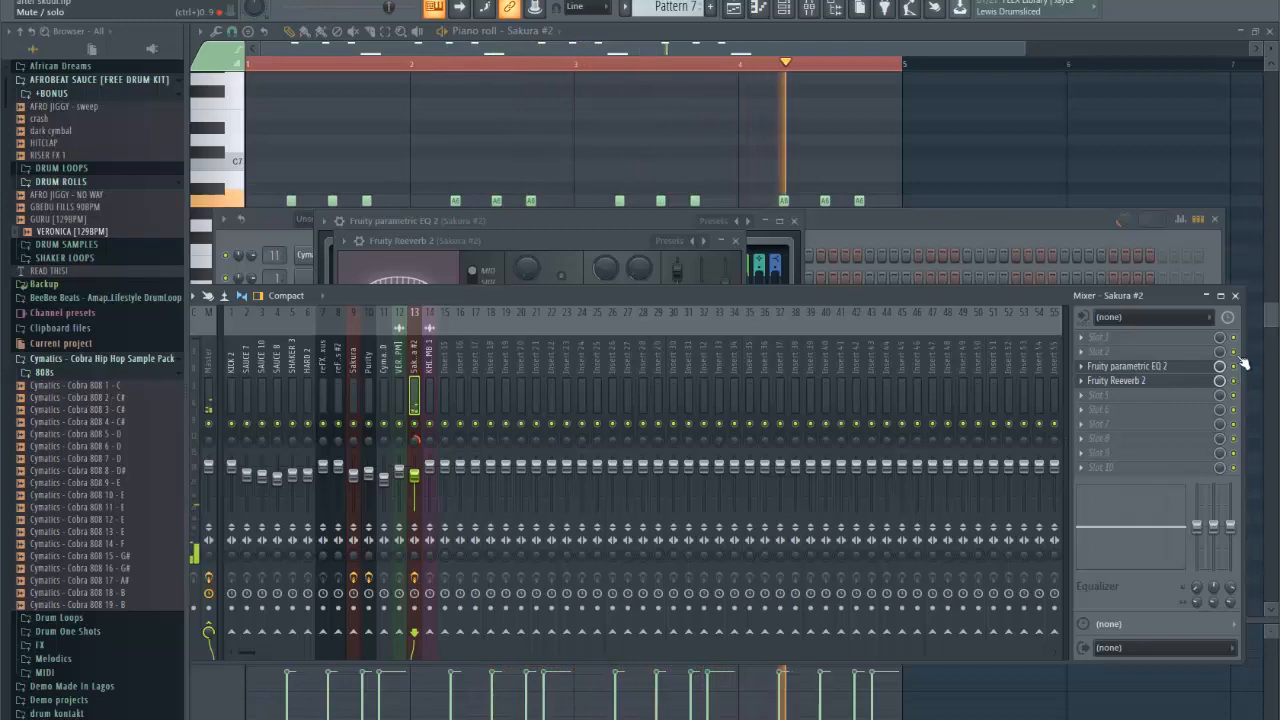
# Step: Close the mixer, both Sakura #2 effect windows, the channel rack and the piano roll to return to the playlist
pyautogui.press('F9')
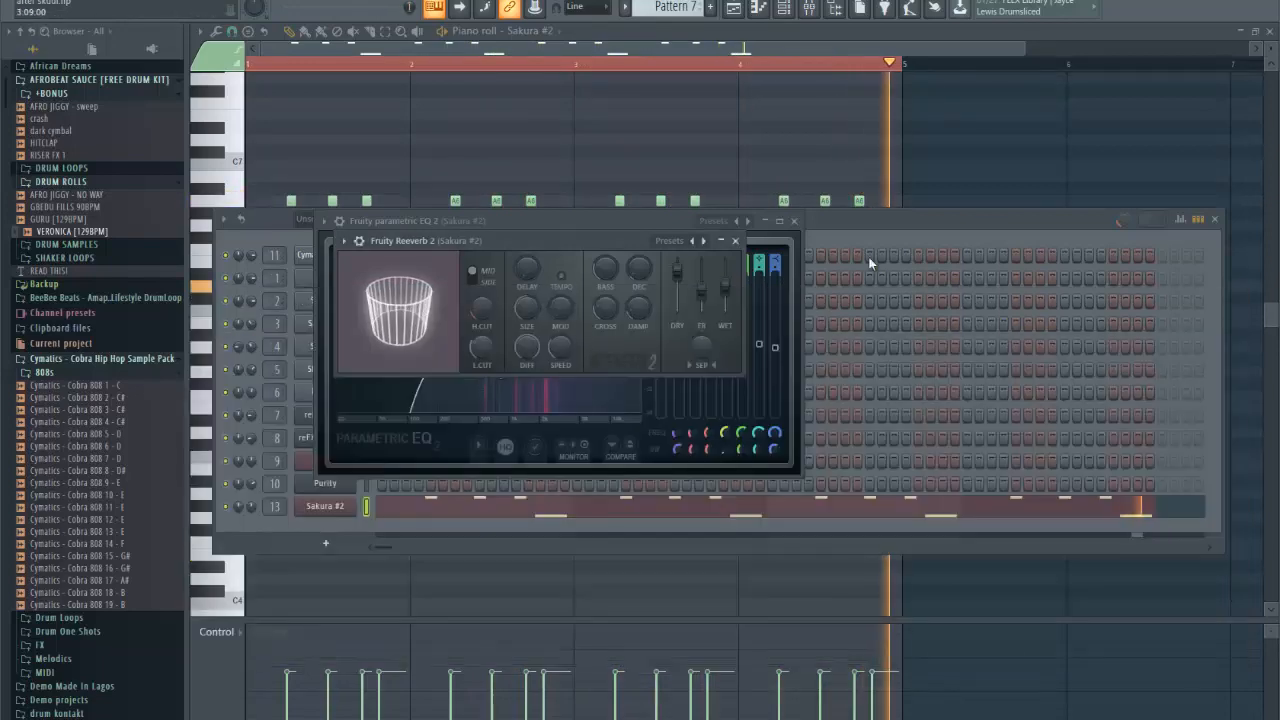
pyautogui.click(794, 220)
pyautogui.click(737, 242)
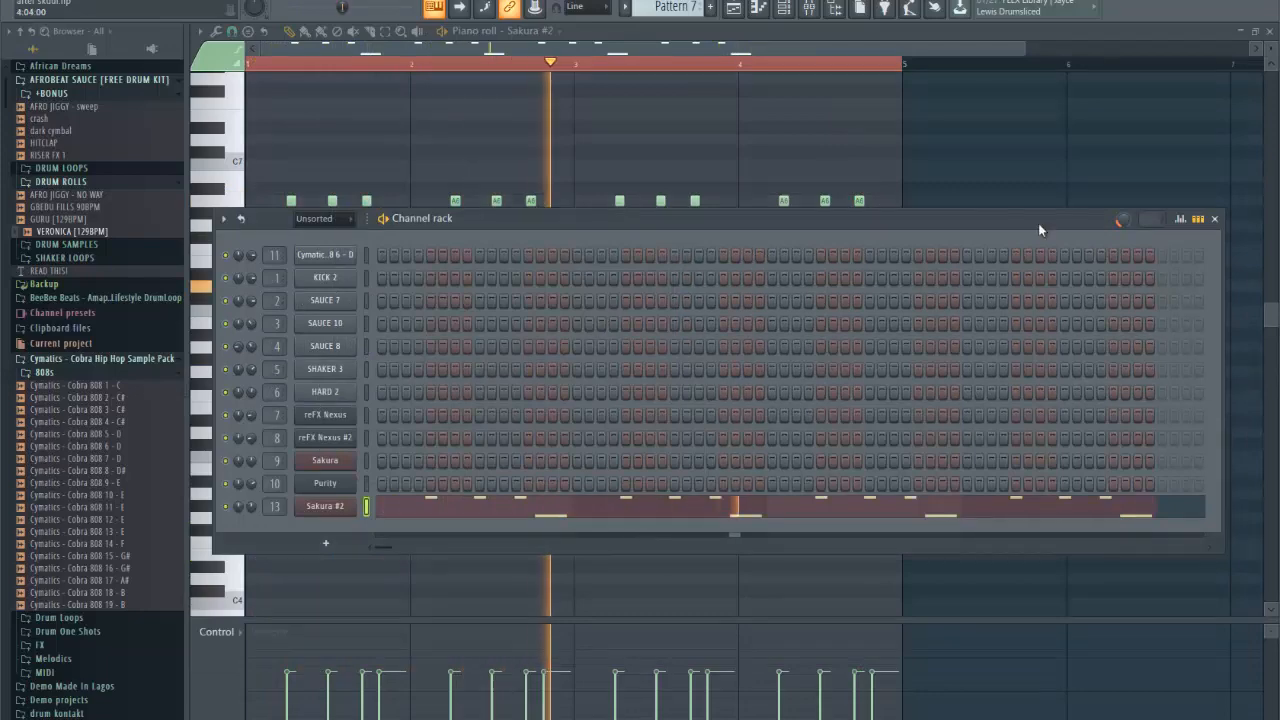
pyautogui.moveTo(831, 228); pyautogui.dragTo(727, 290)
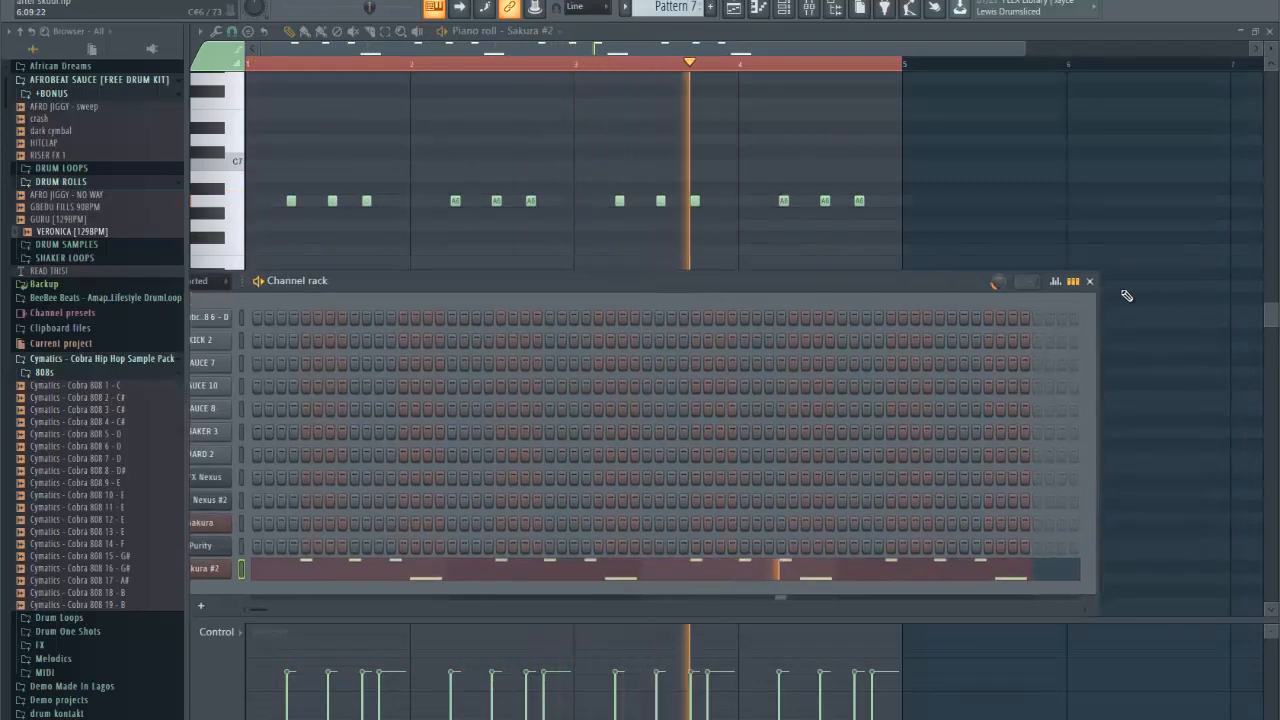
pyautogui.click(1089, 280)
pyautogui.click(1270, 31)
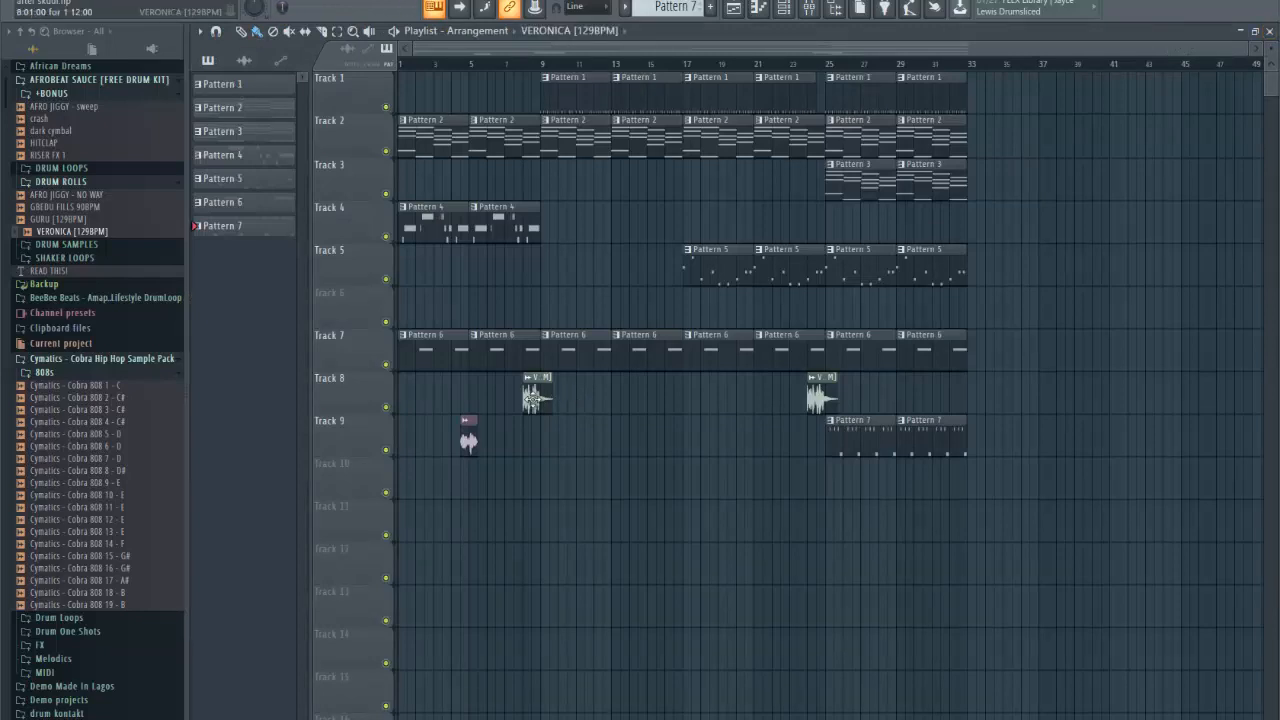
# Step: Open the sample settings of the VERONICA [129BPM] drum roll clip on Track 8, inspect its waveform, and close them
pyautogui.doubleClick(534, 398)
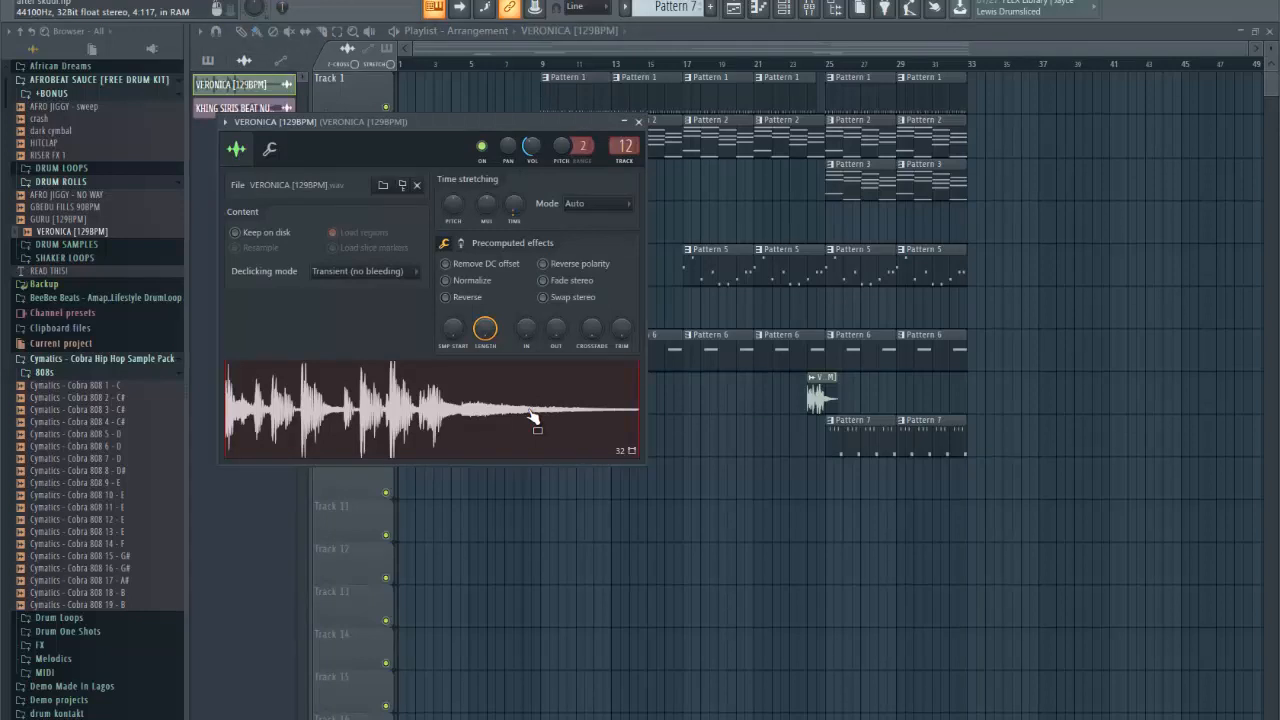
pyautogui.click(638, 122)
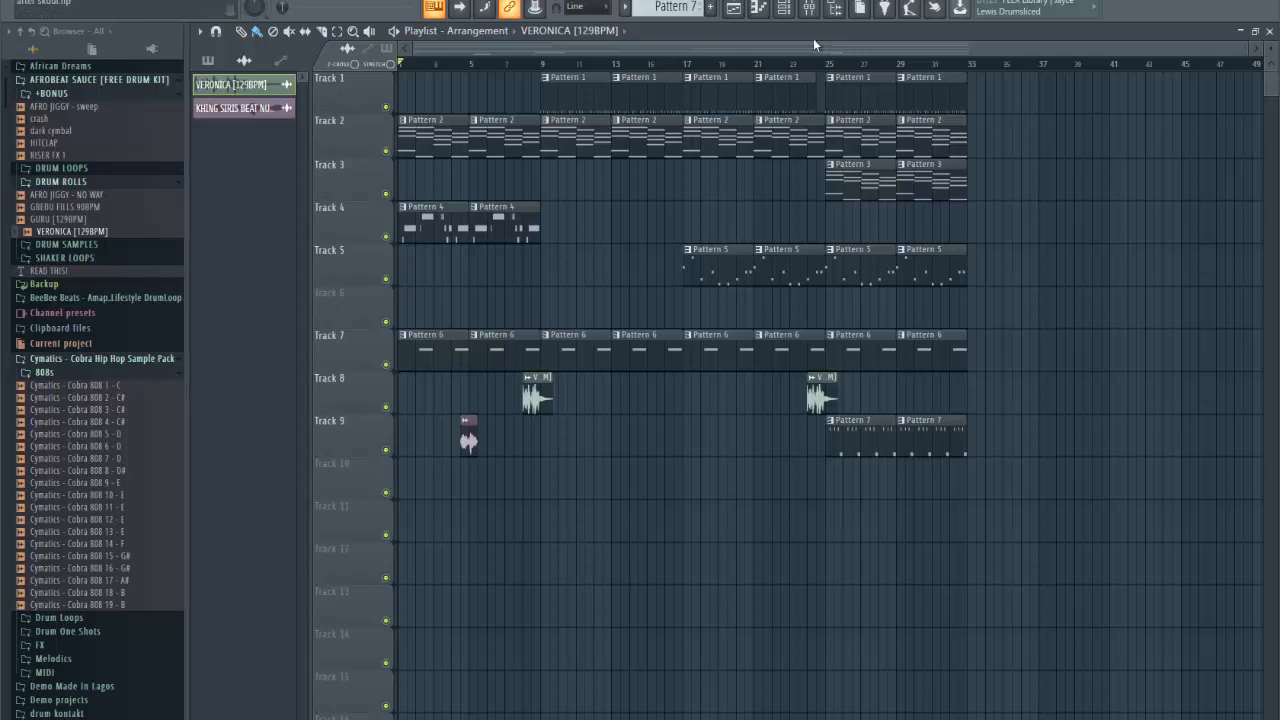
# Step: Open the mixer, select the Master track, and inspect its FabFilter Pro-L and Fruity soft clipper effects
pyautogui.click(809, 10)
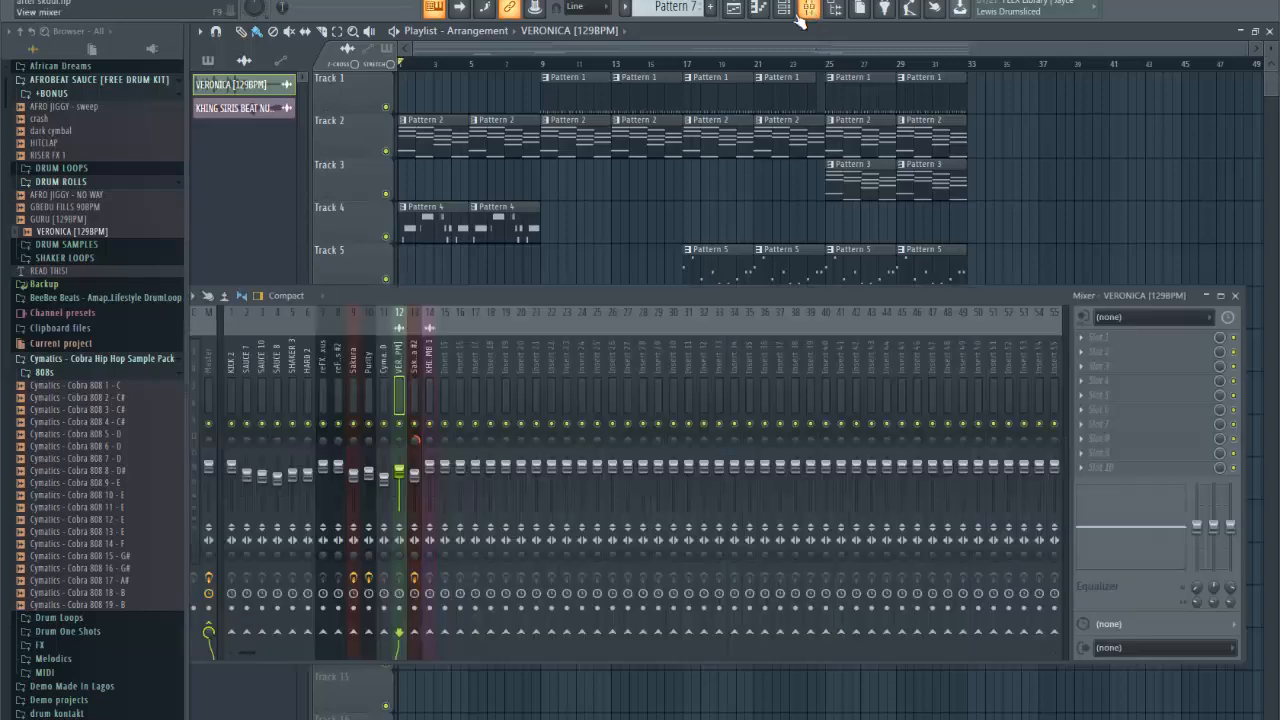
pyautogui.click(207, 398)
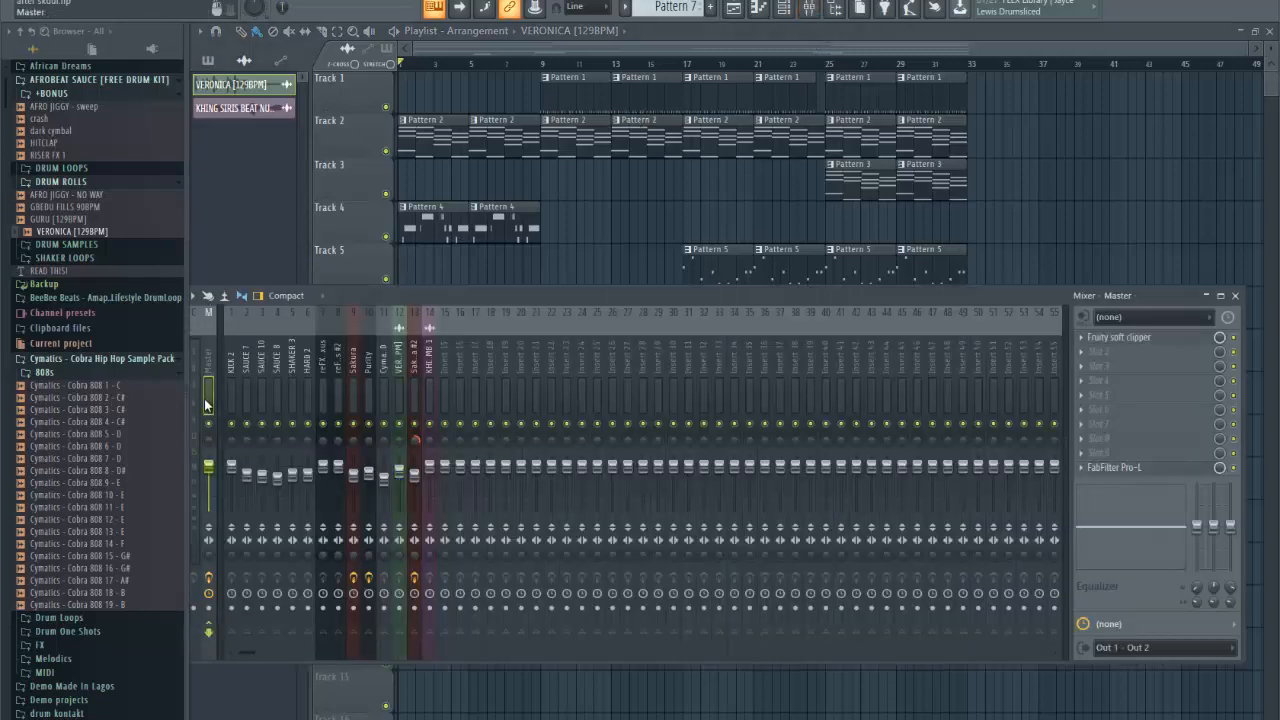
pyautogui.click(1125, 467)
pyautogui.click(1125, 467)
pyautogui.click(1120, 338)
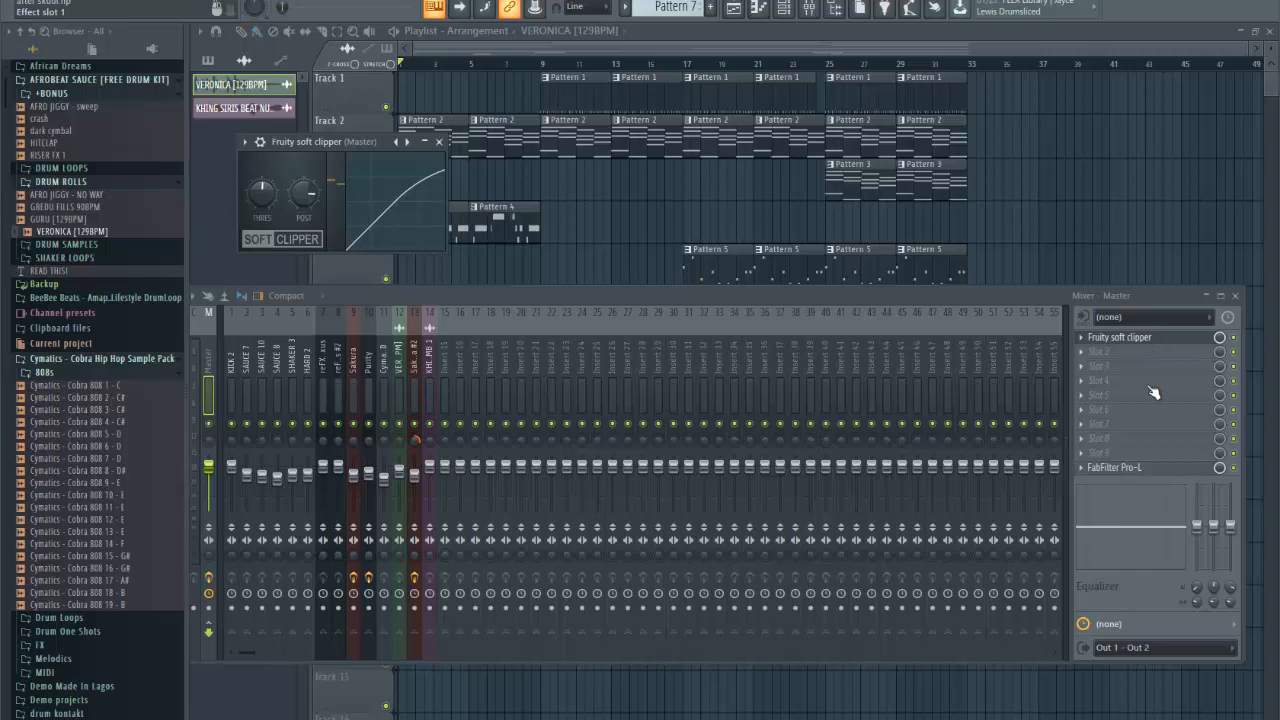
# Step: Recheck FabFilter Pro-L and Fruity soft clipper on the Master track, and close the mixer and effect windows to return to the playlist
pyautogui.click(1121, 468)
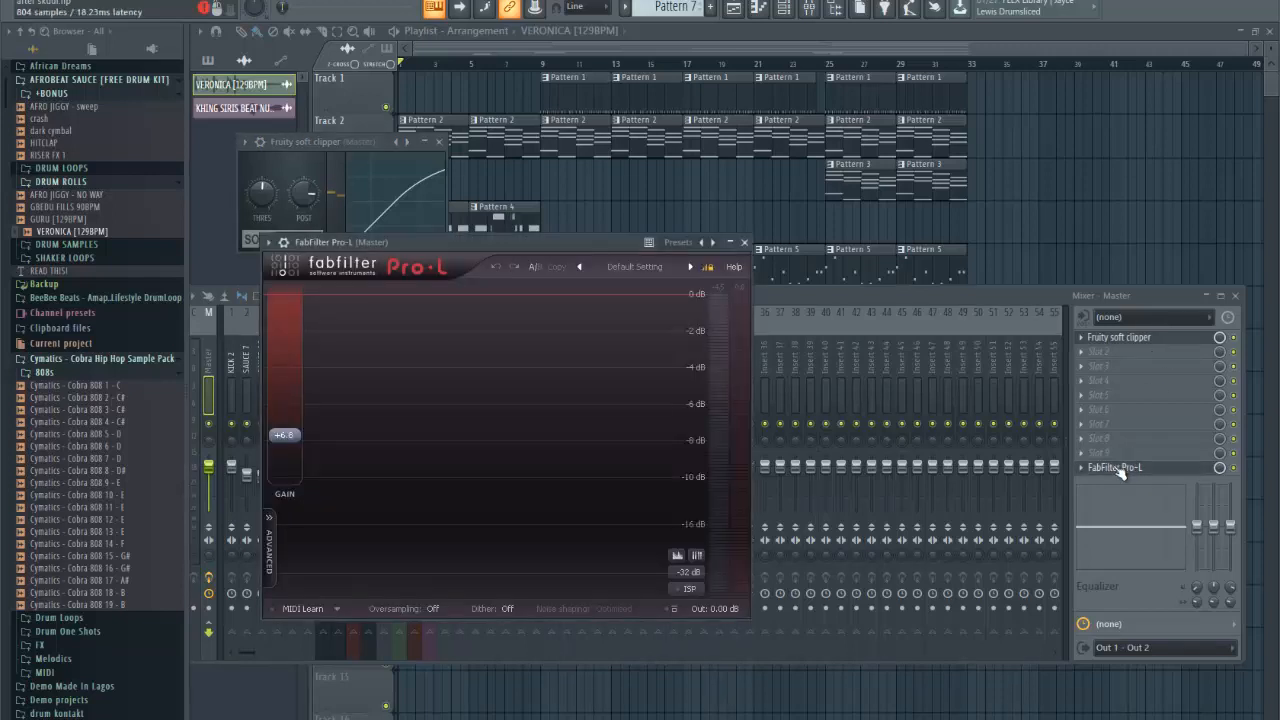
pyautogui.click(1120, 470)
pyautogui.click(1155, 344)
pyautogui.click(1156, 345)
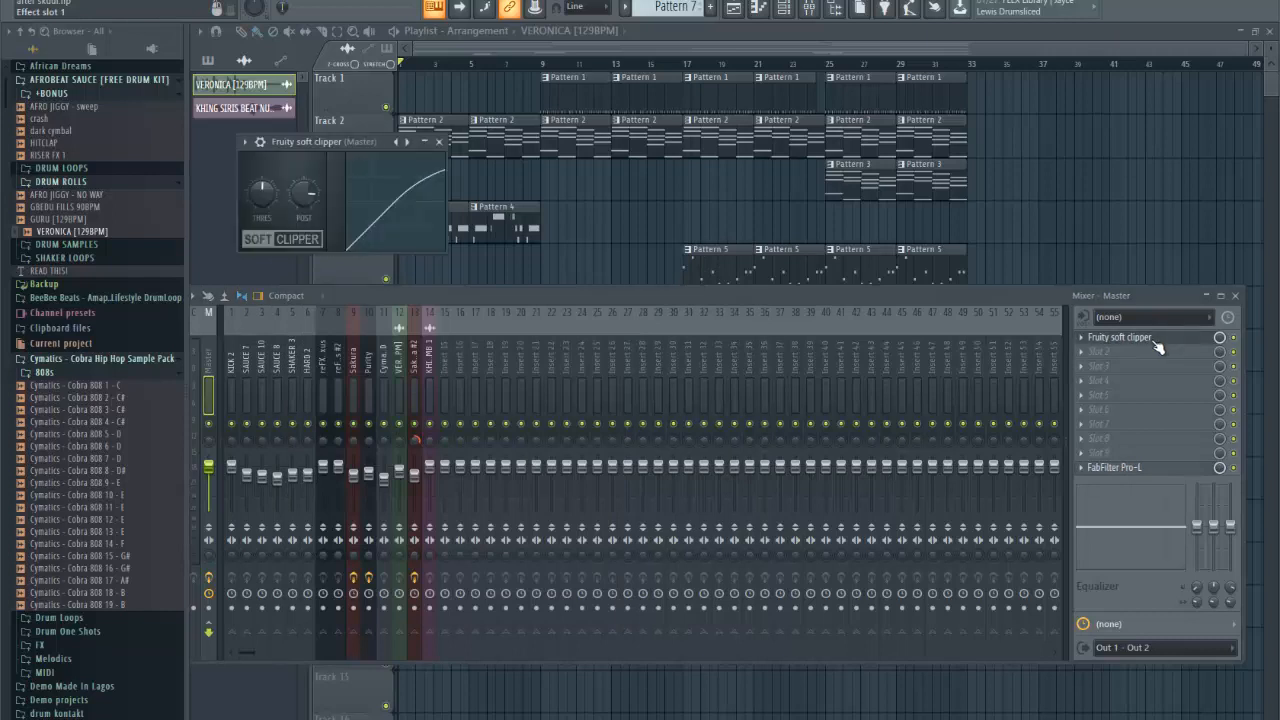
pyautogui.click(1237, 297)
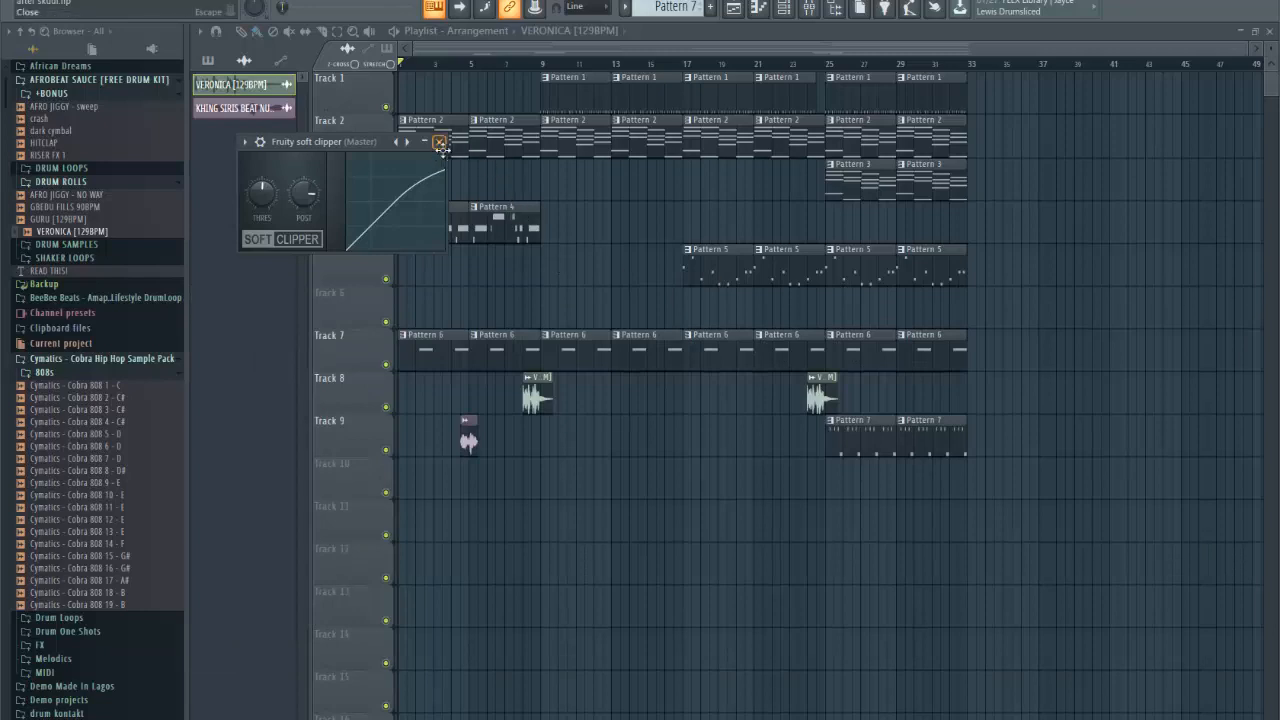
pyautogui.click(439, 142)
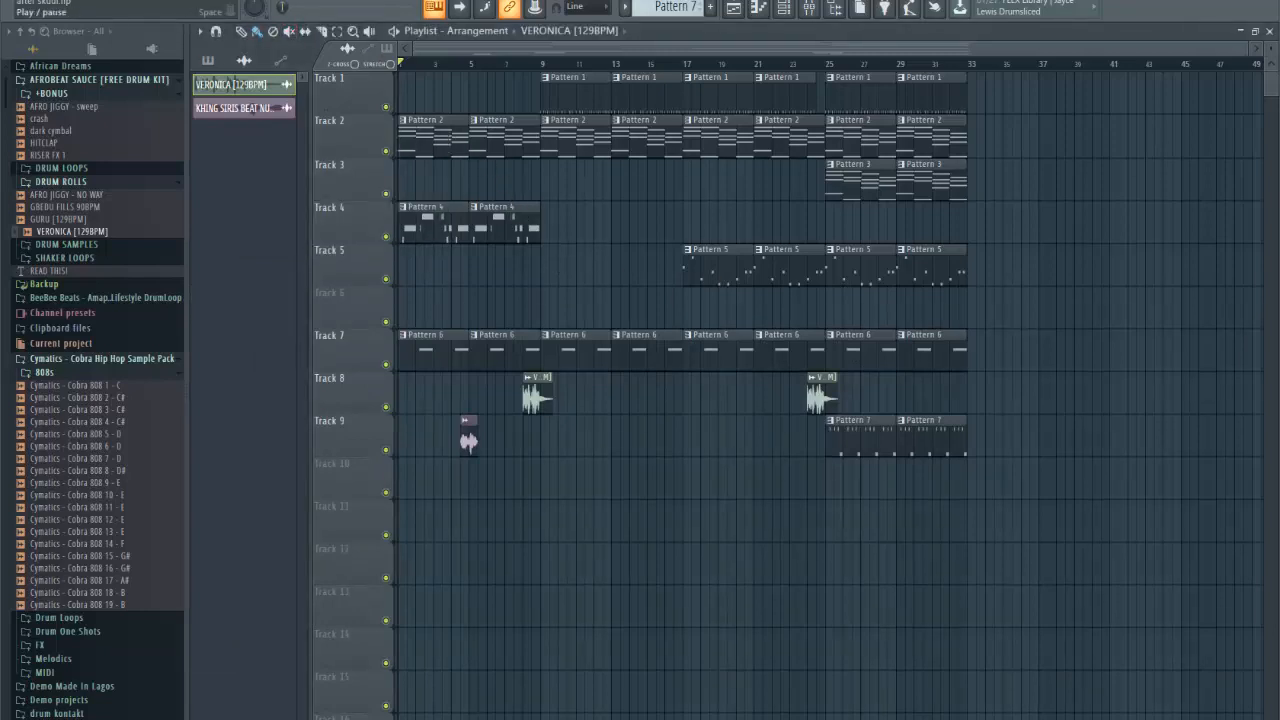